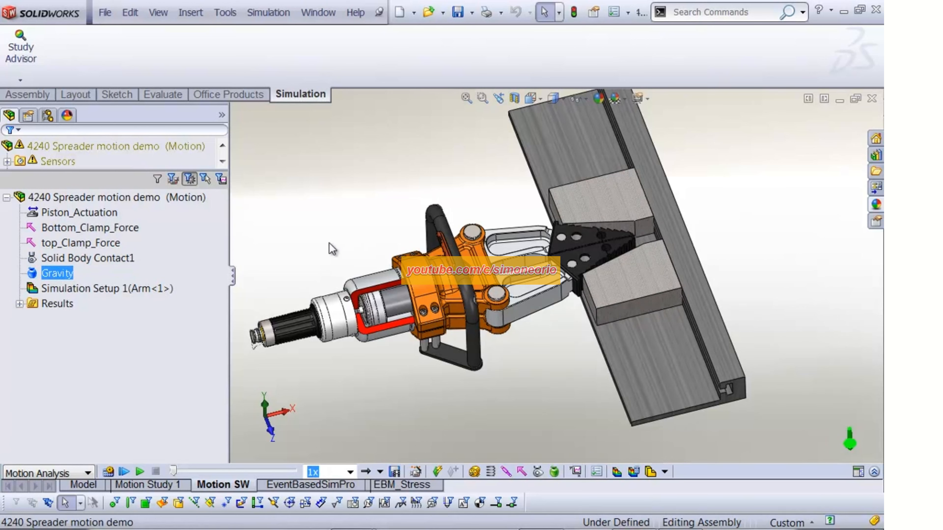
Step: Switch to Motion Study 1 and filter its tree to show only the driving elements
{"action": "left_click", "coordinate": [327, 252]}
{"action": "middle_click_drag", "start_coordinate": [320, 263], "coordinate": [348, 237]}
{"action": "key", "text": "Escape"}
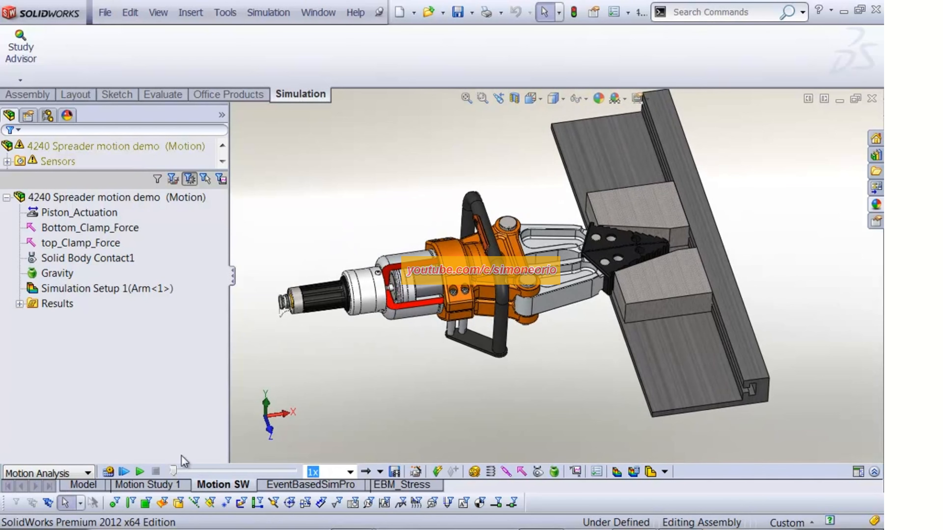
{"action": "left_click", "coordinate": [176, 488]}
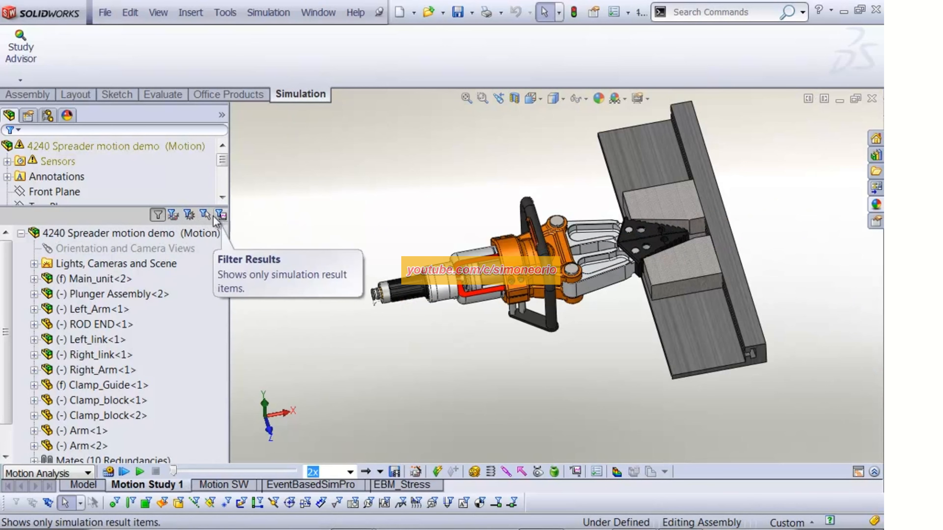
{"action": "left_click", "coordinate": [189, 215]}
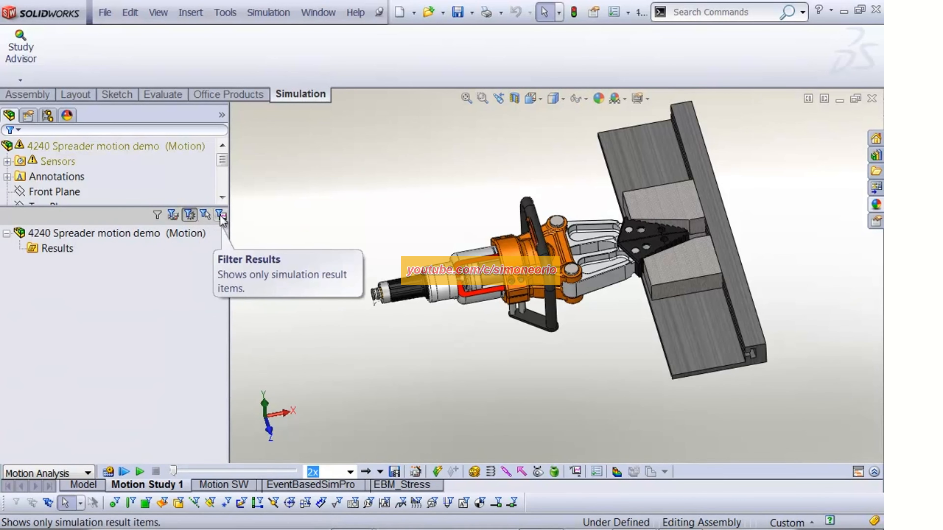
{"action": "left_click", "coordinate": [161, 218]}
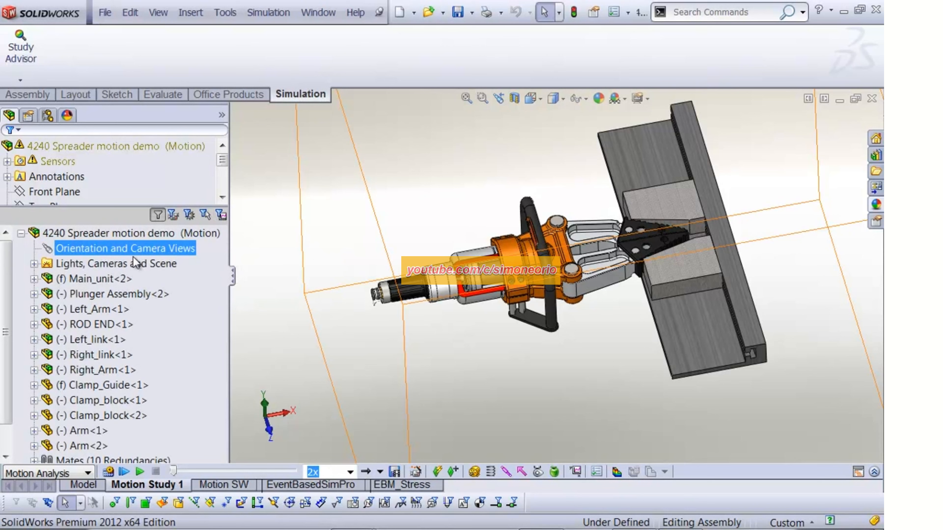
{"action": "left_click", "coordinate": [190, 216]}
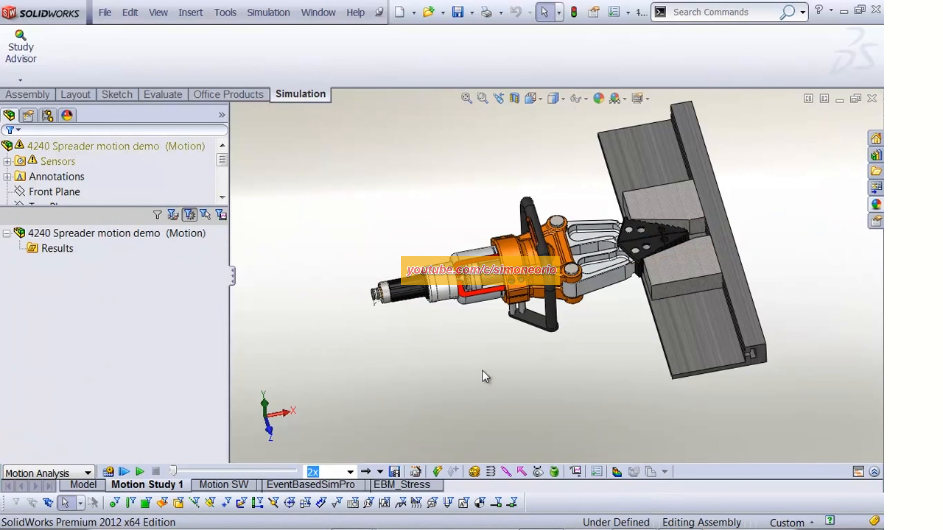
{"action": "middle_click_drag", "start_coordinate": [482, 370], "coordinate": [425, 363], "text": "ctrl"}
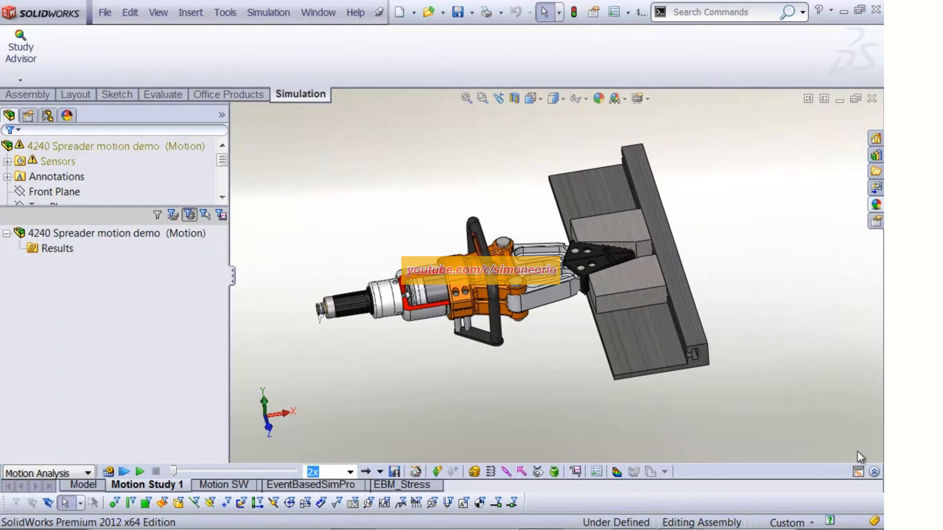
Step: Expand the motion study pane, switch it to the timeline view and shrink its height to enlarge the model view
{"action": "left_click", "coordinate": [874, 471]}
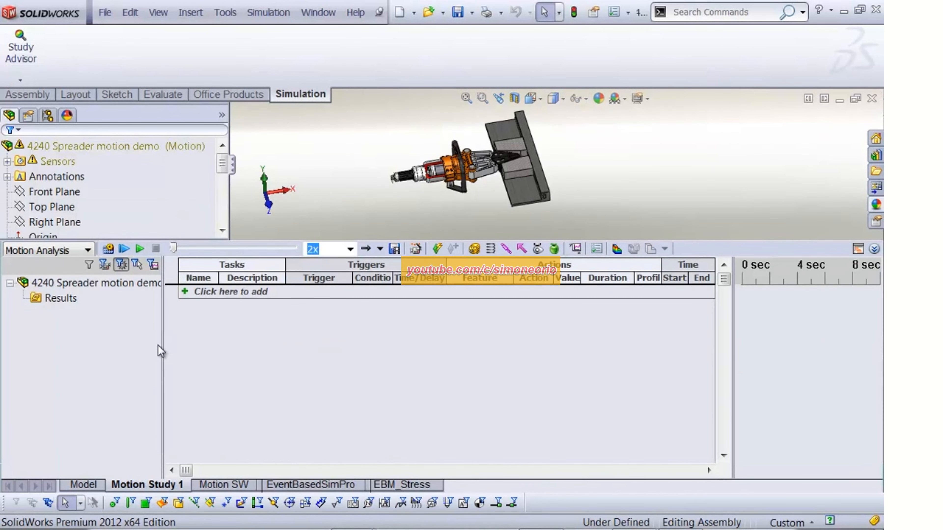
{"action": "left_click", "coordinate": [858, 249]}
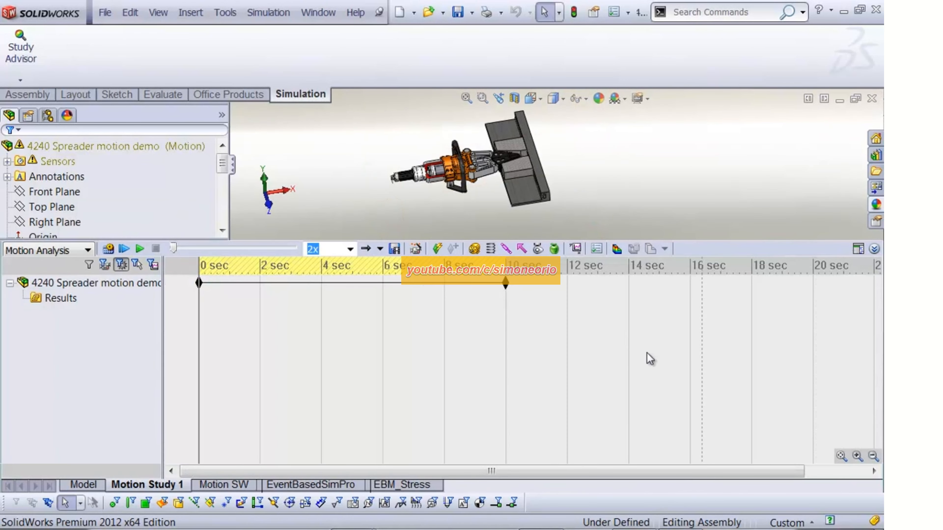
{"action": "left_click", "coordinate": [122, 283]}
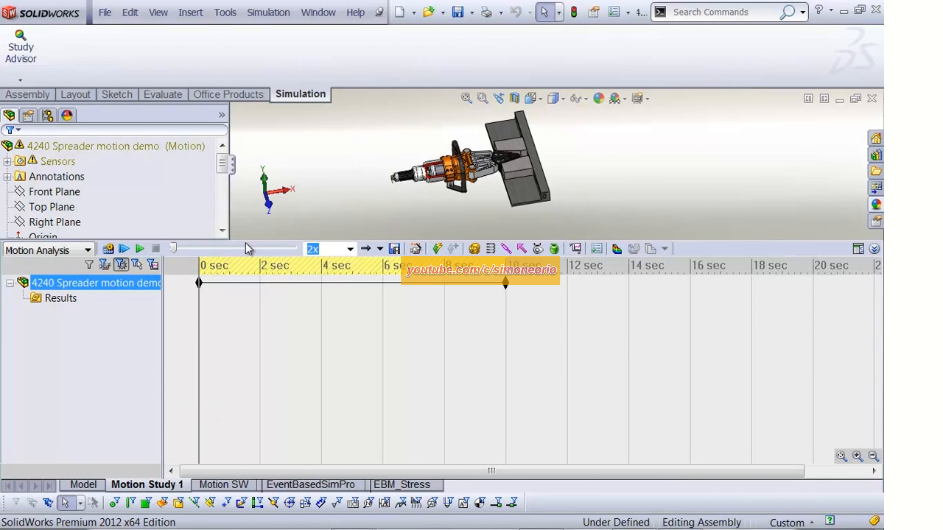
{"action": "left_click_drag", "start_coordinate": [251, 239], "coordinate": [252, 305]}
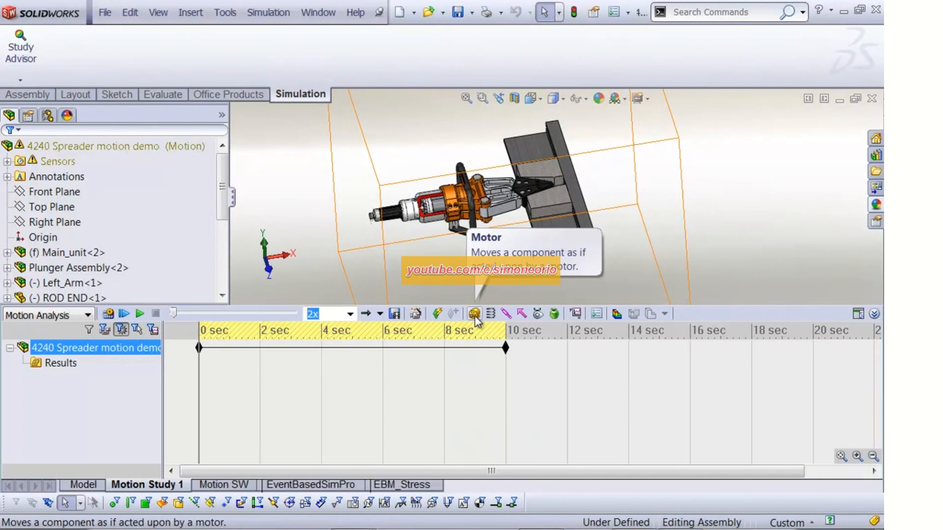
Step: Add a linear motor on the cylindrical face of the piston and reverse its direction toward the arms
{"action": "left_click", "coordinate": [474, 314]}
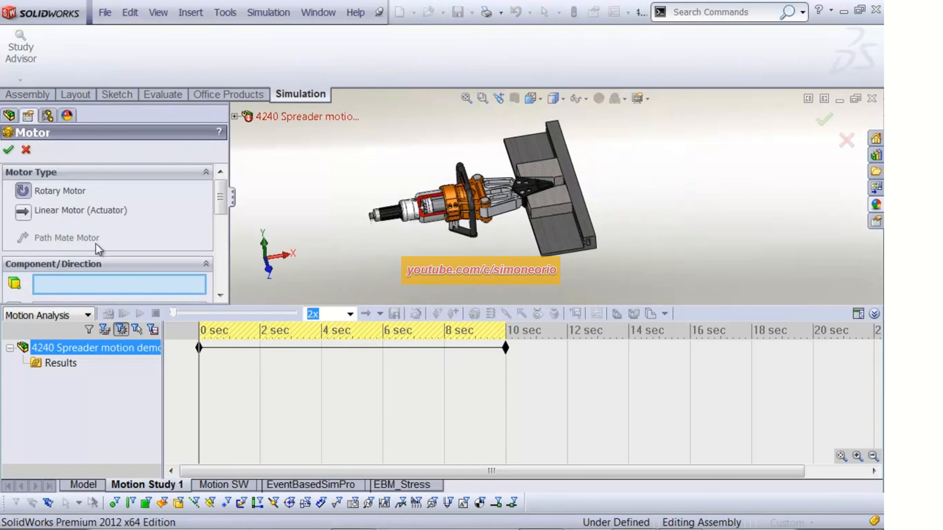
{"action": "scroll", "coordinate": [499, 203], "scroll_direction": "down", "scroll_amount": 5}
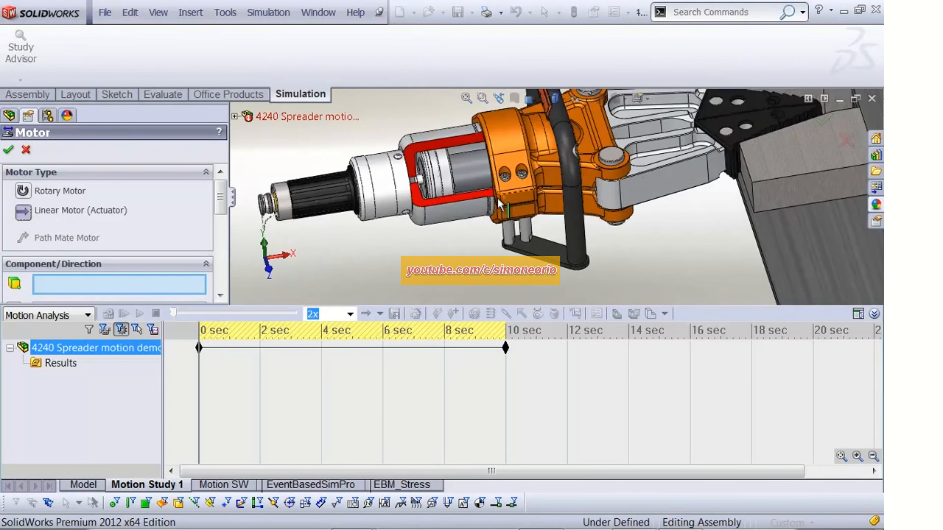
{"action": "scroll", "coordinate": [499, 203], "scroll_direction": "down", "scroll_amount": 4}
{"action": "left_click", "coordinate": [418, 244]}
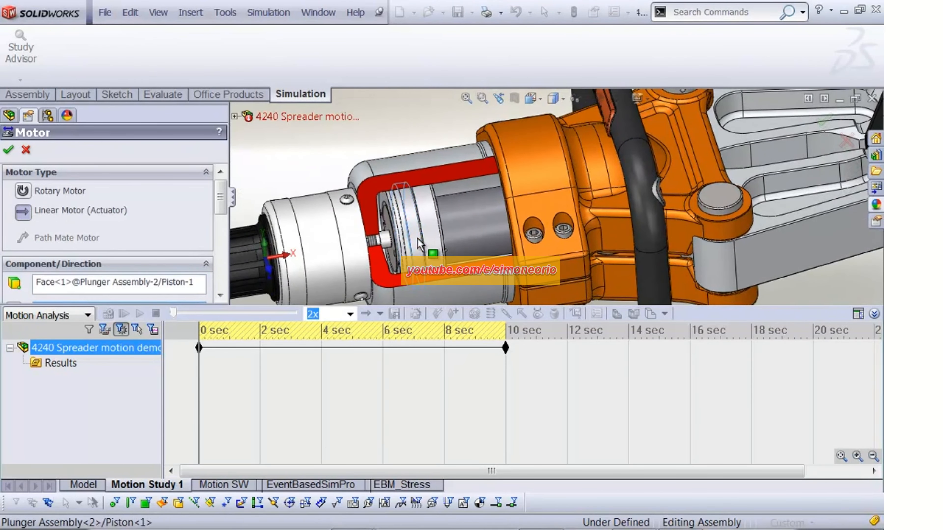
{"action": "scroll", "coordinate": [418, 244], "scroll_direction": "up", "scroll_amount": 4}
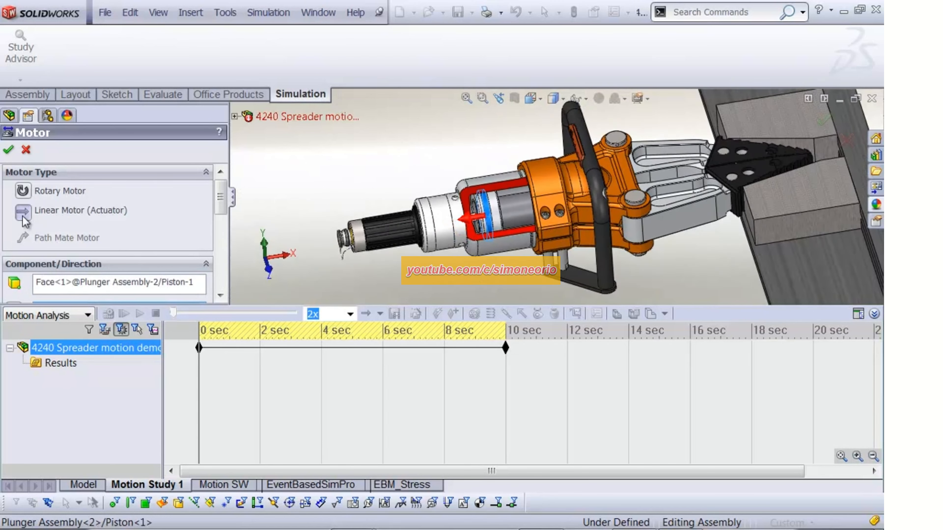
{"action": "left_click_drag", "start_coordinate": [222, 212], "coordinate": [222, 228]}
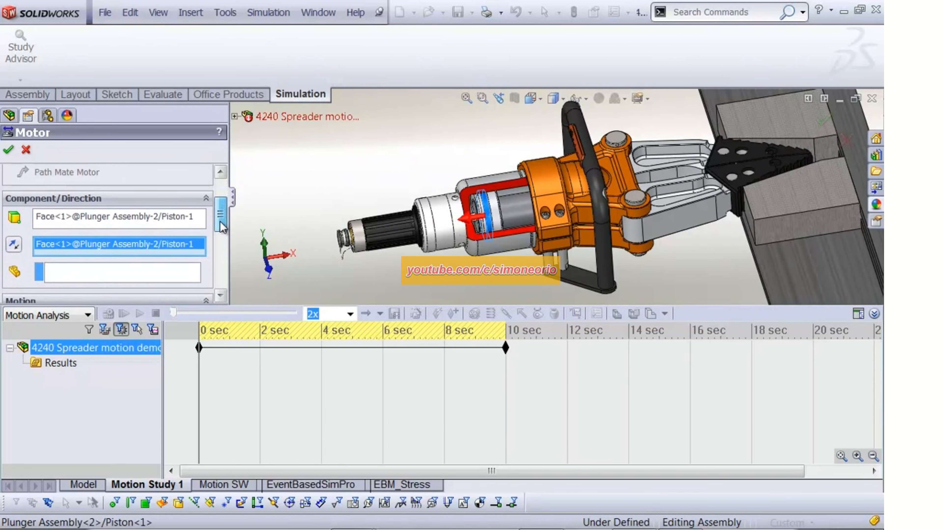
{"action": "left_click", "coordinate": [14, 244]}
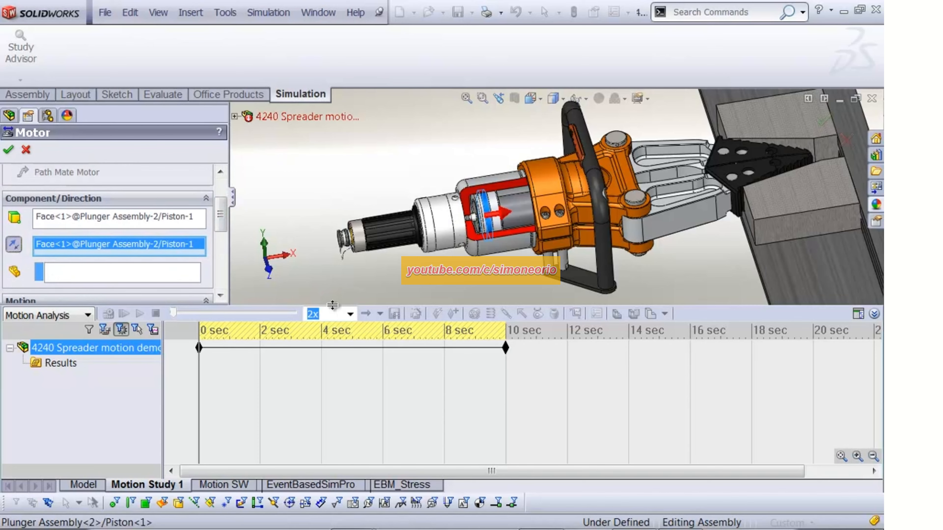
Step: Set the linear motor's motion to Distance with 60 mm of travel and accept the motor
{"action": "left_click_drag", "start_coordinate": [333, 305], "coordinate": [408, 432]}
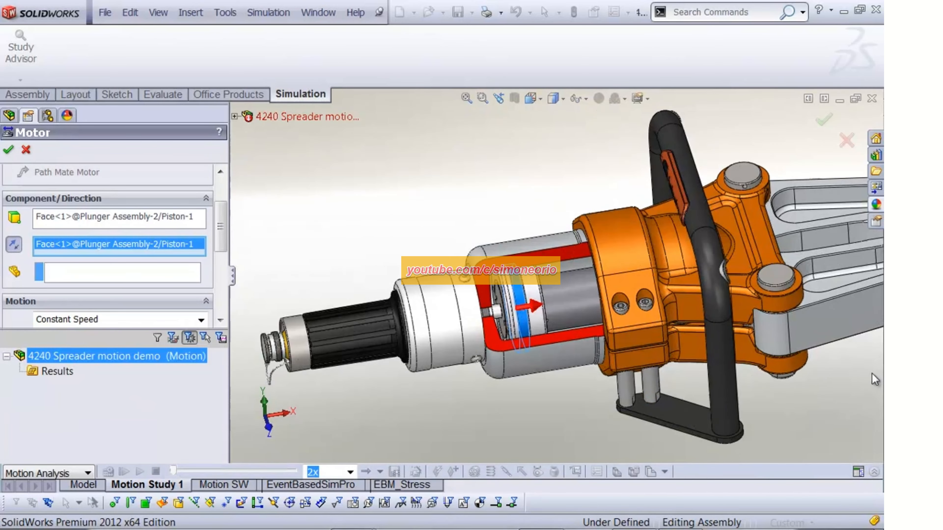
{"action": "left_click_drag", "start_coordinate": [222, 235], "coordinate": [222, 273]}
{"action": "left_click", "coordinate": [200, 231]}
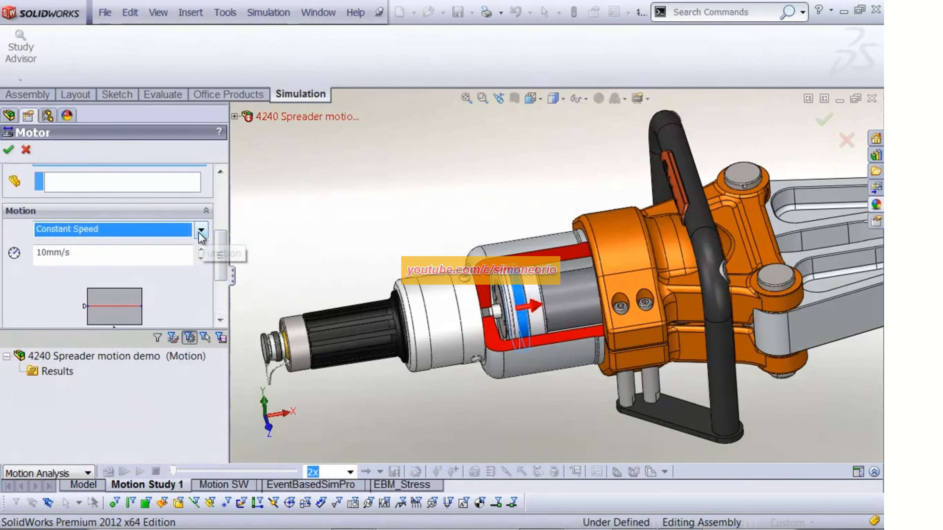
{"action": "left_click", "coordinate": [201, 231]}
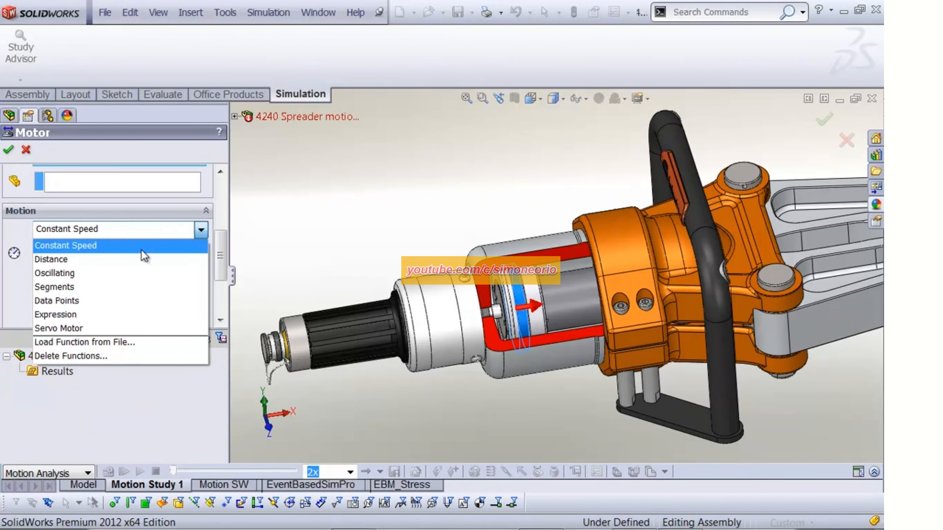
{"action": "left_click", "coordinate": [116, 260]}
{"action": "left_click_drag", "start_coordinate": [88, 258], "coordinate": [26, 257]}
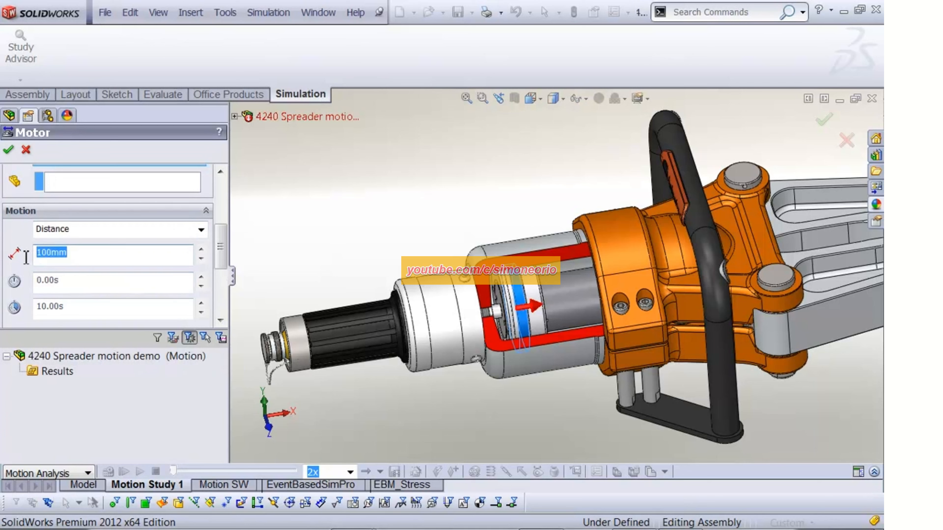
{"action": "type", "text": "60mm"}
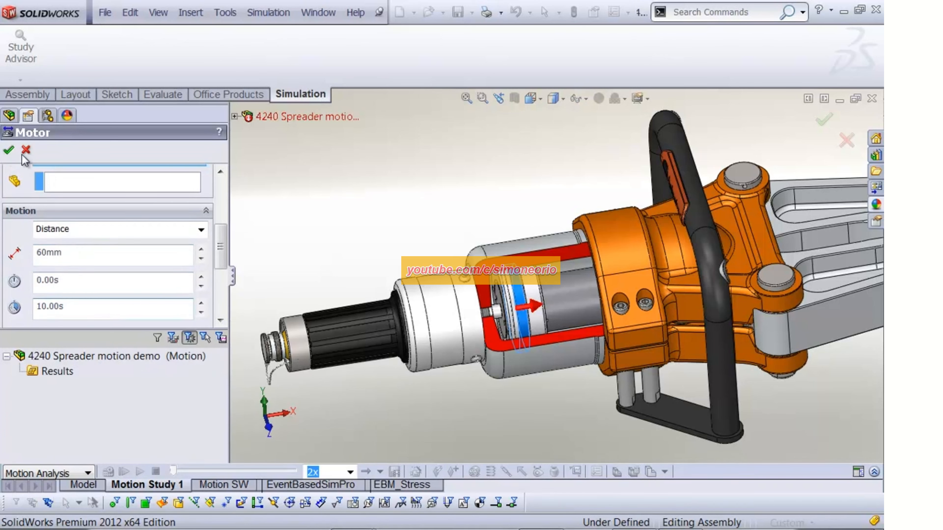
{"action": "left_click", "coordinate": [8, 150]}
Step: Calculate the motion study and scrub the result back to the start time
{"action": "middle_click_drag", "start_coordinate": [514, 223], "coordinate": [445, 209], "text": "ctrl"}
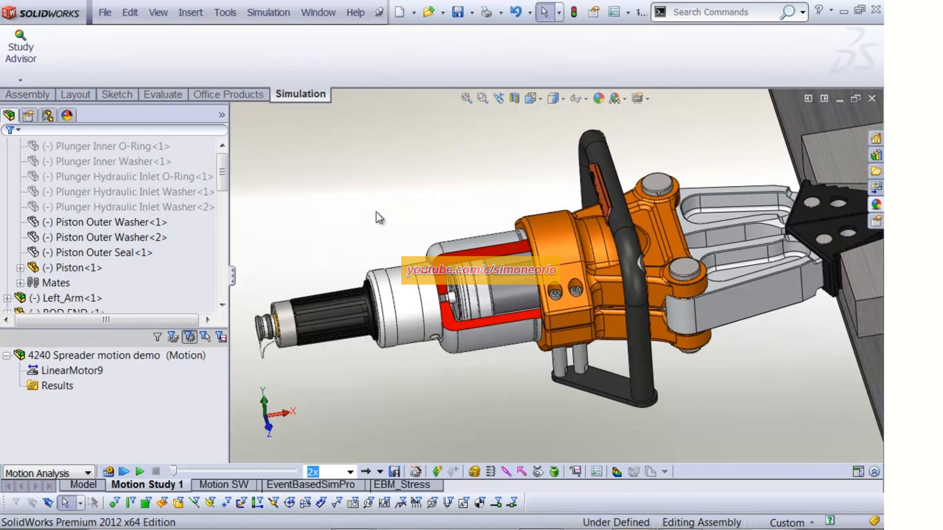
{"action": "scroll", "coordinate": [377, 213], "scroll_direction": "up", "scroll_amount": 3}
{"action": "middle_click_drag", "start_coordinate": [456, 201], "coordinate": [362, 212], "text": "ctrl"}
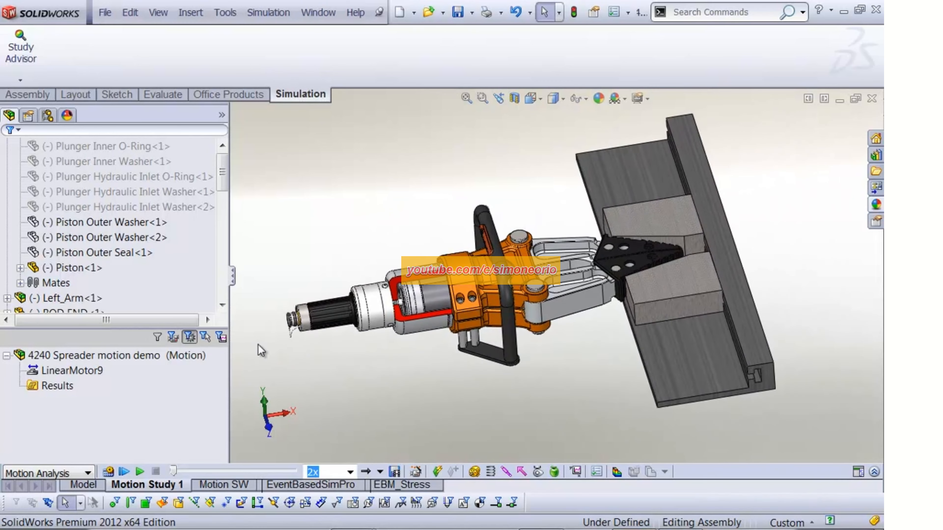
{"action": "left_click", "coordinate": [109, 472]}
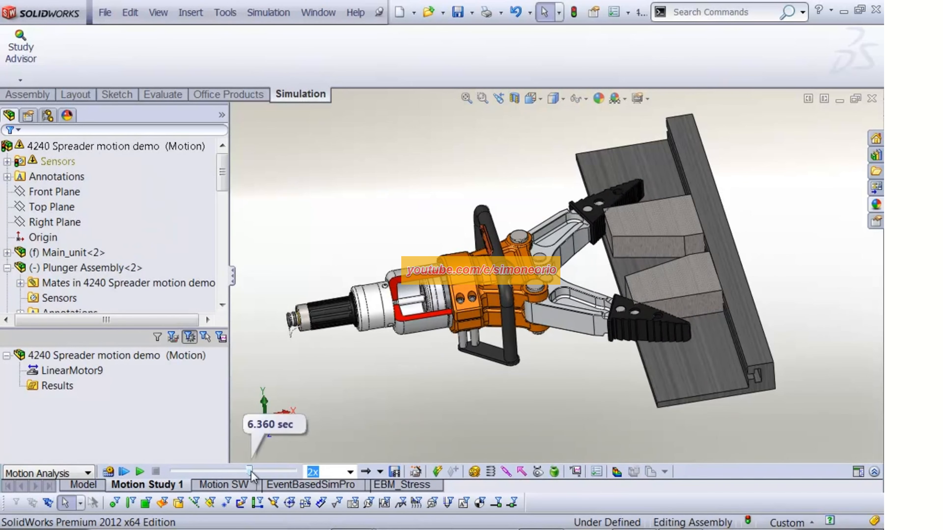
{"action": "left_click_drag", "start_coordinate": [248, 472], "coordinate": [173, 472]}
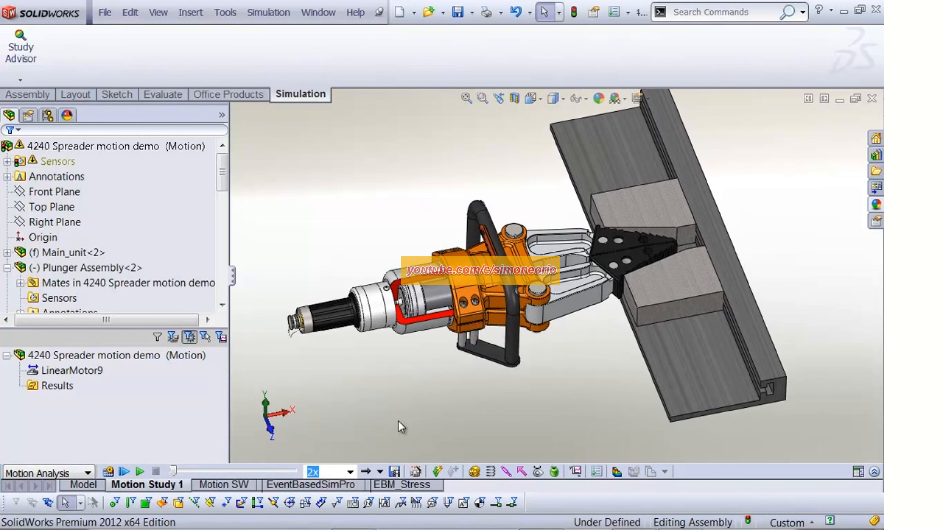
Step: Start a solid body contact using contact groups, with both arm tips in the first group and both clamp blocks in the second
{"action": "left_click", "coordinate": [538, 472]}
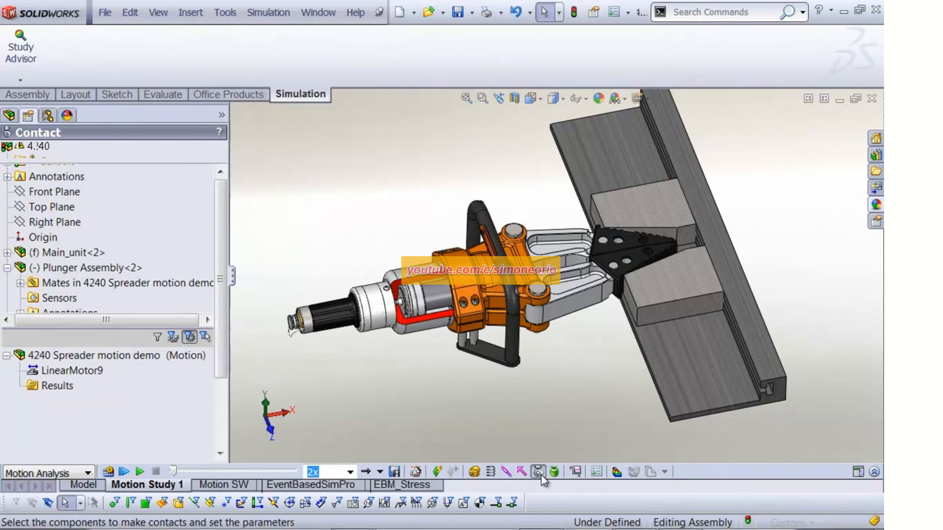
{"action": "scroll", "coordinate": [222, 268], "scroll_direction": "down", "scroll_amount": 2}
{"action": "scroll", "coordinate": [224, 270], "scroll_direction": "down", "scroll_amount": 2}
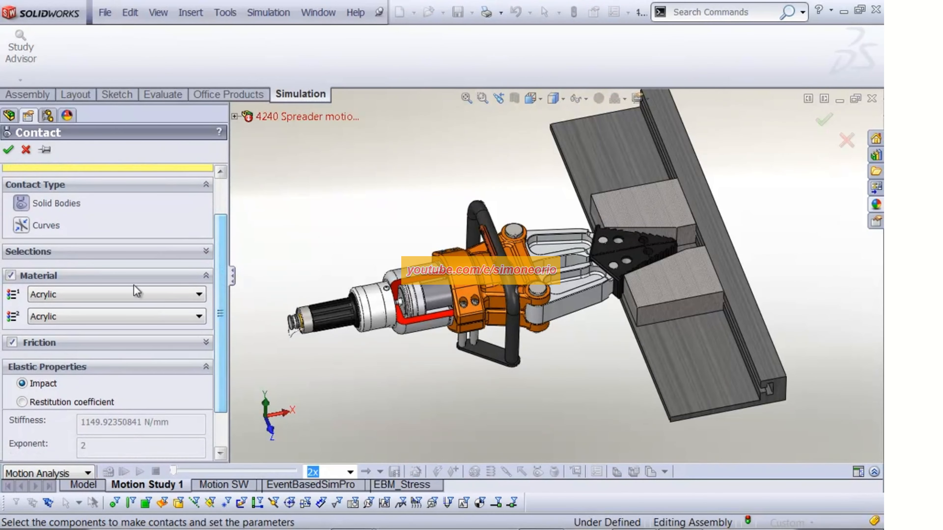
{"action": "left_click", "coordinate": [184, 256]}
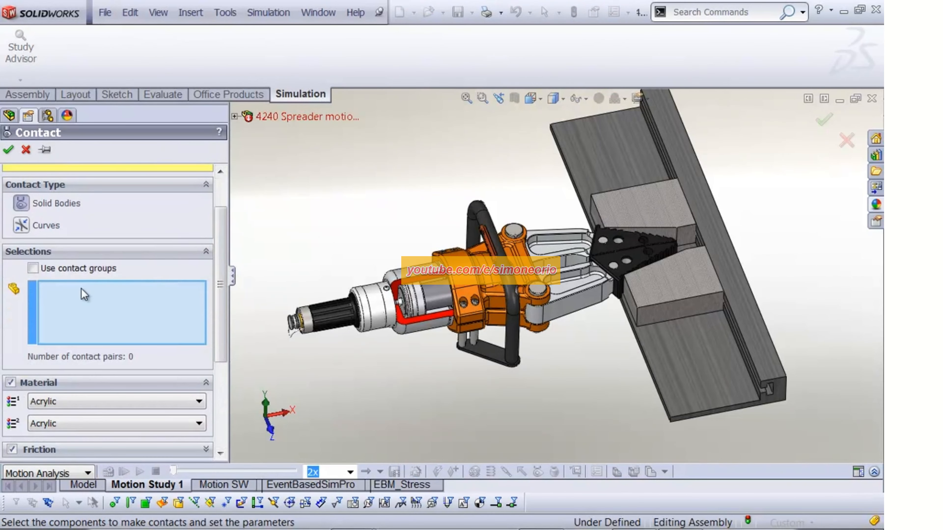
{"action": "left_click", "coordinate": [33, 268]}
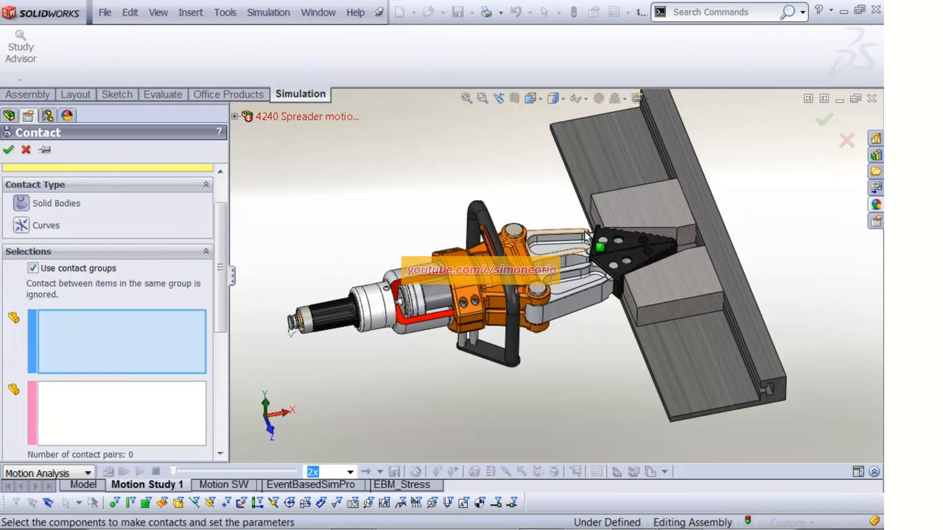
{"action": "left_click", "coordinate": [642, 261]}
{"action": "left_click", "coordinate": [640, 258]}
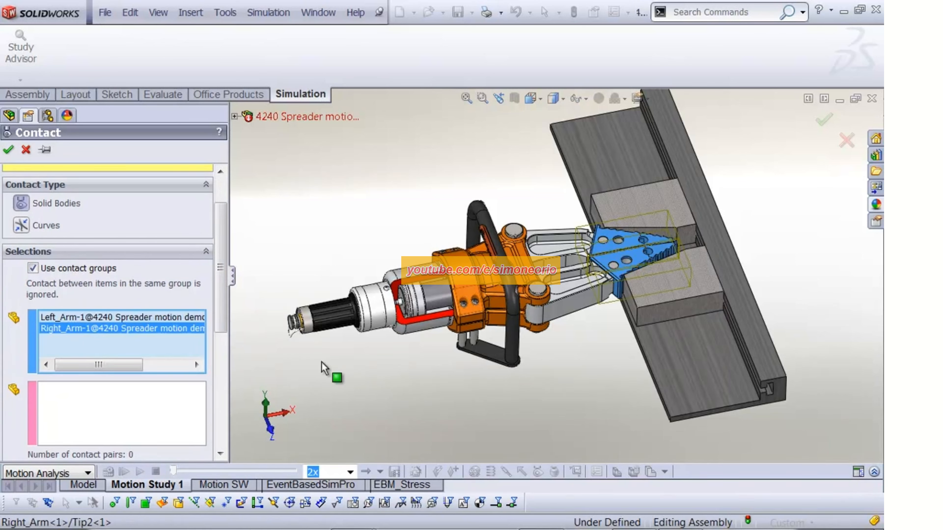
{"action": "left_click", "coordinate": [178, 409]}
{"action": "left_click", "coordinate": [647, 214]}
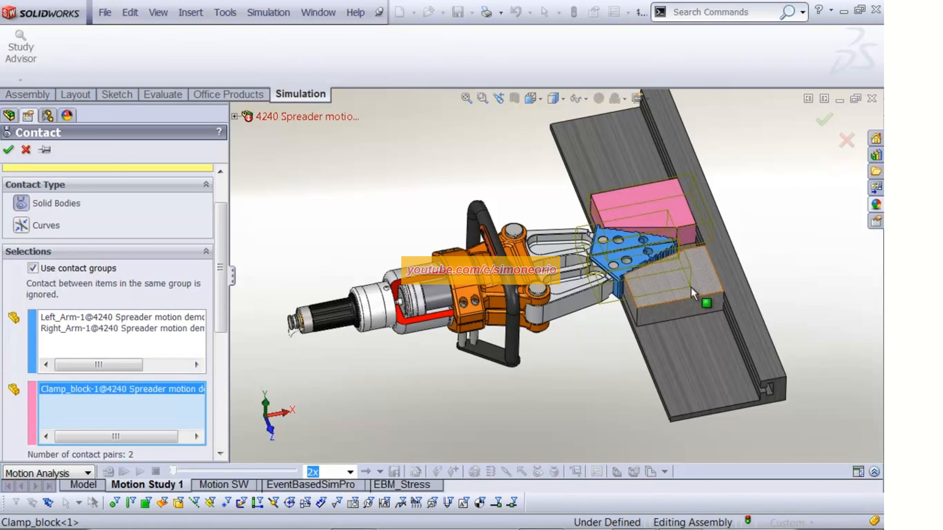
{"action": "left_click", "coordinate": [675, 283]}
Step: Set both contact materials to Steel (Dry), then turn off the material specification so the elastic properties become editable
{"action": "left_click_drag", "start_coordinate": [219, 297], "coordinate": [220, 413]}
{"action": "left_click", "coordinate": [45, 255]}
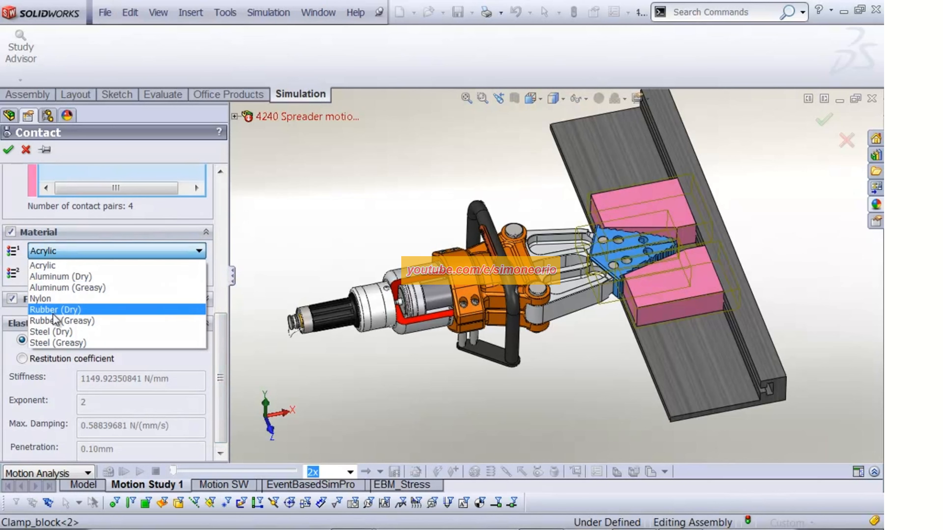
{"action": "left_click", "coordinate": [56, 331]}
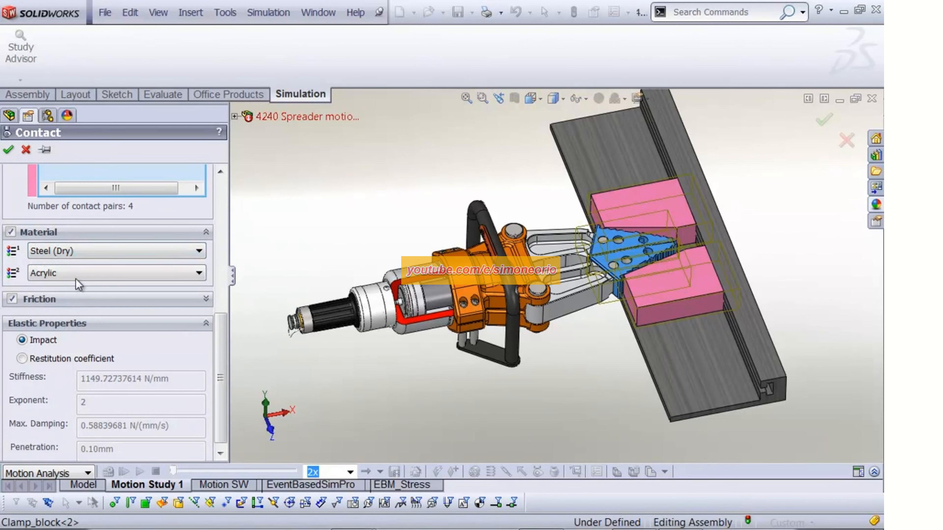
{"action": "left_click", "coordinate": [76, 275]}
{"action": "left_click", "coordinate": [66, 351]}
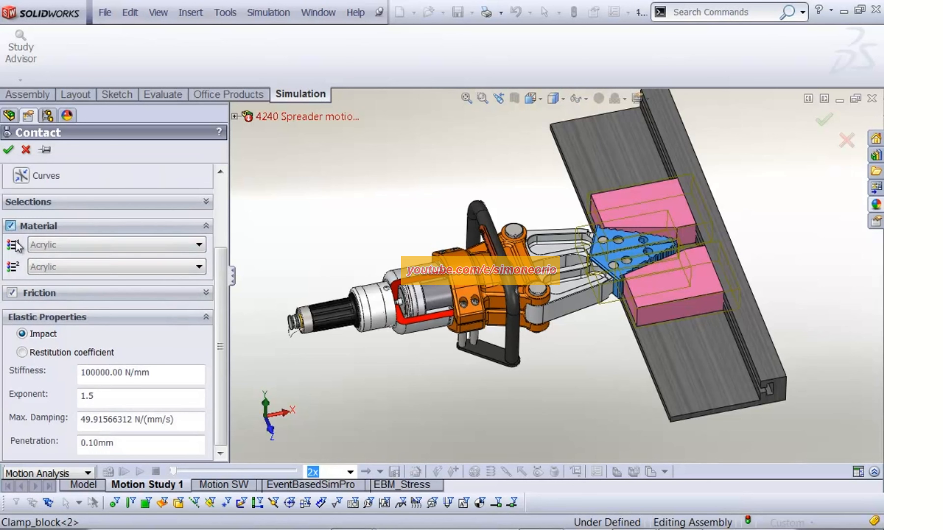
{"action": "left_click", "coordinate": [11, 226]}
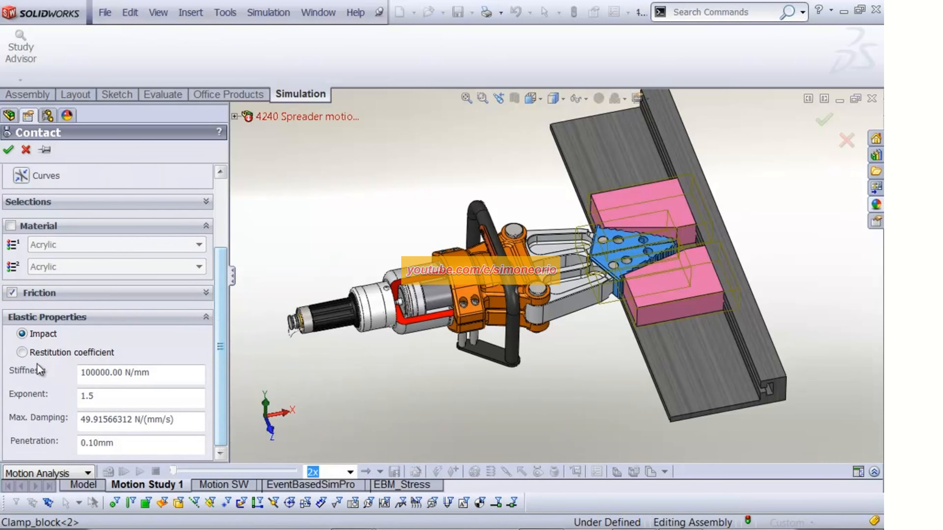
Step: Set the contact's impact stiffness to 1000000 N/mm and accept the solid body contact
{"action": "left_click", "coordinate": [104, 378]}
{"action": "type", "text": "0"}
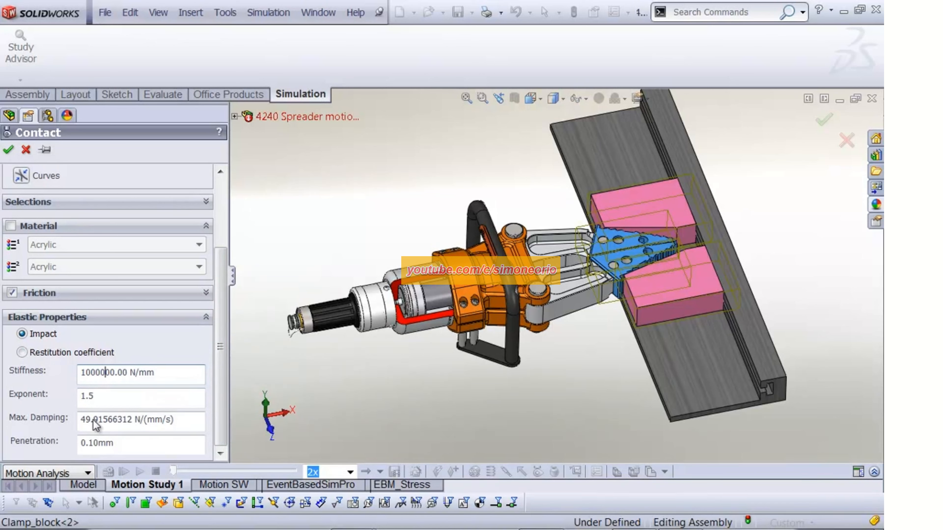
{"action": "left_click", "coordinate": [8, 150]}
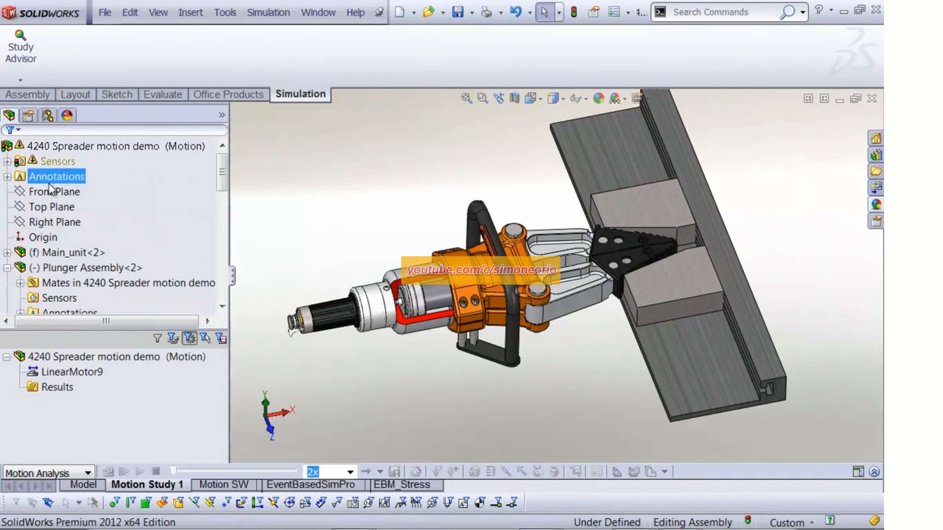
Step: Apply a constant 10000 N force to the outer side face of the lower clamp block, reversed toward the arm tips, keeping the dialog pinned
{"action": "middle_click_drag", "start_coordinate": [396, 203], "coordinate": [374, 195], "text": "ctrl"}
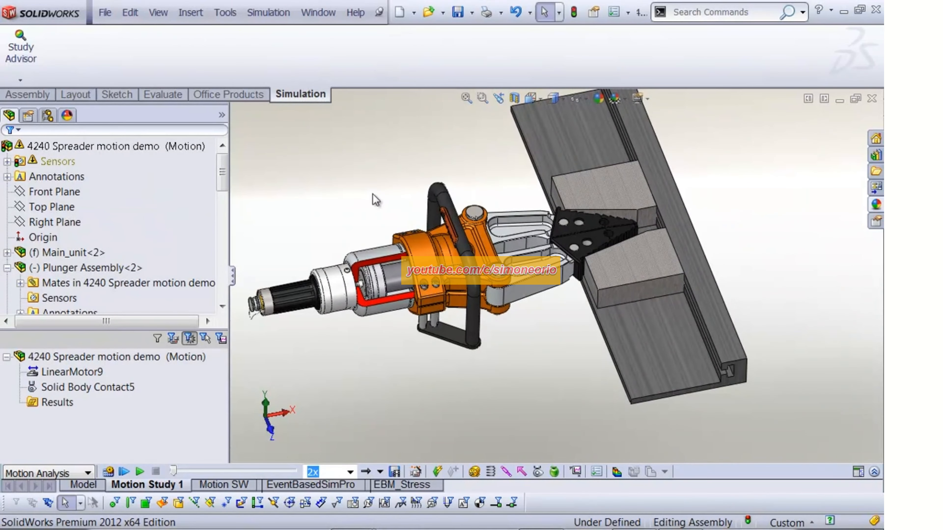
{"action": "middle_click_drag", "start_coordinate": [535, 349], "coordinate": [533, 354]}
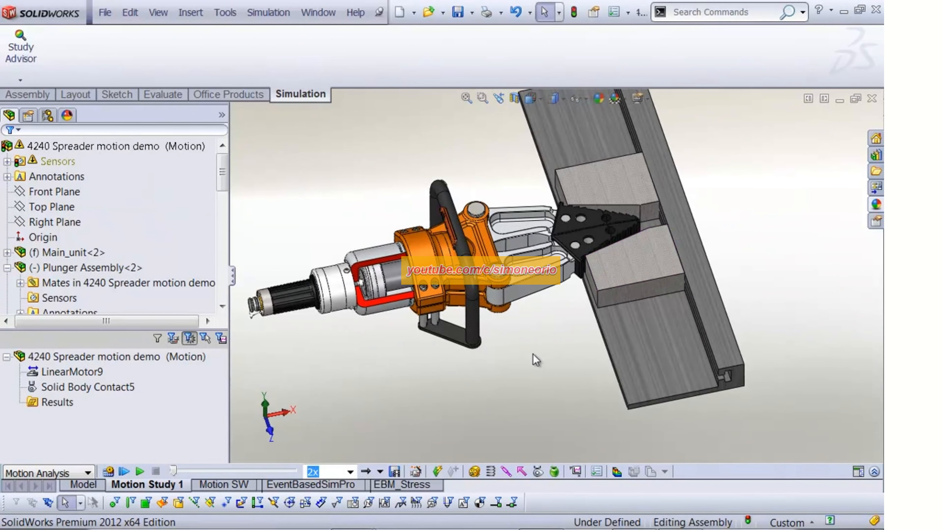
{"action": "left_click", "coordinate": [521, 472]}
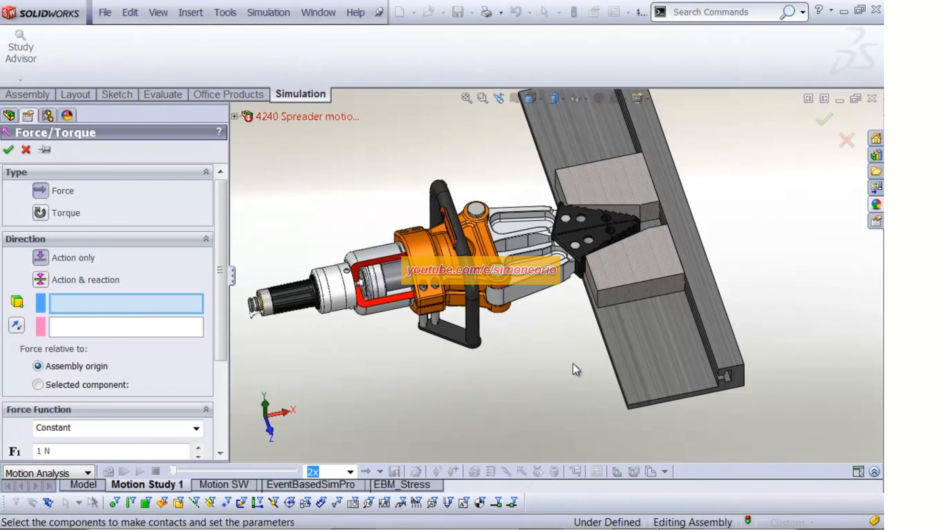
{"action": "left_click", "coordinate": [656, 304]}
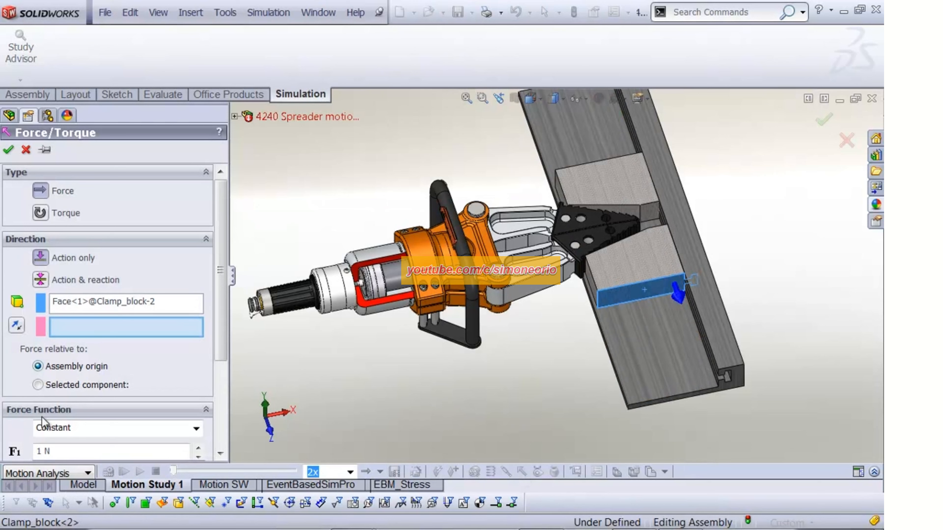
{"action": "left_click", "coordinate": [17, 325]}
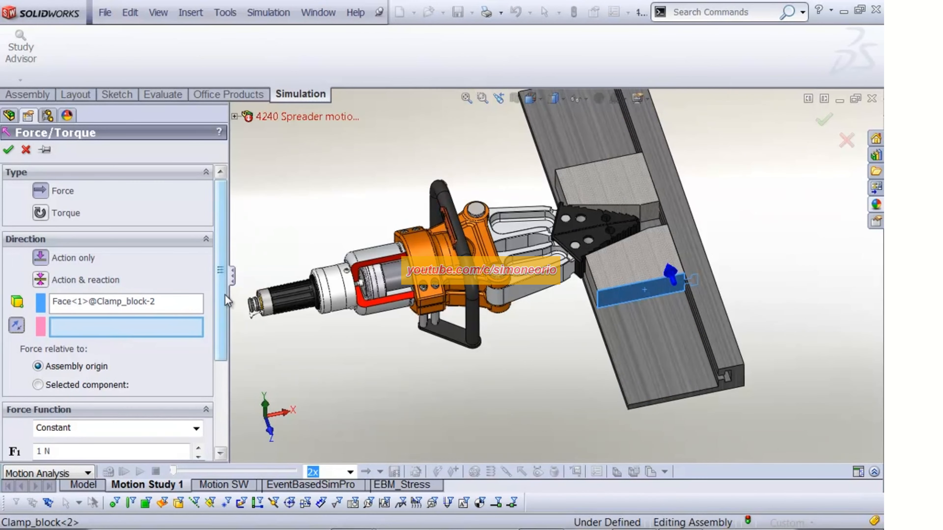
{"action": "left_click_drag", "start_coordinate": [225, 300], "coordinate": [225, 369]}
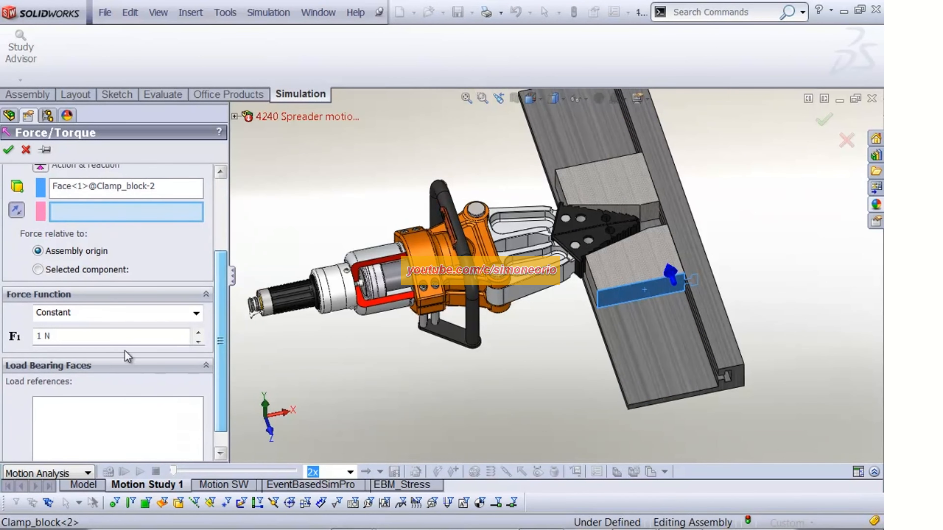
{"action": "double_click", "coordinate": [65, 337]}
{"action": "type", "text": "10000"}
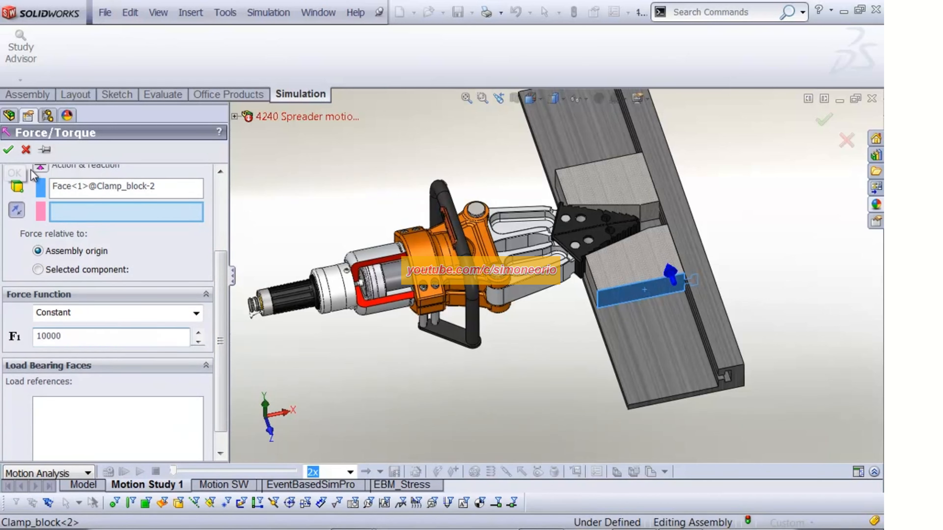
{"action": "left_click", "coordinate": [45, 149]}
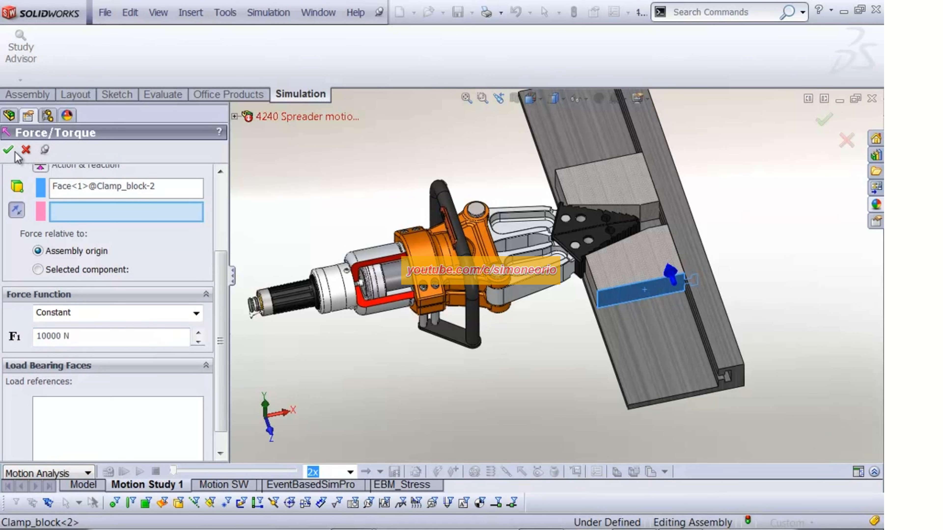
{"action": "left_click", "coordinate": [8, 150]}
Step: Apply a constant 1000 N force to the hidden outer side face of the upper clamp block and close the force definition
{"action": "right_click", "coordinate": [601, 170]}
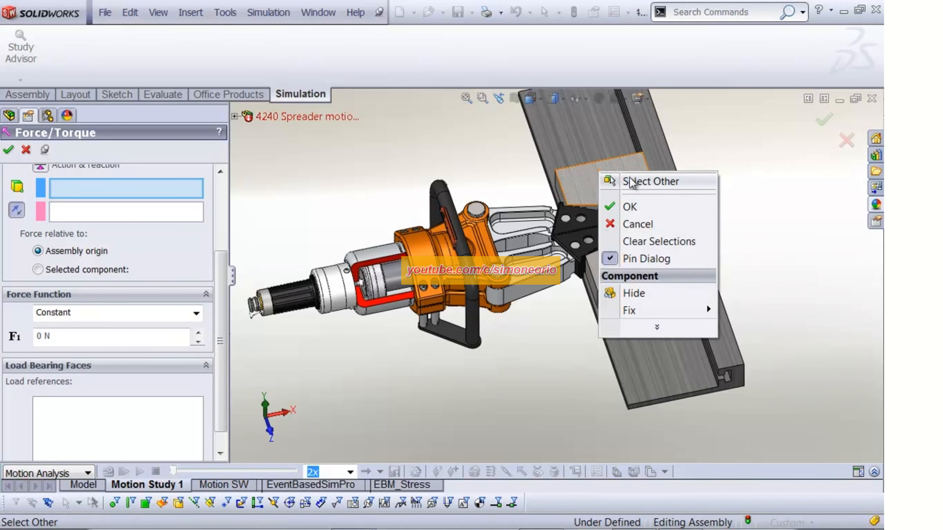
{"action": "left_click", "coordinate": [631, 182]}
{"action": "left_click", "coordinate": [696, 202]}
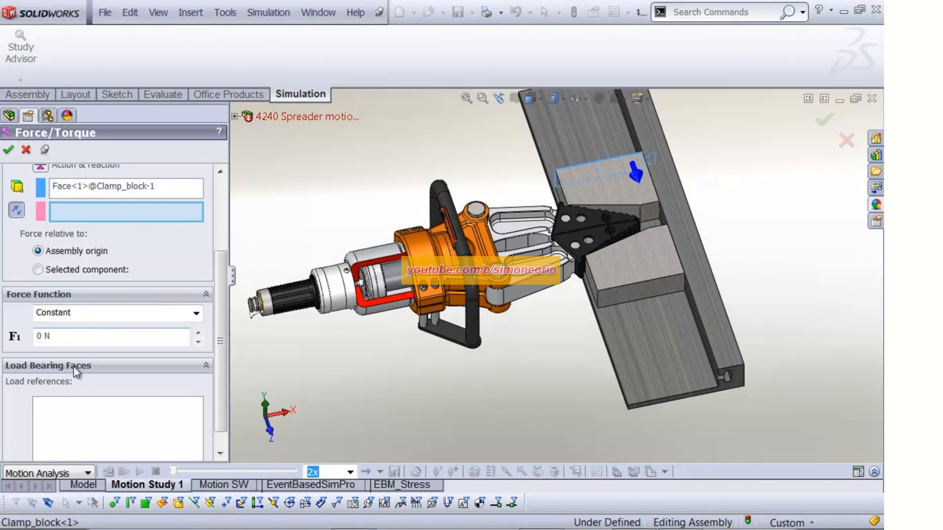
{"action": "double_click", "coordinate": [59, 336]}
{"action": "type", "text": "1000"}
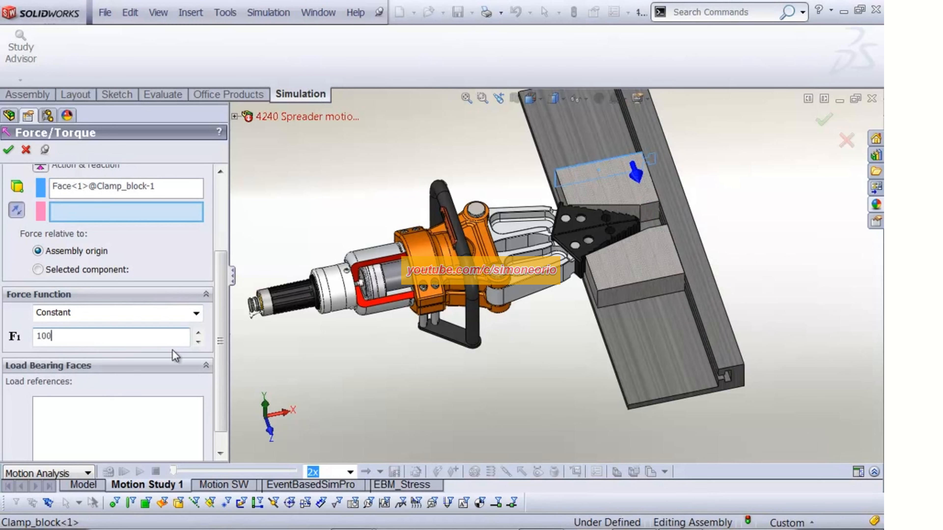
{"action": "left_click", "coordinate": [7, 150]}
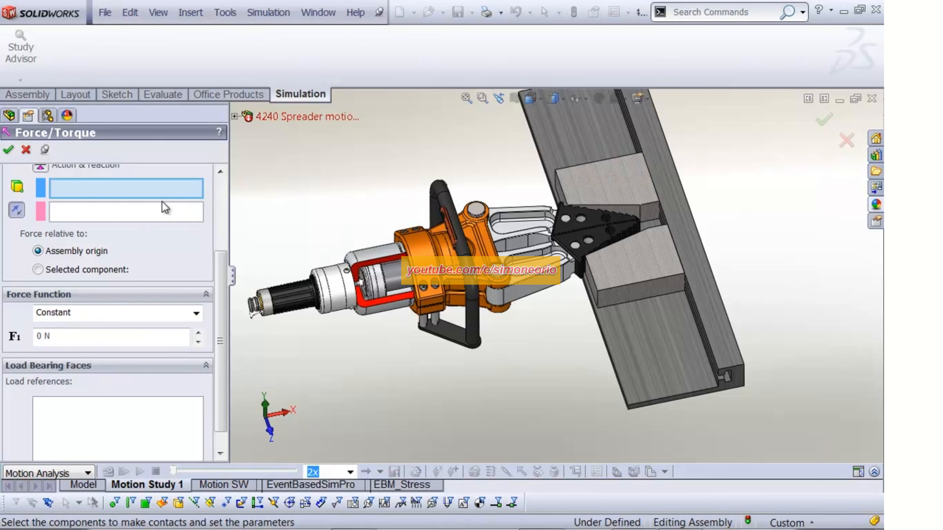
{"action": "left_click", "coordinate": [8, 150]}
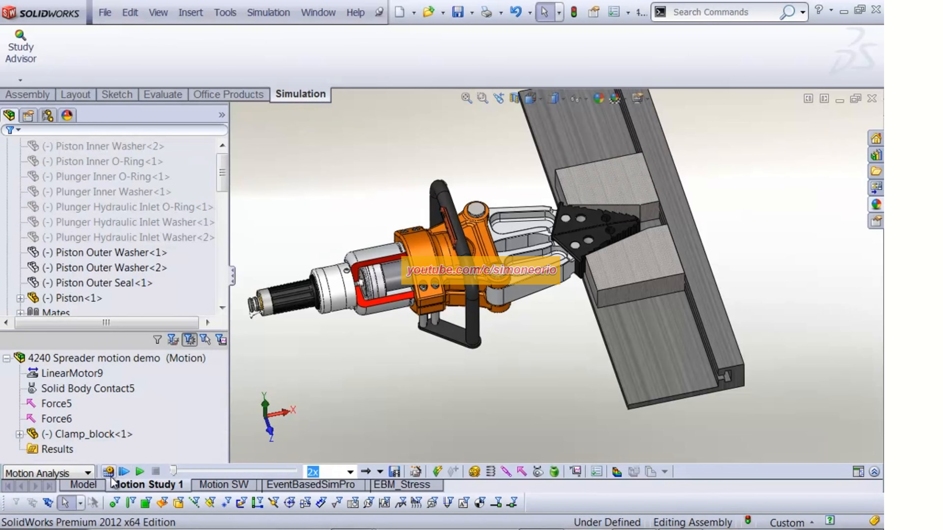
Step: Calculate the motion study with the contact and forces, play the result back, and stop the playback
{"action": "left_click", "coordinate": [108, 472]}
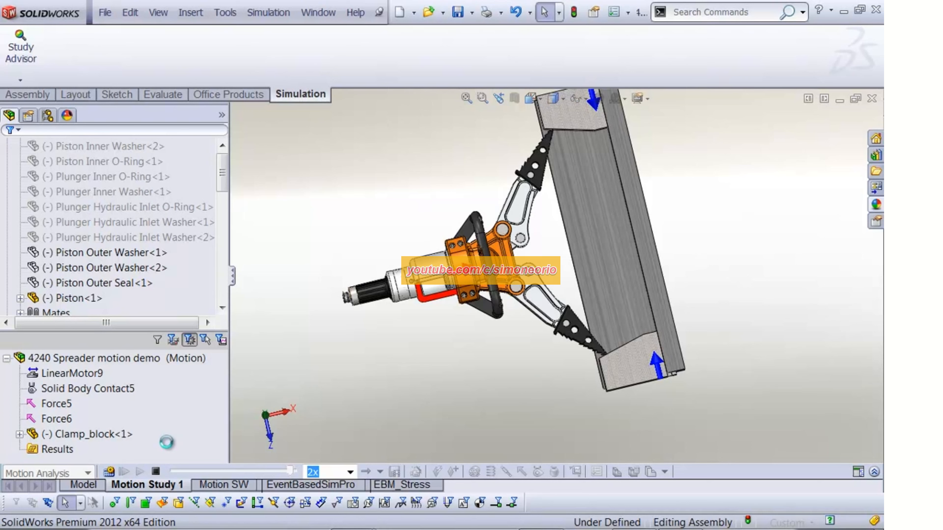
{"action": "left_click", "coordinate": [140, 472]}
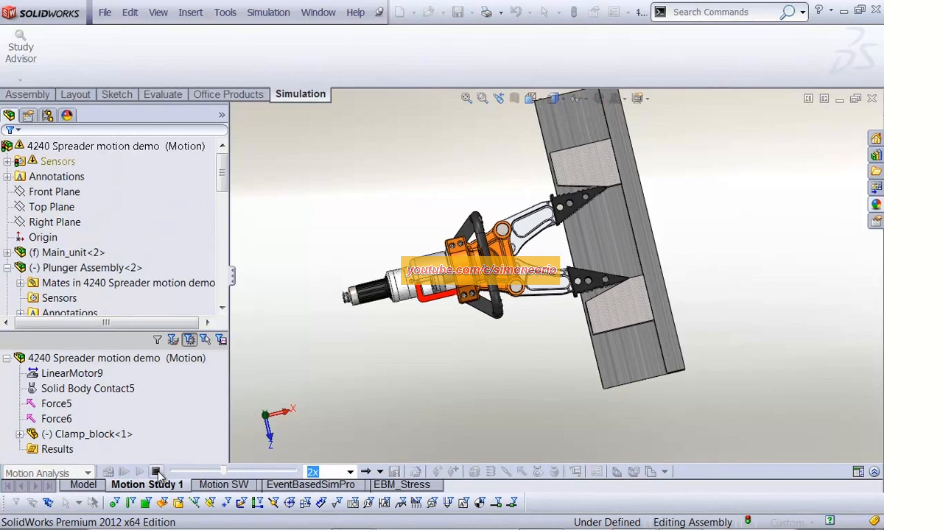
{"action": "left_click", "coordinate": [156, 472]}
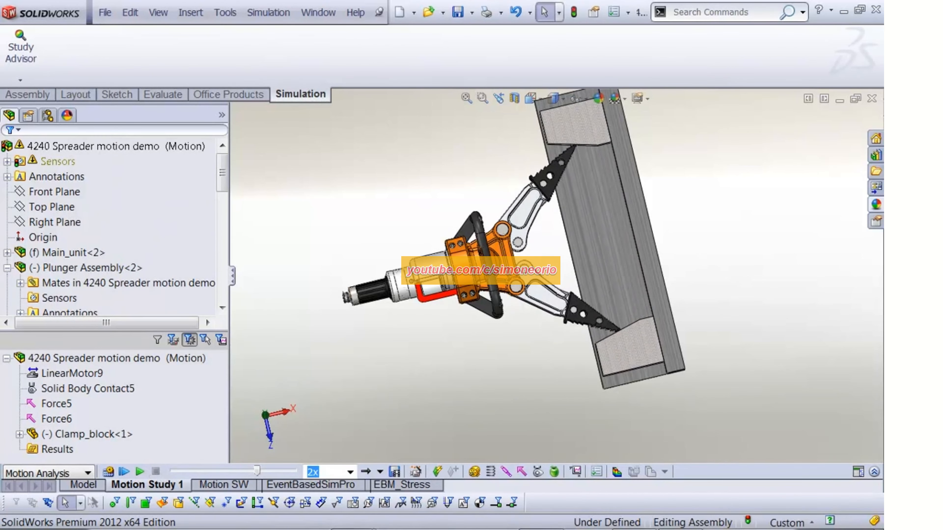
Step: Expand the motion study timeline and enlarge it so that all study elements are listed
{"action": "left_click", "coordinate": [874, 472]}
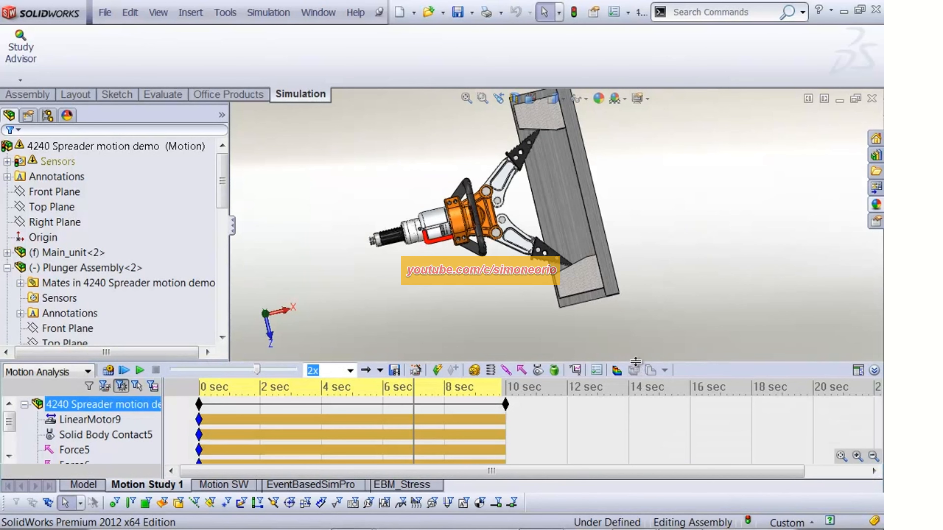
{"action": "left_click_drag", "start_coordinate": [635, 361], "coordinate": [635, 322]}
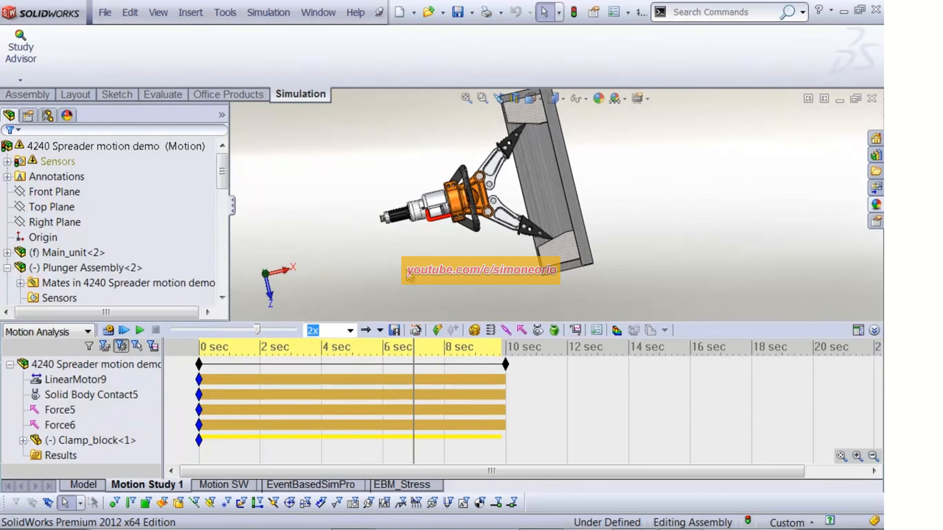
{"action": "middle_click_drag", "start_coordinate": [413, 270], "coordinate": [364, 132], "text": "ctrl"}
{"action": "scroll", "coordinate": [457, 206], "scroll_direction": "down", "scroll_amount": 2}
{"action": "scroll", "coordinate": [355, 170], "scroll_direction": "up", "scroll_amount": 1}
{"action": "middle_click_drag", "start_coordinate": [357, 173], "coordinate": [380, 220], "text": "ctrl"}
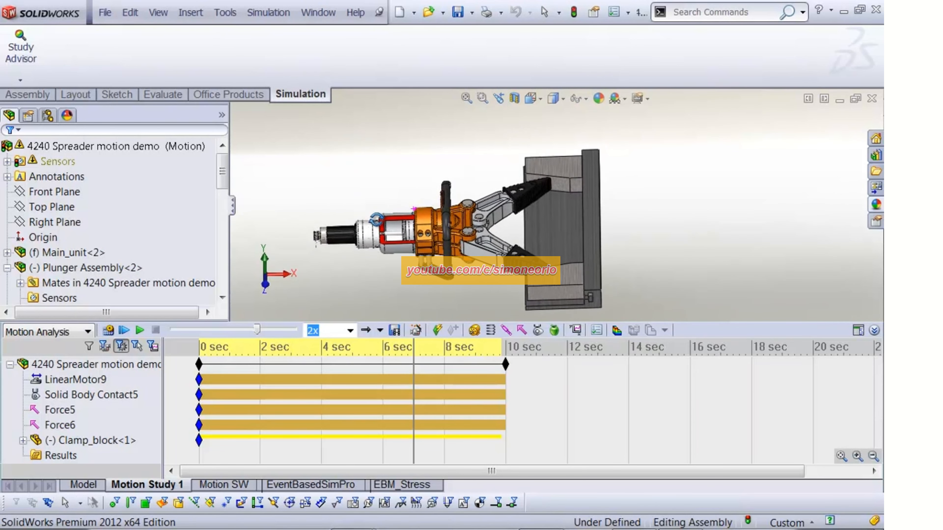
Step: Move the time bar back to 0 sec in the timeline
{"action": "right_click", "coordinate": [277, 383]}
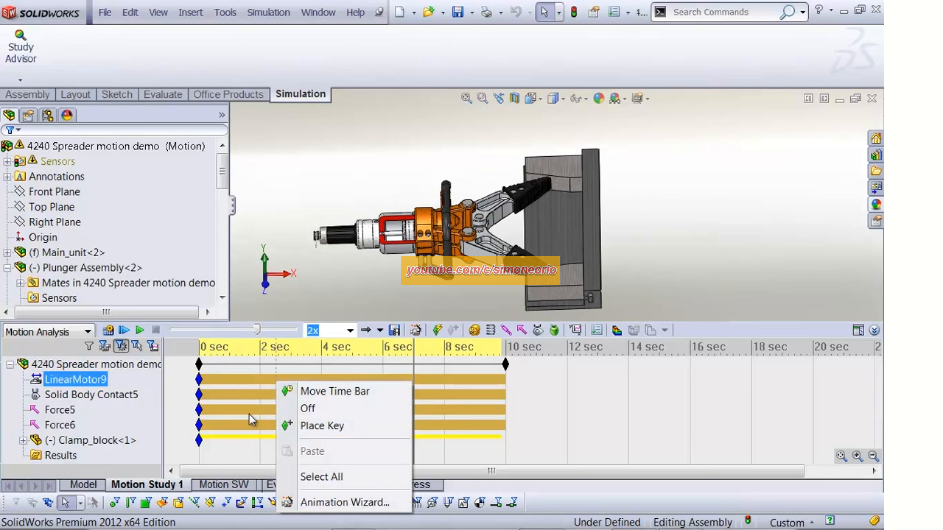
{"action": "left_click", "coordinate": [319, 171]}
{"action": "middle_click_drag", "start_coordinate": [350, 186], "coordinate": [374, 211]}
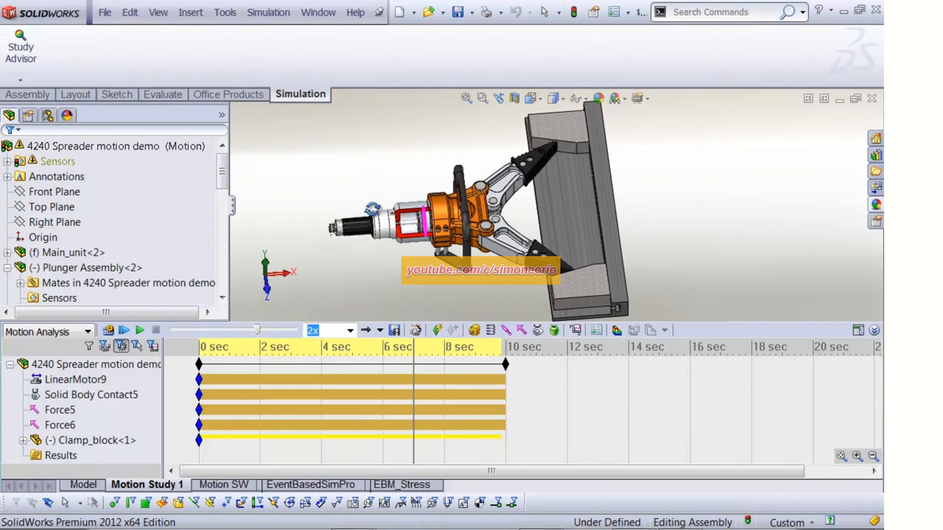
{"action": "left_click_drag", "start_coordinate": [414, 345], "coordinate": [196, 346]}
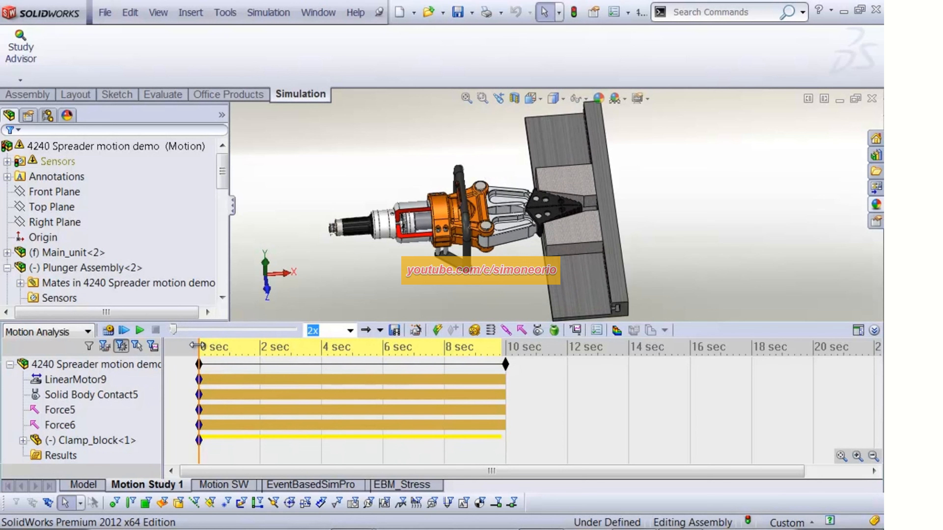
{"action": "scroll", "coordinate": [327, 212], "scroll_direction": "down", "scroll_amount": 1}
{"action": "scroll", "coordinate": [358, 215], "scroll_direction": "down", "scroll_amount": 1}
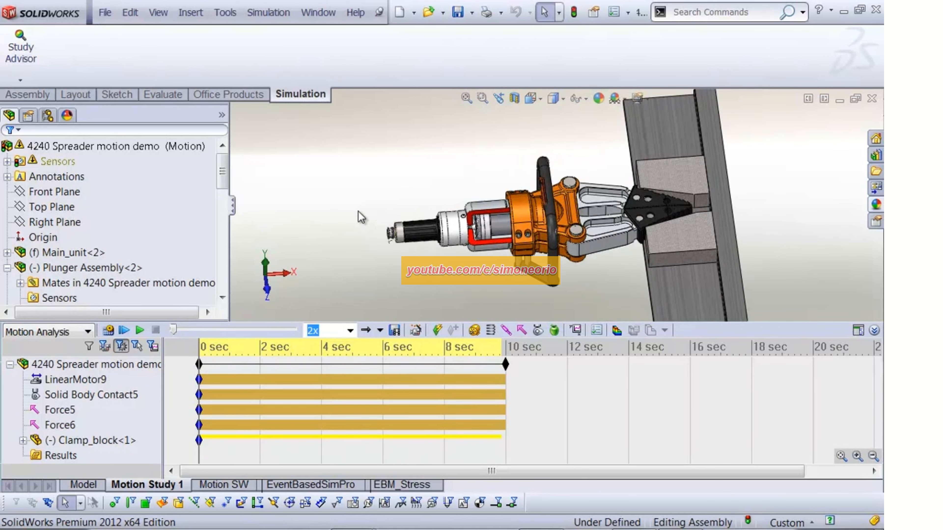
{"action": "scroll", "coordinate": [393, 189], "scroll_direction": "down", "scroll_amount": 1}
{"action": "scroll", "coordinate": [383, 182], "scroll_direction": "down", "scroll_amount": 3}
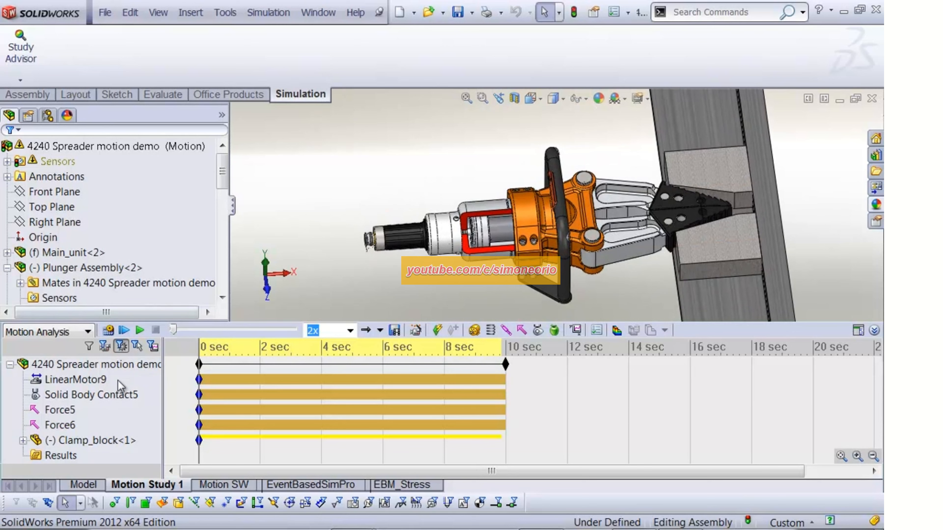
Step: Plot the linear motor's result as Forces, Motor Force, Magnitude, and move the plot window off the clamp blocks
{"action": "left_click", "coordinate": [97, 364]}
{"action": "middle_click_drag", "start_coordinate": [371, 208], "coordinate": [317, 203], "text": "ctrl"}
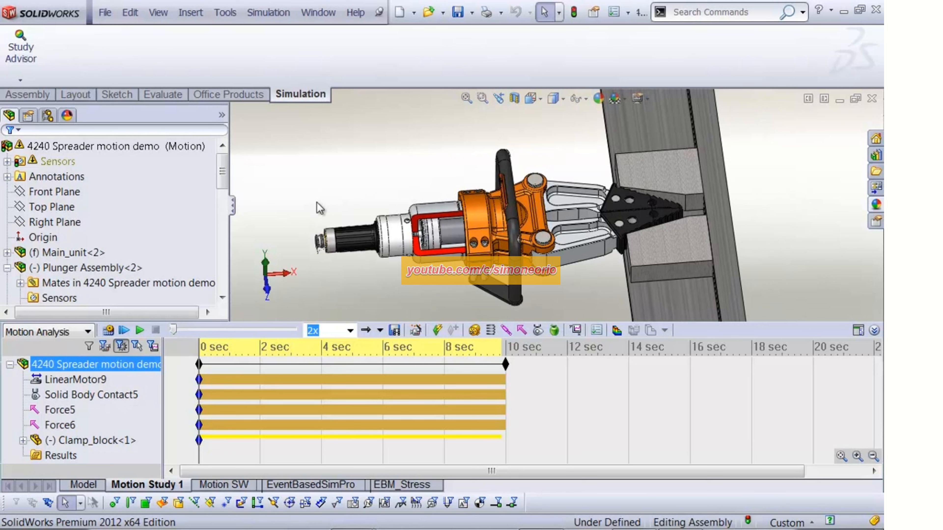
{"action": "left_click", "coordinate": [80, 395]}
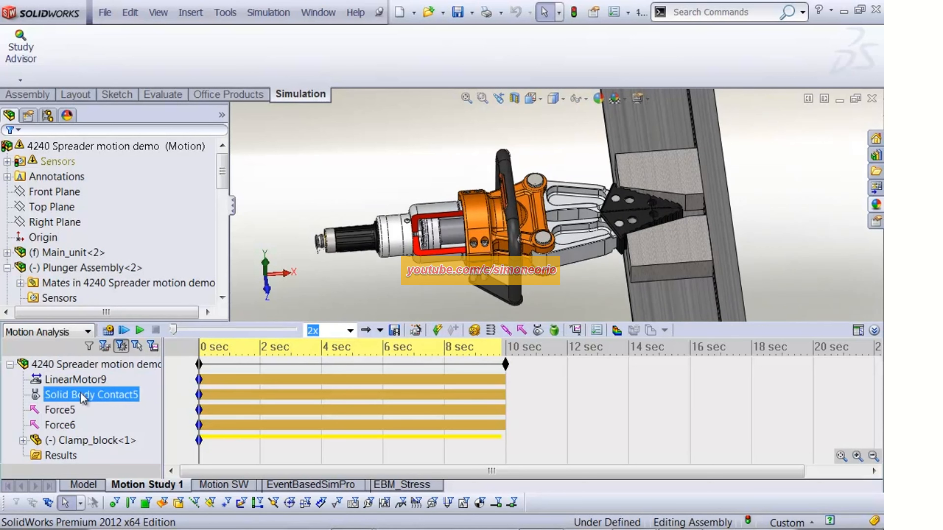
{"action": "left_click", "coordinate": [72, 382]}
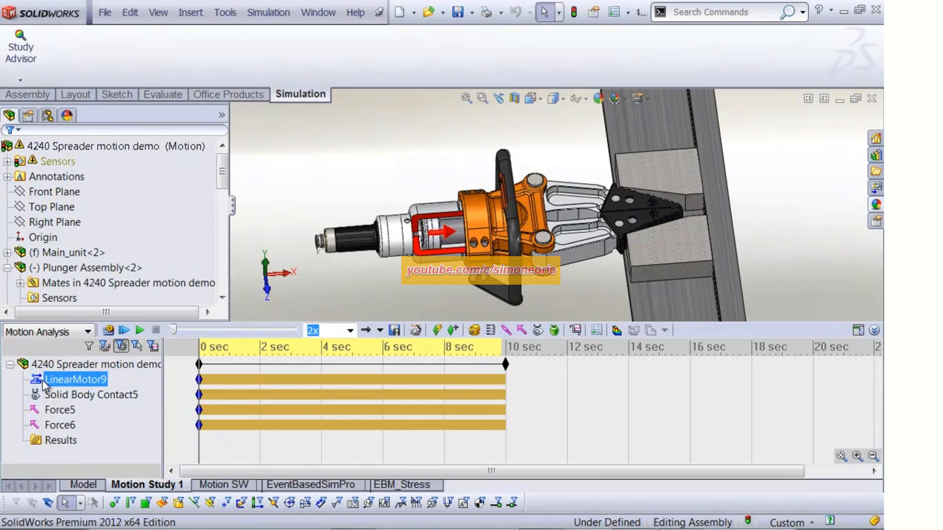
{"action": "left_click", "coordinate": [576, 331]}
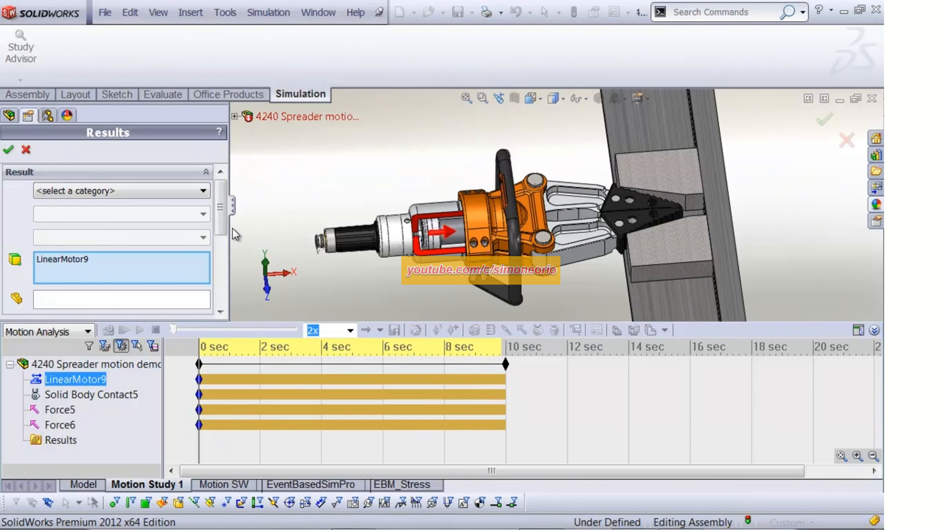
{"action": "left_click", "coordinate": [185, 192]}
{"action": "left_click", "coordinate": [70, 234]}
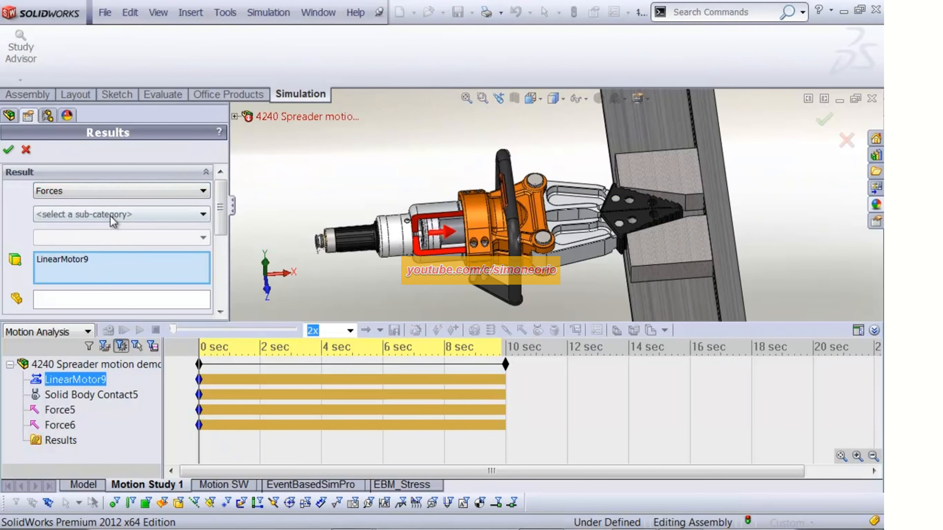
{"action": "left_click", "coordinate": [114, 222]}
{"action": "left_click", "coordinate": [96, 239]}
{"action": "left_click", "coordinate": [101, 237]}
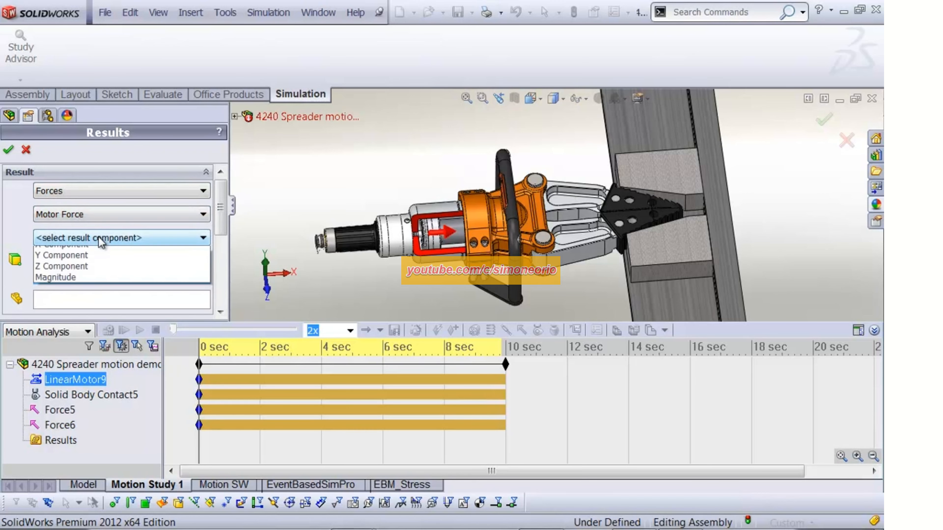
{"action": "left_click", "coordinate": [56, 297]}
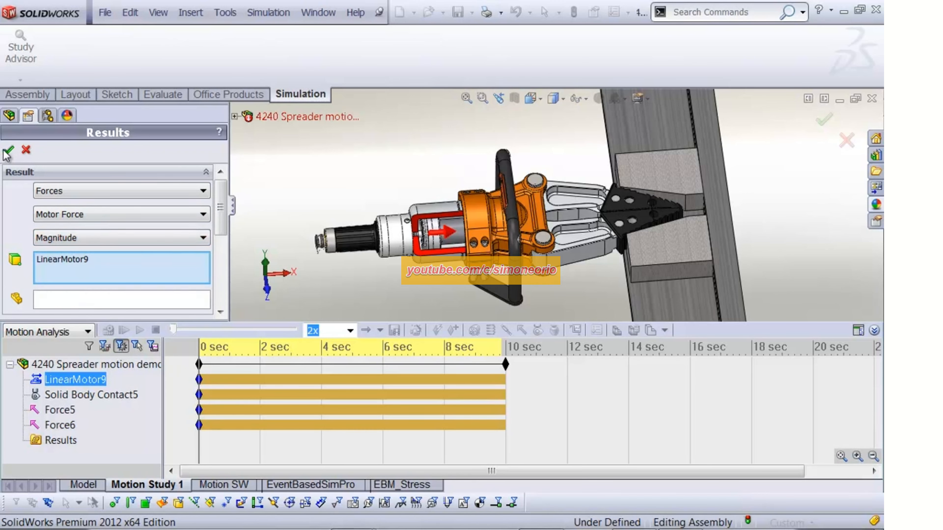
{"action": "left_click", "coordinate": [7, 149]}
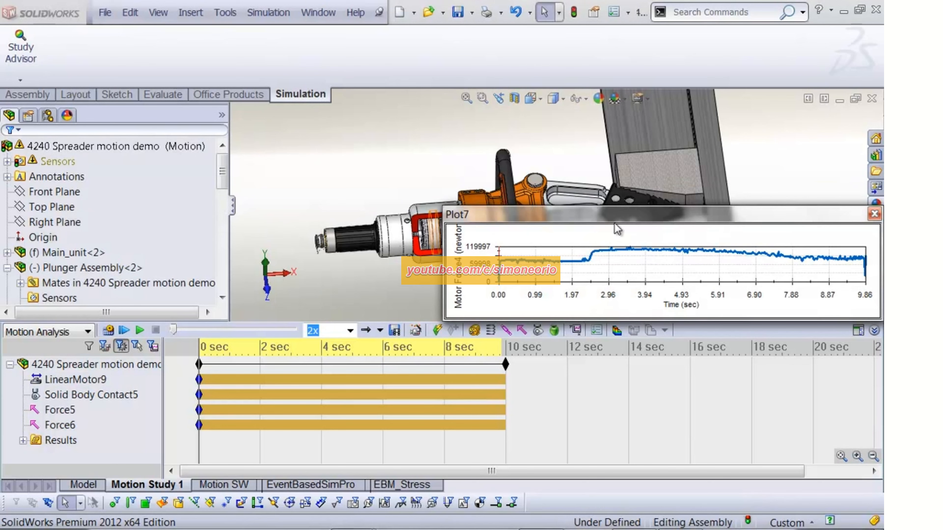
{"action": "left_click_drag", "start_coordinate": [597, 221], "coordinate": [257, 200]}
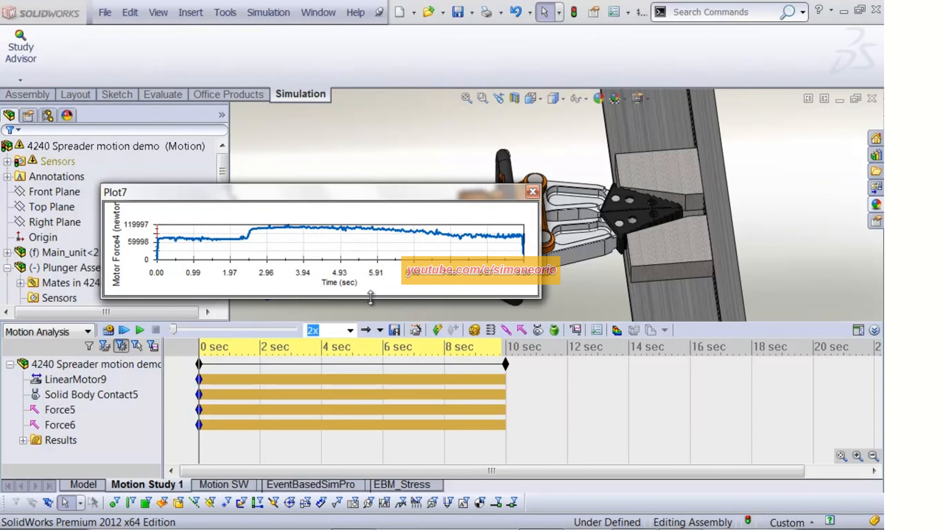
Step: Enlarge the motor force plot to examine the curve, close it, and expand the study's Results folder
{"action": "left_click_drag", "start_coordinate": [370, 297], "coordinate": [357, 351]}
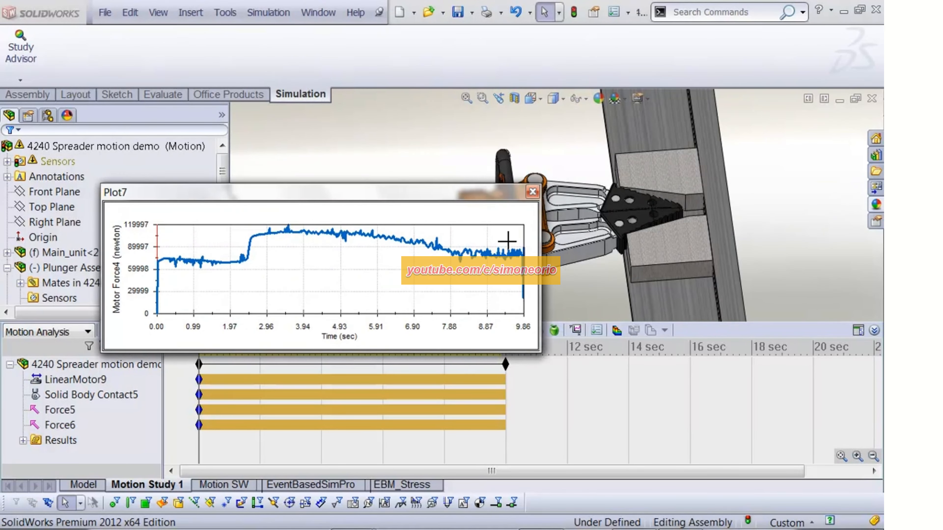
{"action": "left_click", "coordinate": [532, 192]}
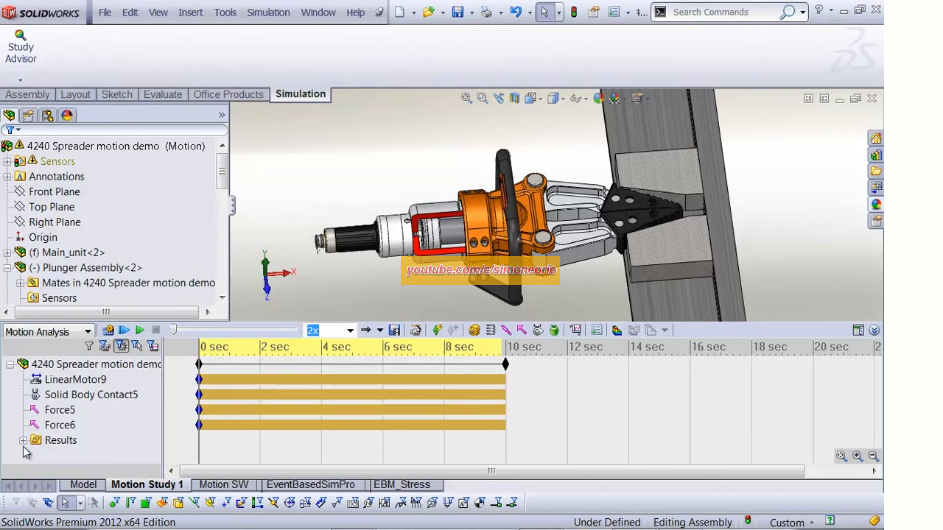
{"action": "left_click", "coordinate": [23, 440]}
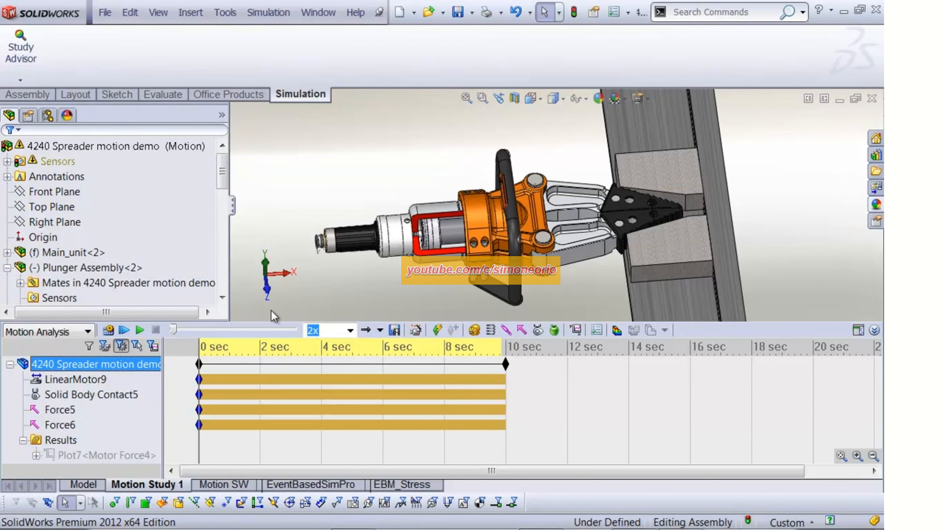
Step: Collapse the motion study timeline and select the Hinge2 mate with Main_unit from the mate list of Arm<1>
{"action": "left_click", "coordinate": [875, 330]}
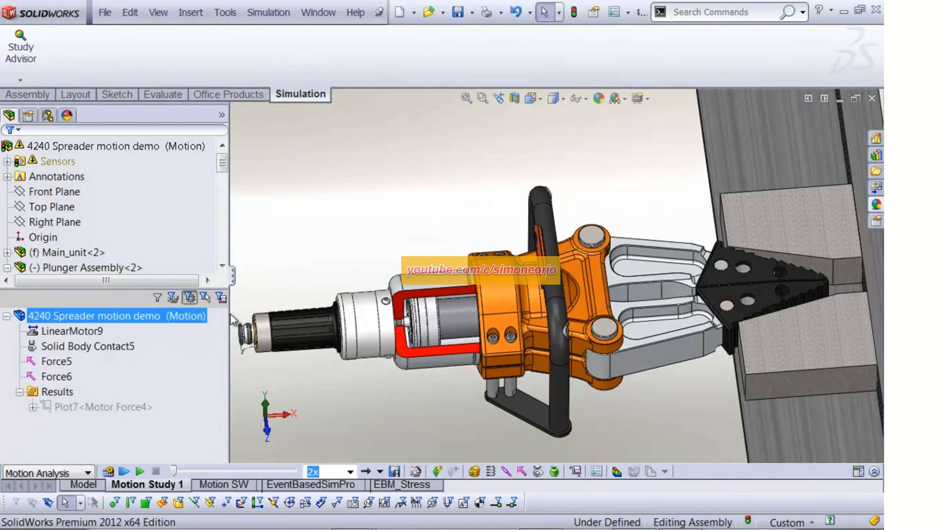
{"action": "scroll", "coordinate": [452, 187], "scroll_direction": "up", "scroll_amount": 2}
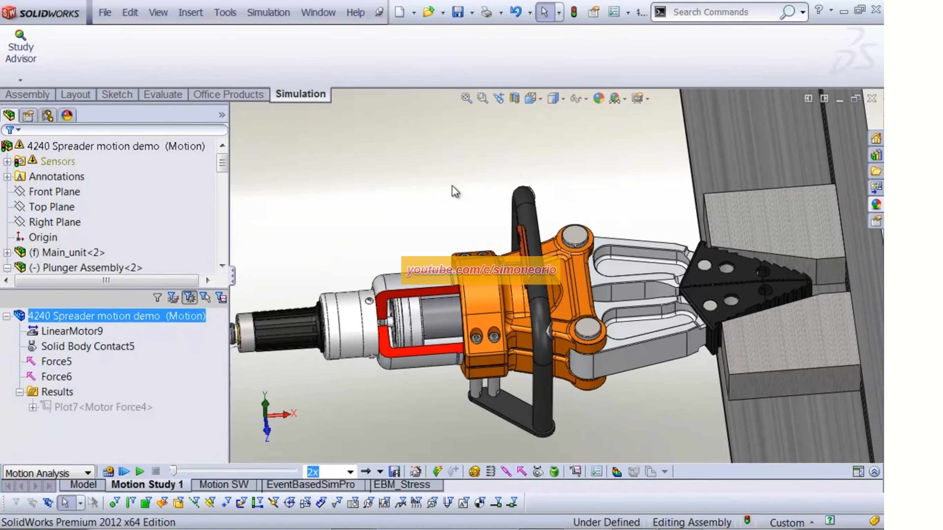
{"action": "middle_click_drag", "start_coordinate": [470, 225], "coordinate": [374, 178], "text": "ctrl"}
{"action": "left_click", "coordinate": [543, 221]}
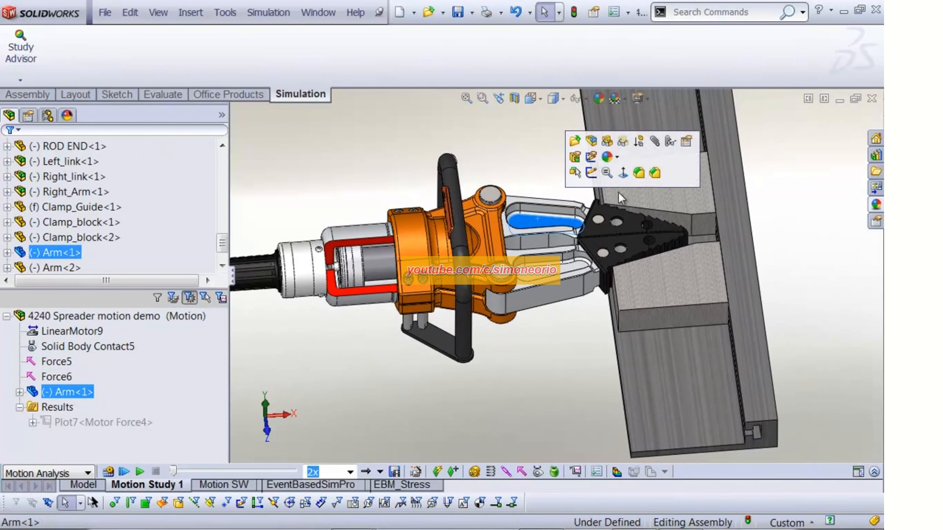
{"action": "left_click", "coordinate": [666, 145]}
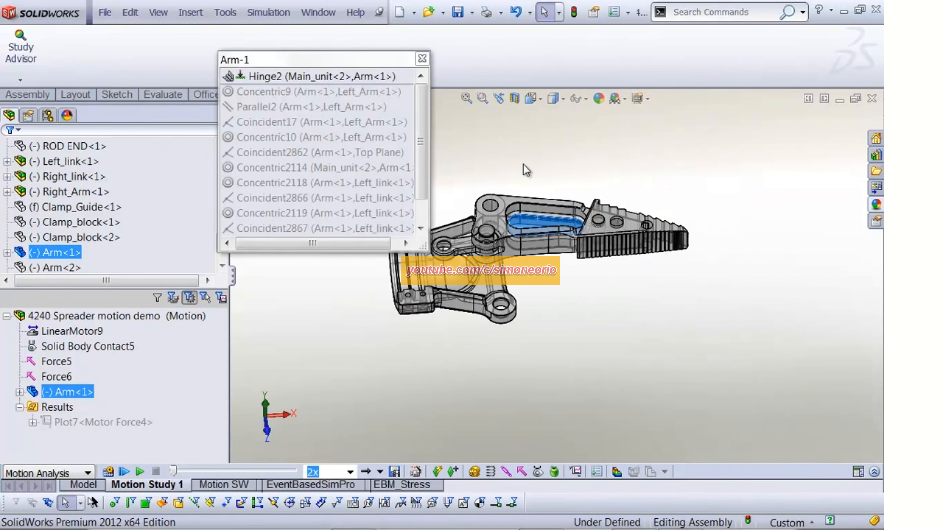
{"action": "left_click", "coordinate": [303, 79]}
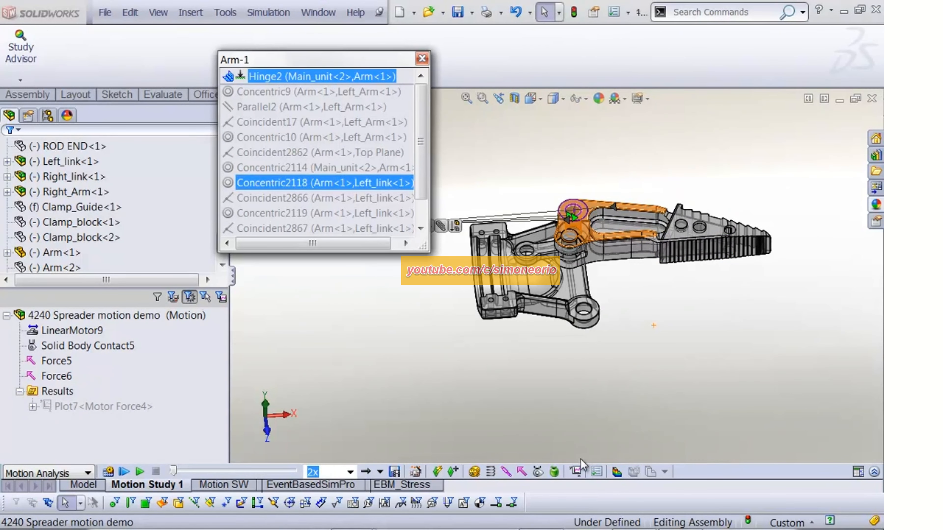
Step: Plot the Hinge2 mate's result as Forces, Reaction Force, Magnitude in a new plot versus time
{"action": "left_click", "coordinate": [576, 472]}
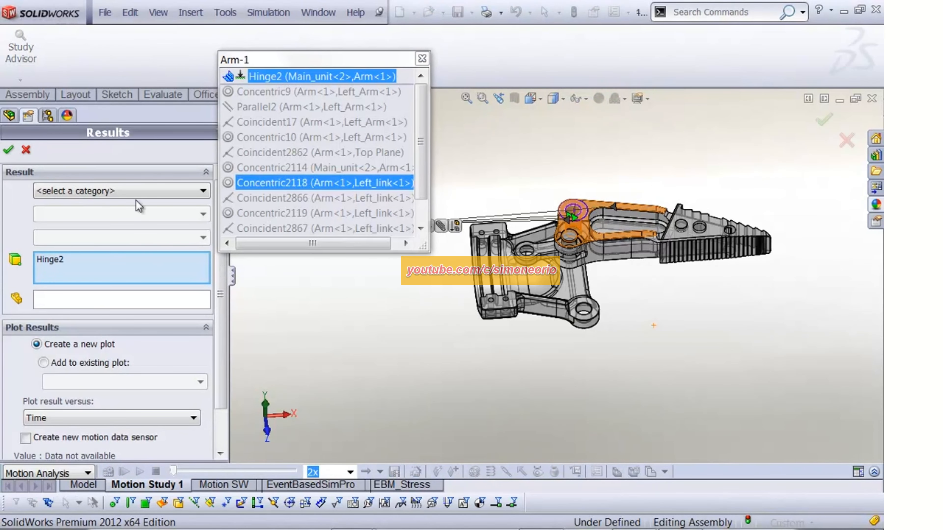
{"action": "left_click", "coordinate": [138, 191]}
{"action": "left_click", "coordinate": [48, 227]}
{"action": "left_click", "coordinate": [78, 214]}
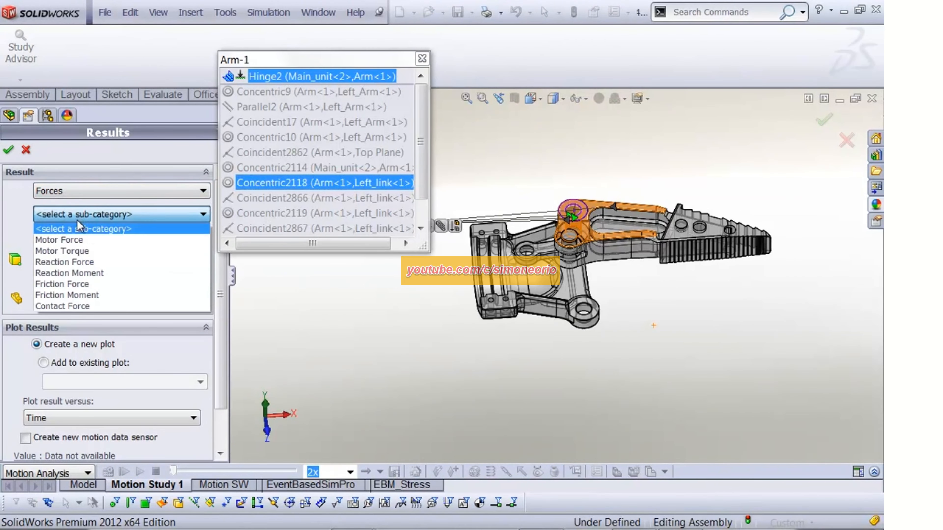
{"action": "left_click", "coordinate": [75, 264]}
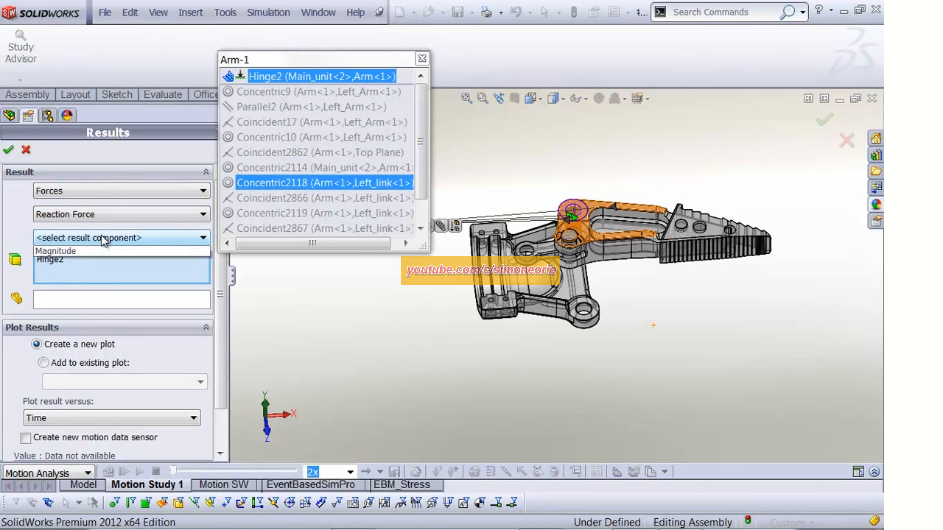
{"action": "left_click", "coordinate": [78, 237]}
{"action": "left_click", "coordinate": [78, 297]}
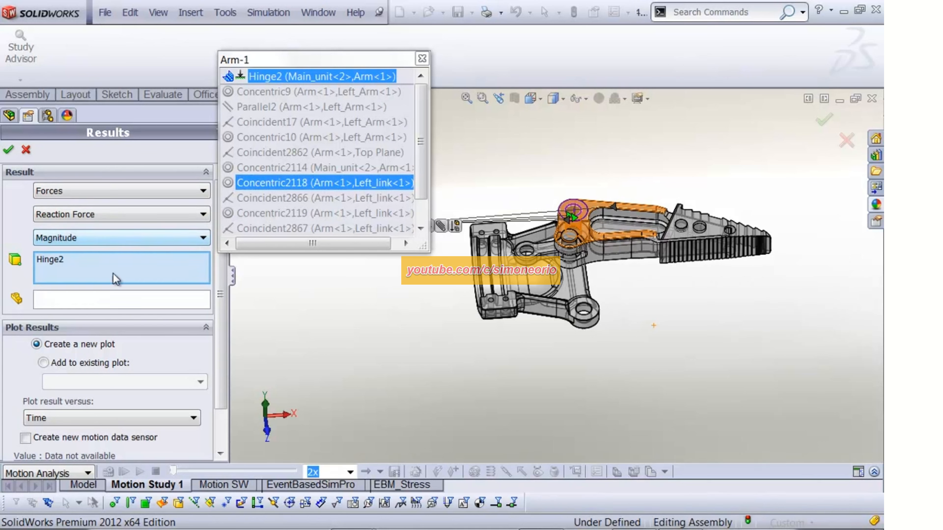
{"action": "left_click", "coordinate": [70, 268]}
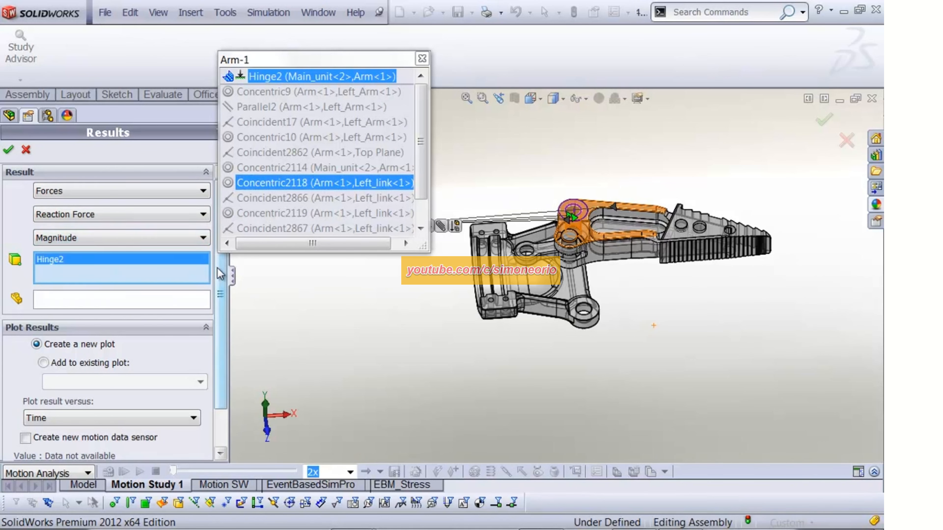
{"action": "scroll", "coordinate": [221, 323], "scroll_direction": "down", "scroll_amount": 3}
{"action": "scroll", "coordinate": [221, 324], "scroll_direction": "up", "scroll_amount": 3}
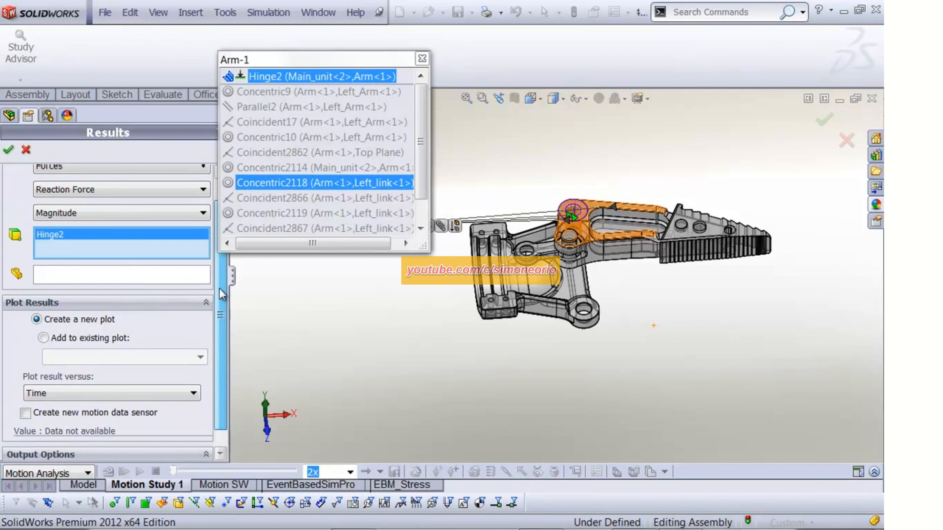
{"action": "left_click", "coordinate": [9, 152]}
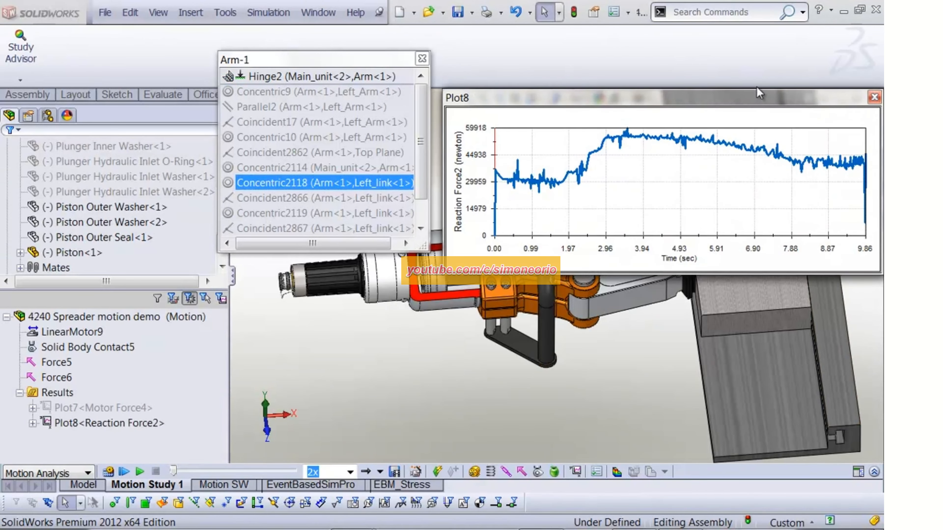
Step: Move the reaction force plot off the spreader arms to view it, and close it together with the arm's mate list
{"action": "left_click_drag", "start_coordinate": [749, 105], "coordinate": [635, 156]}
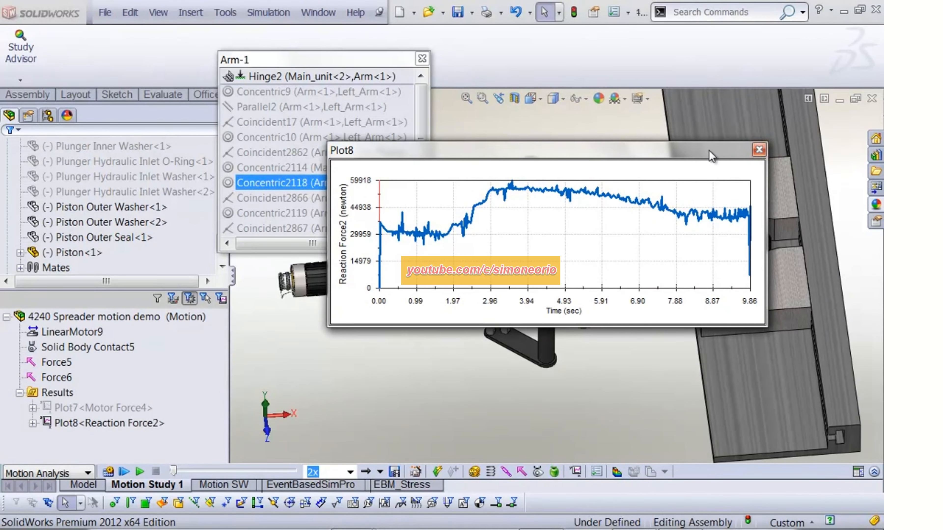
{"action": "left_click_drag", "start_coordinate": [707, 151], "coordinate": [470, 223]}
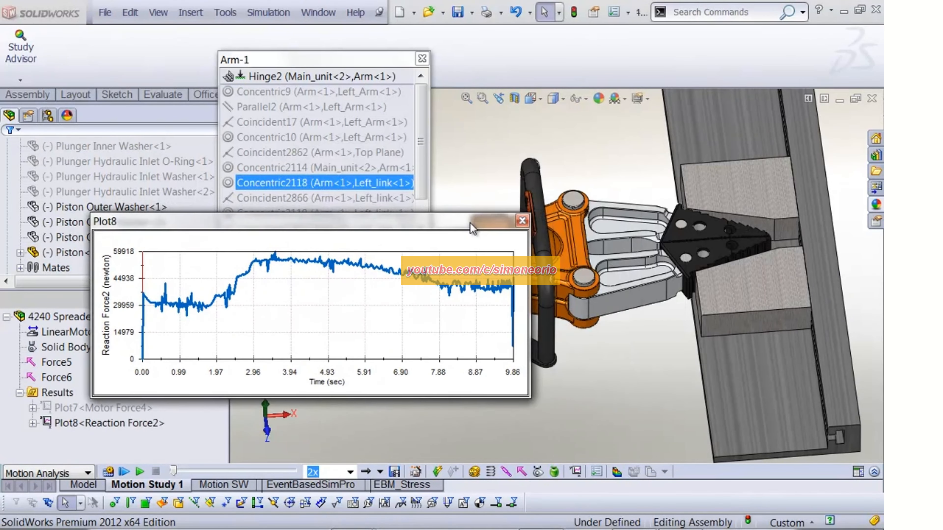
{"action": "left_click", "coordinate": [522, 220]}
{"action": "left_click", "coordinate": [401, 122]}
{"action": "left_click", "coordinate": [422, 58]}
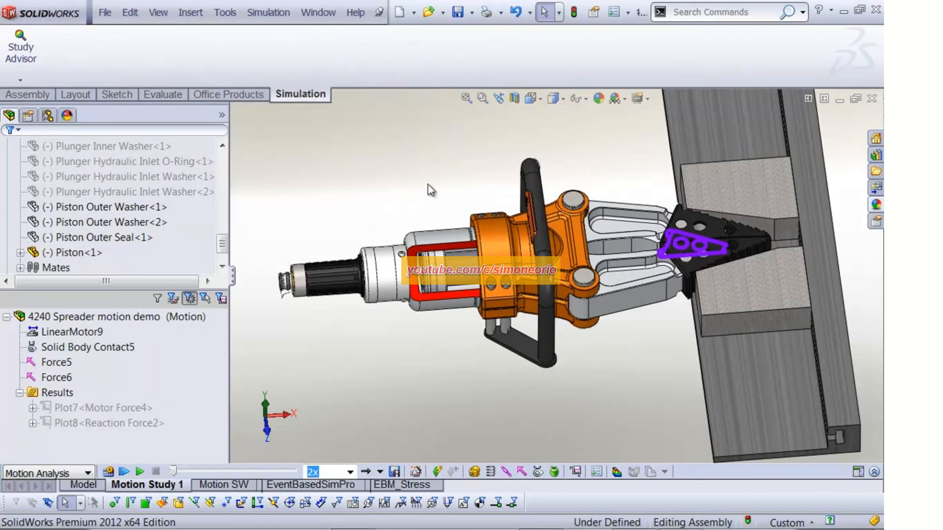
Step: Narrow the feature tree pane and expand the assembly's Sensors folder so its measurement sensors are listed
{"action": "middle_click_drag", "start_coordinate": [376, 166], "coordinate": [397, 187], "text": "ctrl"}
{"action": "scroll", "coordinate": [424, 179], "scroll_direction": "up", "scroll_amount": 1}
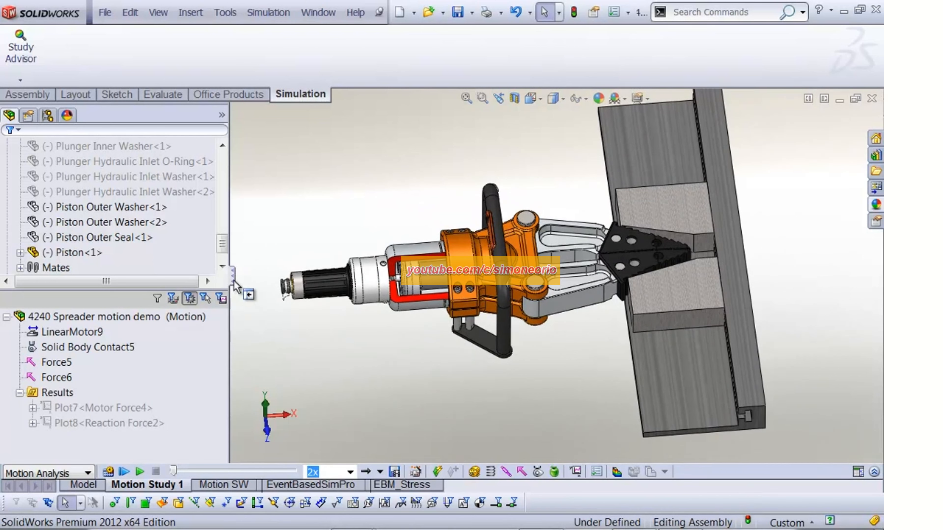
{"action": "left_click_drag", "start_coordinate": [230, 285], "coordinate": [206, 286]}
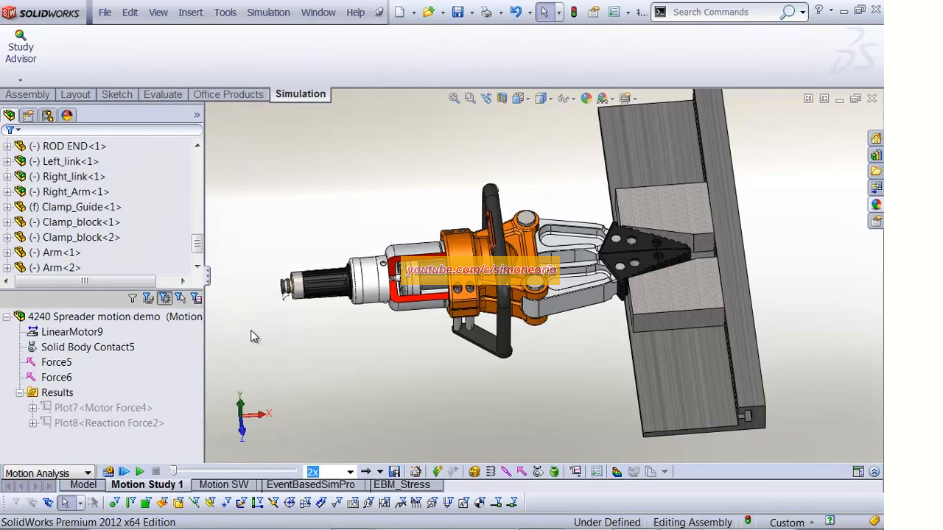
{"action": "left_click_drag", "start_coordinate": [198, 249], "coordinate": [194, 157]}
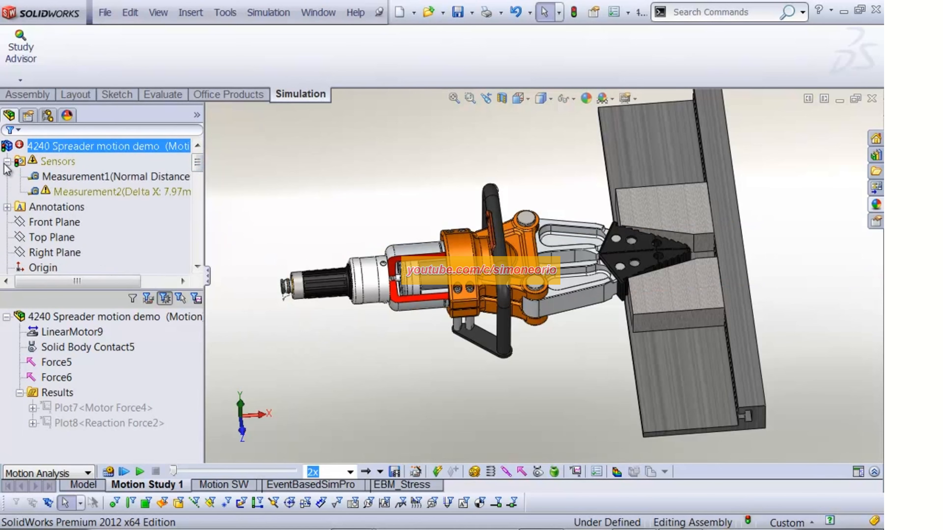
{"action": "middle_click_drag", "start_coordinate": [324, 200], "coordinate": [350, 193]}
{"action": "scroll", "coordinate": [544, 164], "scroll_direction": "down", "scroll_amount": 2}
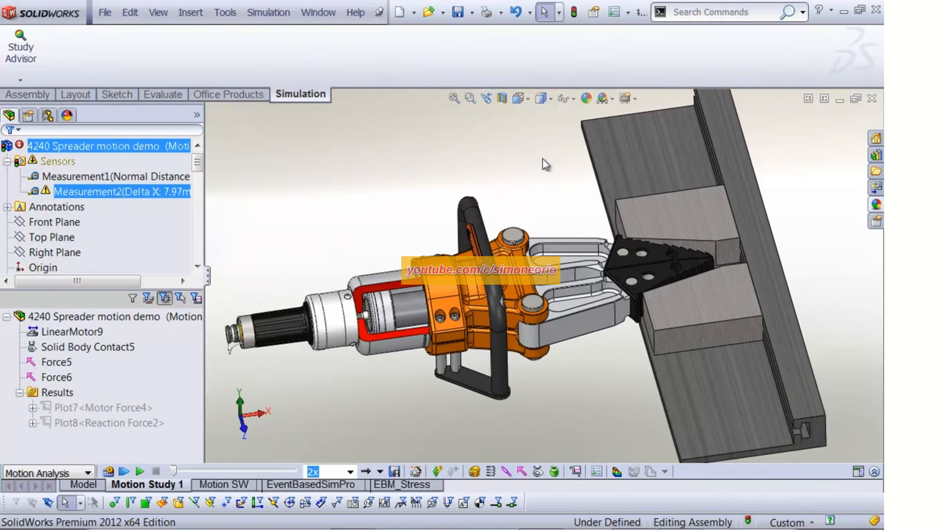
Step: Open the definition of the Measurement1 sensor, examine its normal distance and alert settings, and cancel without changes
{"action": "right_click", "coordinate": [124, 179]}
{"action": "left_click", "coordinate": [169, 208]}
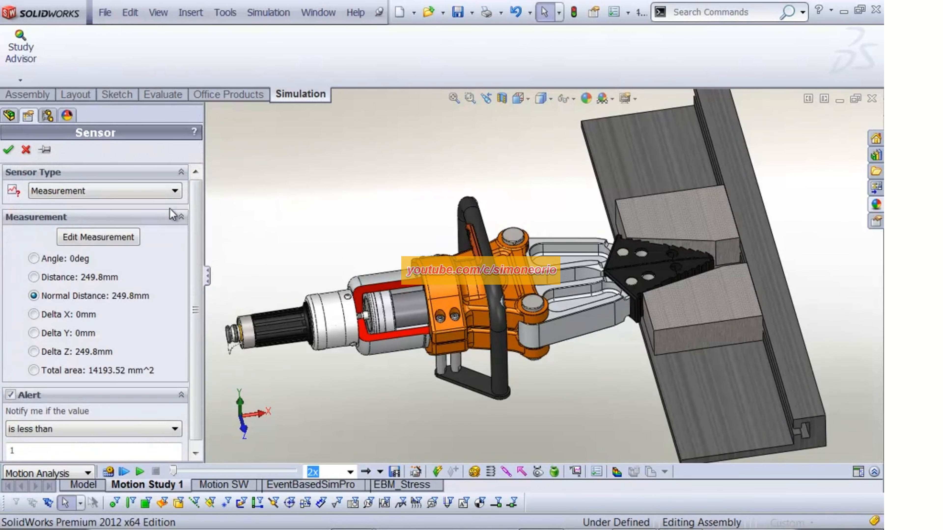
{"action": "left_click_drag", "start_coordinate": [193, 218], "coordinate": [192, 306]}
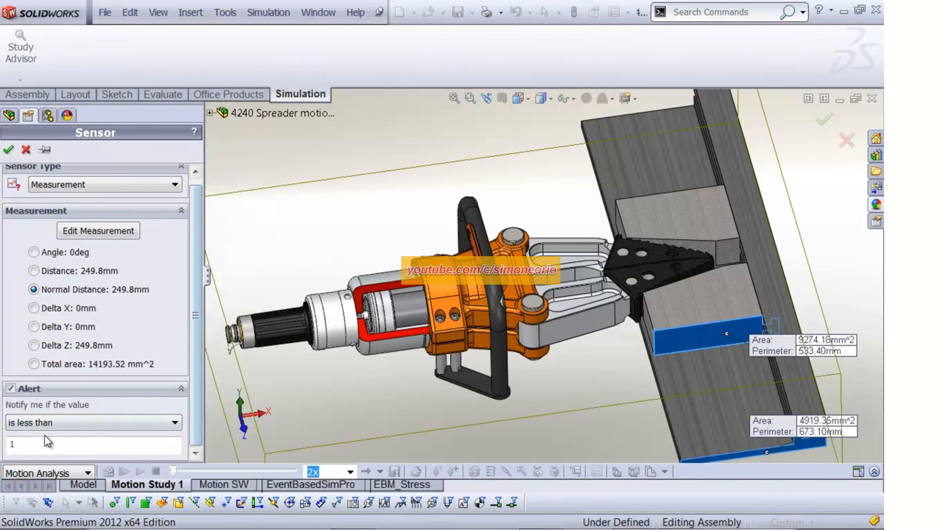
{"action": "middle_click_drag", "start_coordinate": [697, 365], "coordinate": [629, 317], "text": "ctrl"}
{"action": "scroll", "coordinate": [633, 308], "scroll_direction": "up", "scroll_amount": 1}
{"action": "left_click", "coordinate": [26, 150]}
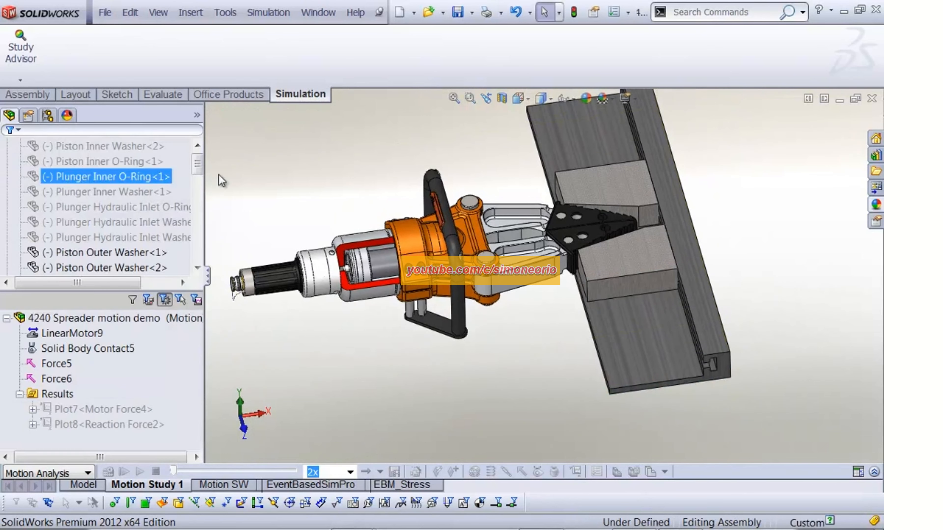
Step: Open the definition of the Measurement2 sensor, examine its Delta X faces and alert settings, and close it
{"action": "scroll", "coordinate": [196, 172], "scroll_direction": "up", "scroll_amount": 3}
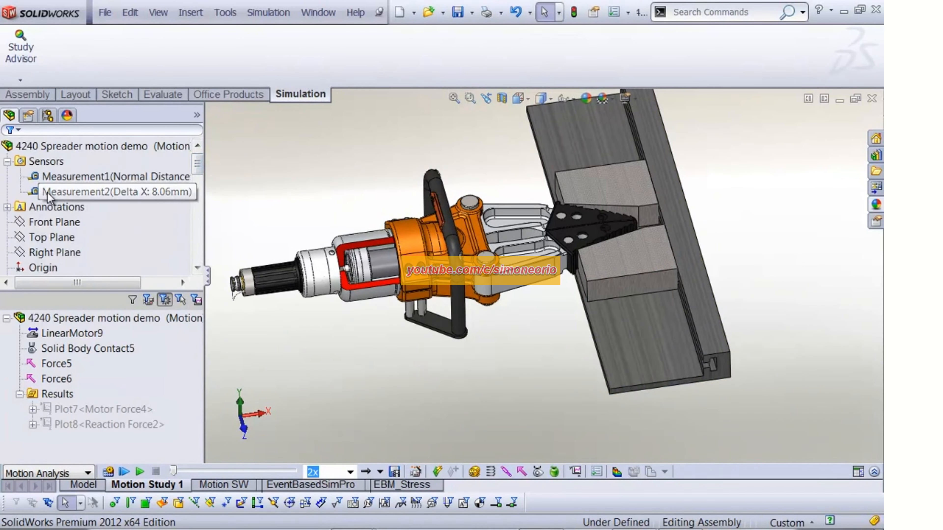
{"action": "right_click", "coordinate": [118, 192]}
{"action": "left_click", "coordinate": [147, 221]}
{"action": "scroll", "coordinate": [395, 265], "scroll_direction": "down", "scroll_amount": 5}
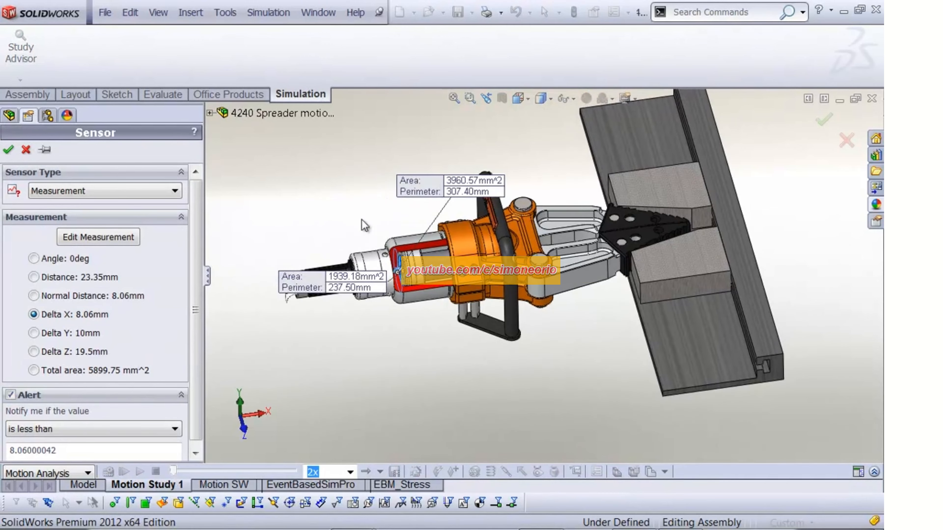
{"action": "middle_click_drag", "start_coordinate": [414, 202], "coordinate": [399, 226], "text": "ctrl"}
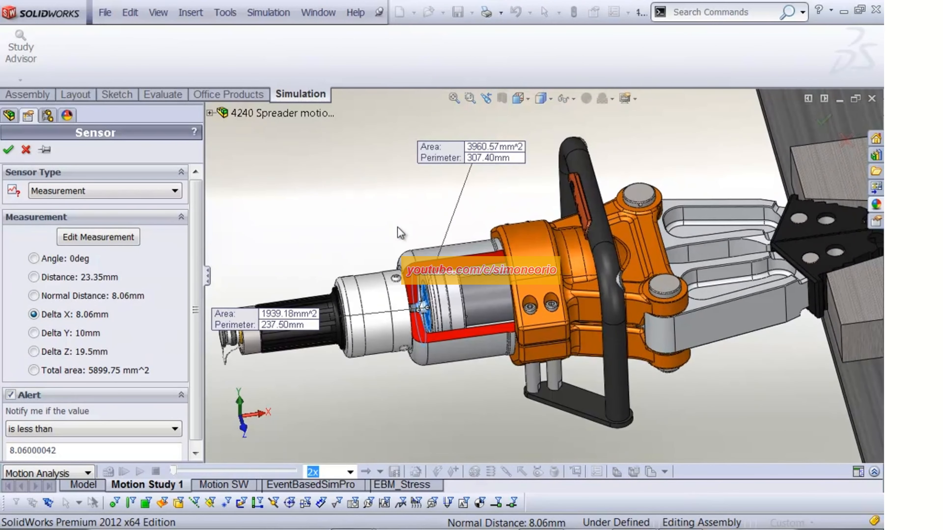
{"action": "left_click", "coordinate": [8, 149]}
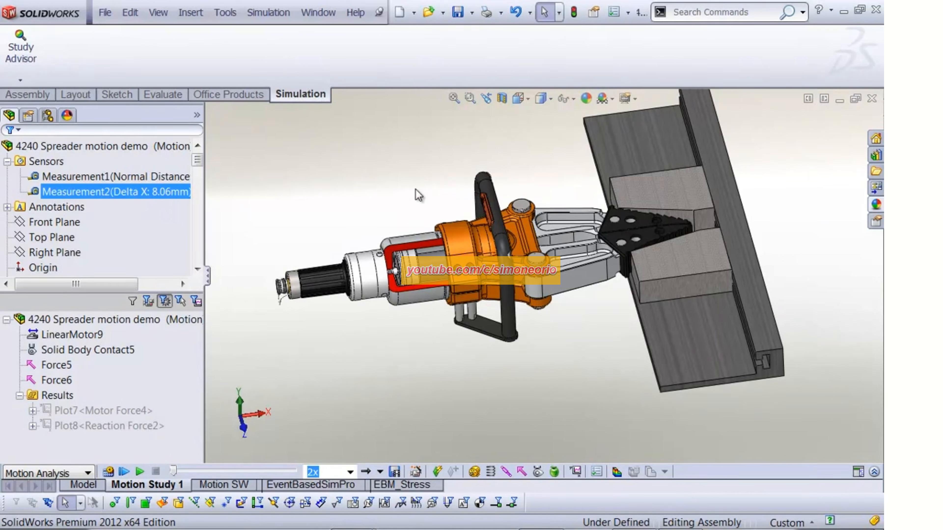
Step: Switch to the EventBasedSimPro study and enlarge its element tree so that all motors, forces and contacts are listed
{"action": "middle_click_drag", "start_coordinate": [410, 203], "coordinate": [370, 206], "text": "ctrl"}
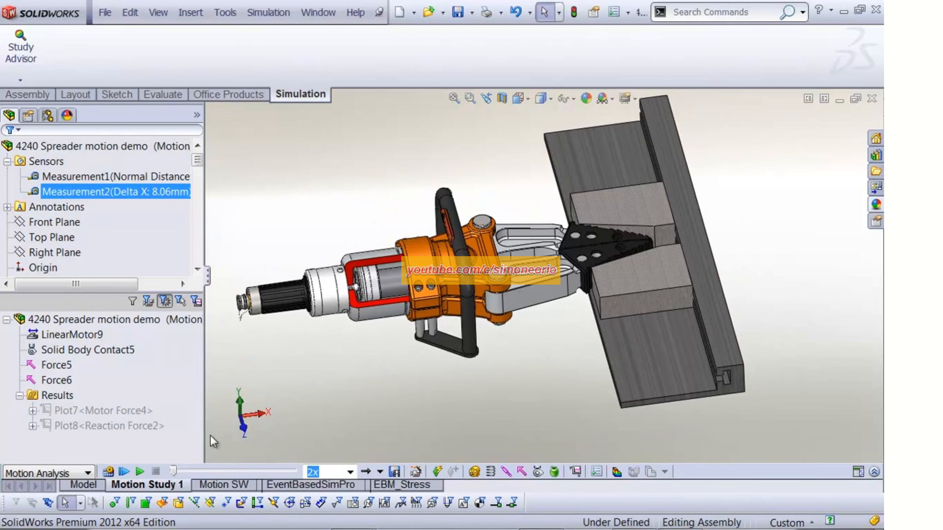
{"action": "left_click", "coordinate": [339, 485]}
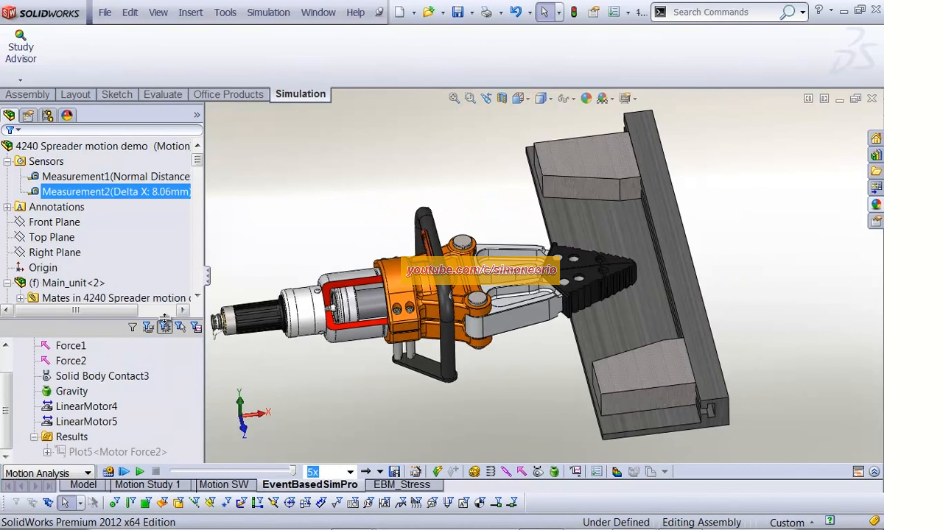
{"action": "left_click_drag", "start_coordinate": [165, 319], "coordinate": [166, 160]}
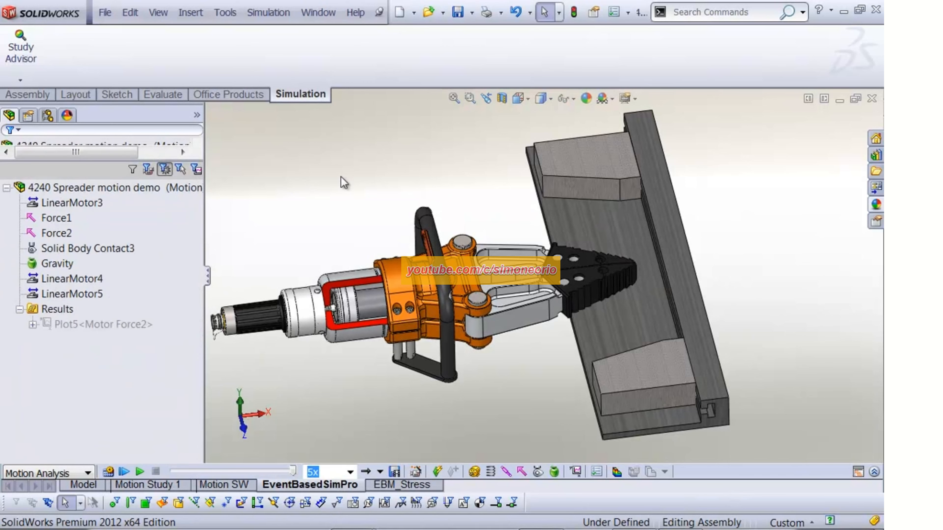
Step: Expand the event-based motion view and enlarge it so that all tasks, triggers and actions are listed
{"action": "mouse_move", "coordinate": [347, 188]}
{"action": "middle_mouse_down", "text": "ctrl"}
{"action": "mouse_move", "coordinate": [358, 181]}
{"action": "mouse_move", "coordinate": [368, 234]}
{"action": "mouse_move", "coordinate": [368, 187]}
{"action": "mouse_move", "coordinate": [361, 198]}
{"action": "middle_mouse_up", "text": "ctrl"}
{"action": "key", "text": "Escape"}
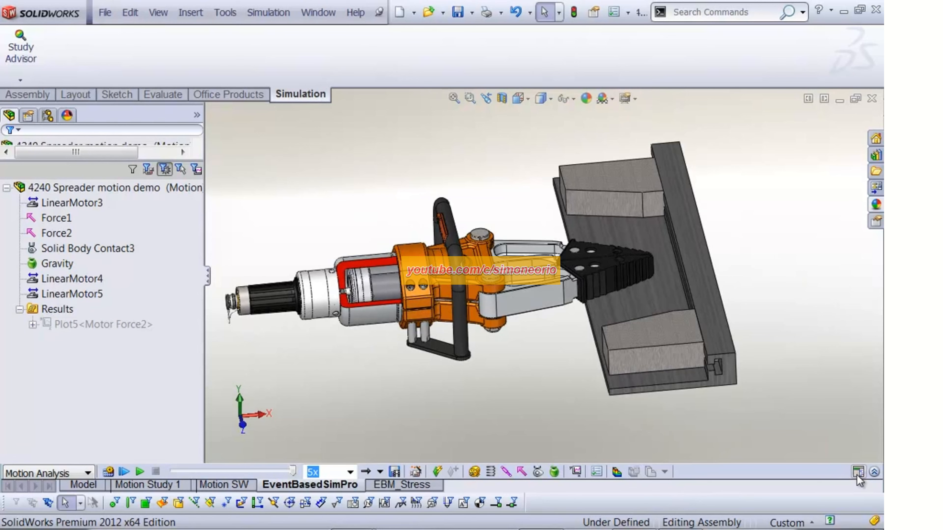
{"action": "left_click", "coordinate": [874, 472]}
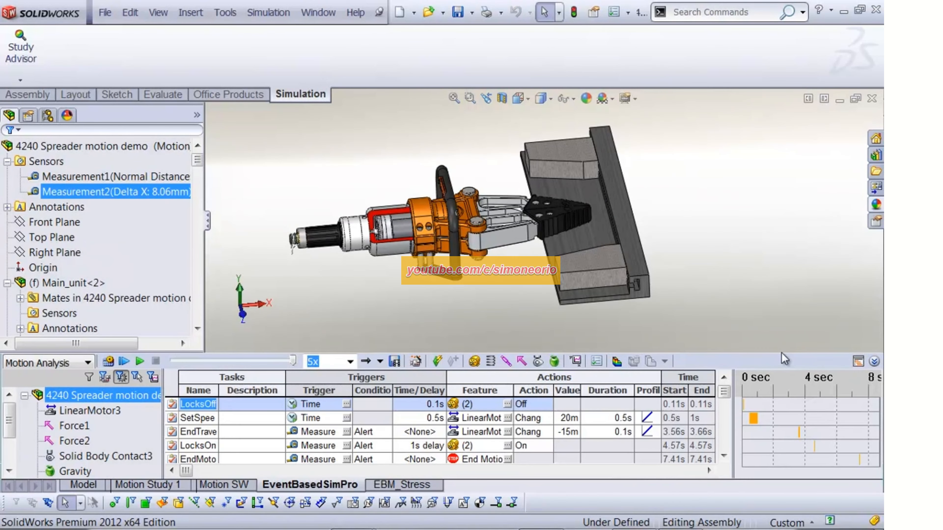
{"action": "left_click_drag", "start_coordinate": [782, 353], "coordinate": [782, 307]}
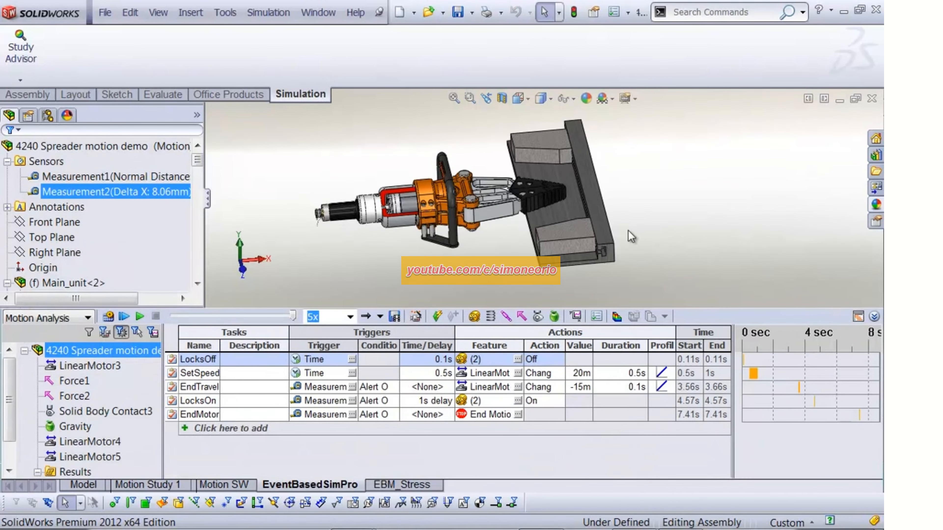
Step: Widen the motion study tree and highlight LinearMotor4 and LinearMotor5 to examine where they act on the blocks
{"action": "middle_click_drag", "start_coordinate": [638, 219], "coordinate": [649, 215], "text": "ctrl"}
{"action": "key", "text": "Escape"}
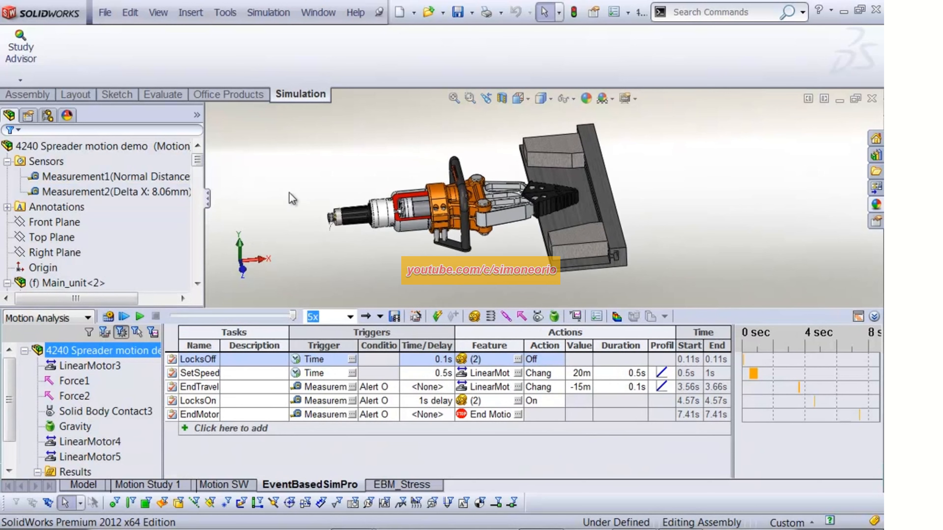
{"action": "middle_click_drag", "start_coordinate": [288, 186], "coordinate": [241, 238]}
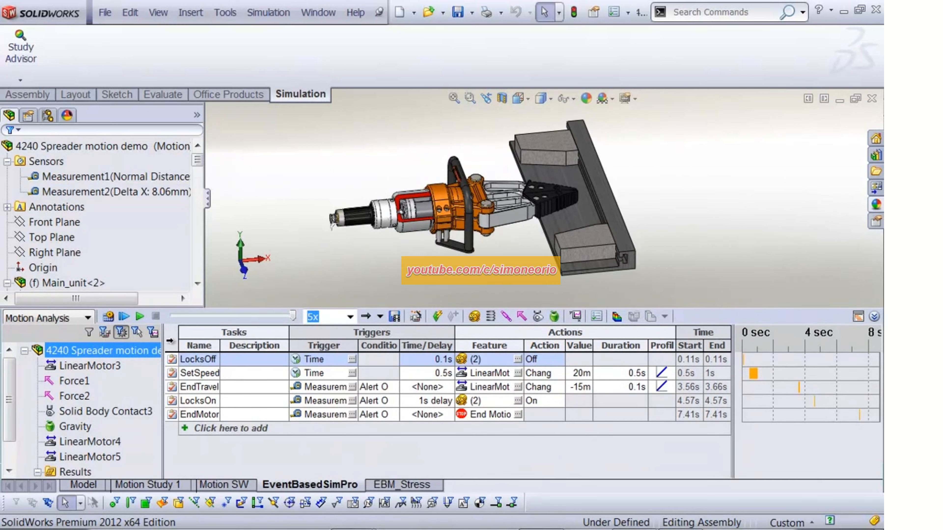
{"action": "left_click_drag", "start_coordinate": [163, 343], "coordinate": [227, 343]}
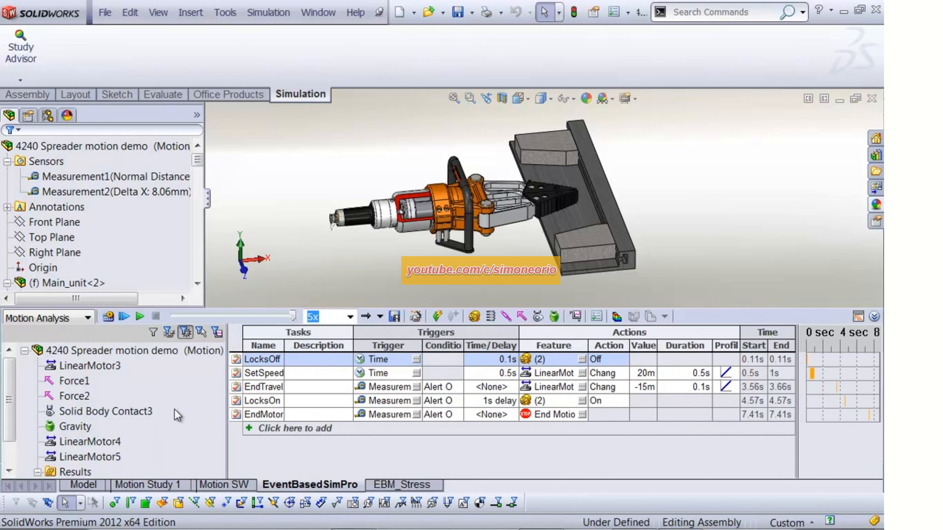
{"action": "left_click", "coordinate": [90, 442]}
{"action": "left_click", "coordinate": [118, 457], "text": "ctrl"}
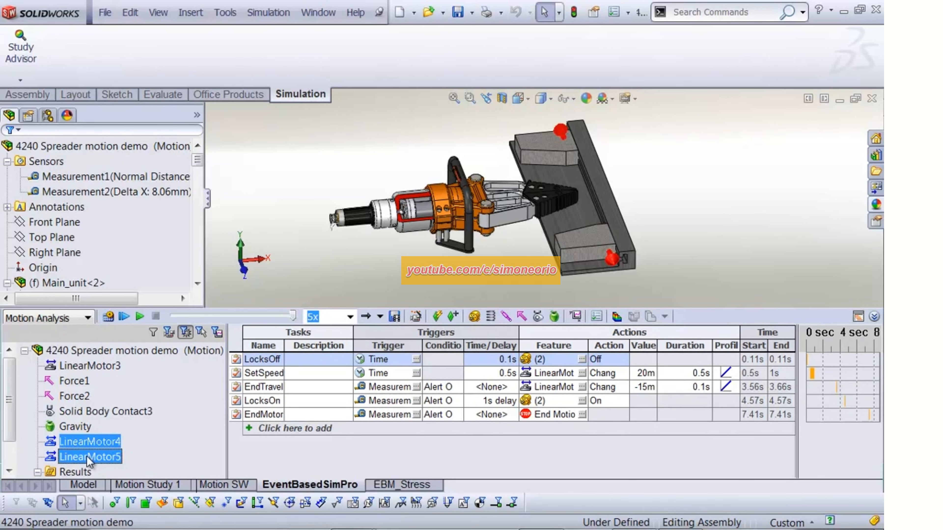
{"action": "middle_click_drag", "start_coordinate": [447, 139], "coordinate": [441, 158]}
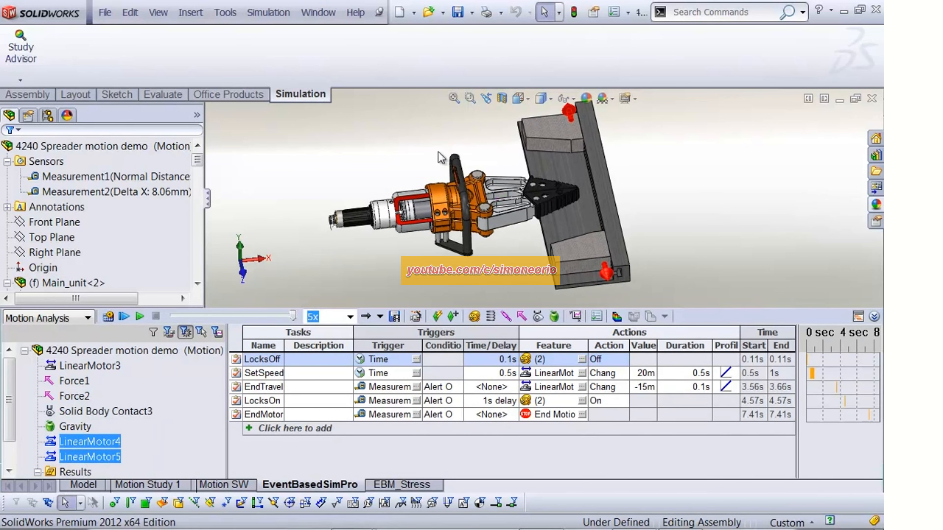
{"action": "middle_click_drag", "start_coordinate": [326, 169], "coordinate": [314, 178], "text": "ctrl"}
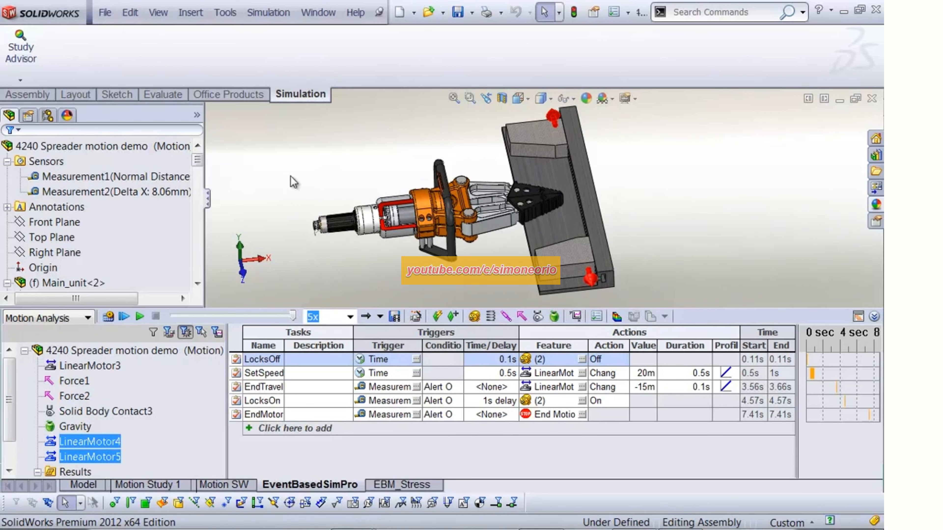
{"action": "middle_click_drag", "start_coordinate": [308, 176], "coordinate": [264, 211]}
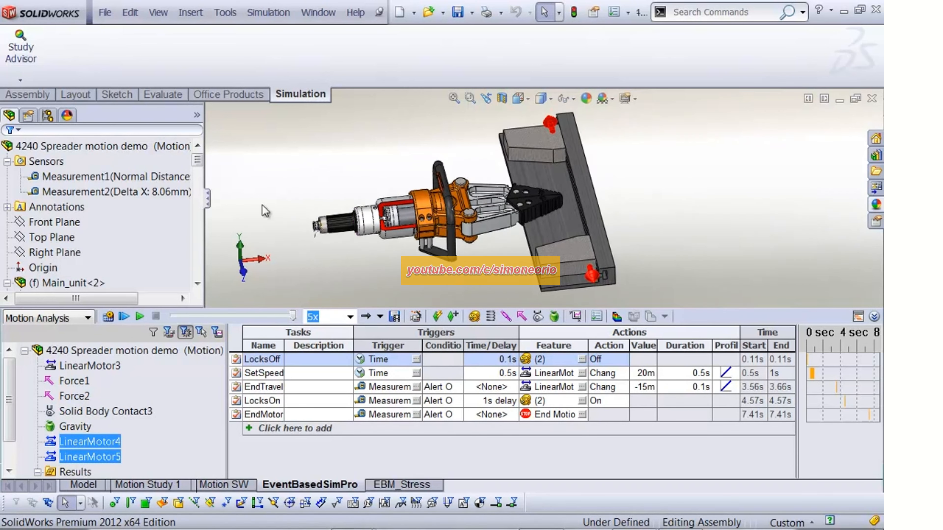
Step: Highlight LinearMotor3 and play the EventBasedSimPro motion from the start
{"action": "left_click", "coordinate": [99, 367], "text": "ctrl"}
{"action": "key", "text": "Return"}
{"action": "left_click", "coordinate": [124, 317]}
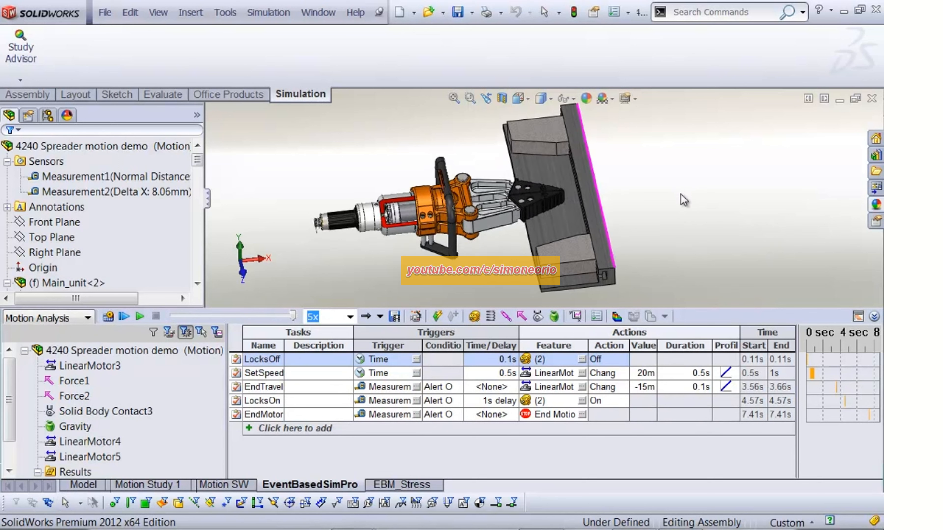
Step: Replay the motion from the start at 0.1x and 0.5x speed, and return the timeline to the beginning
{"action": "left_click", "coordinate": [350, 317]}
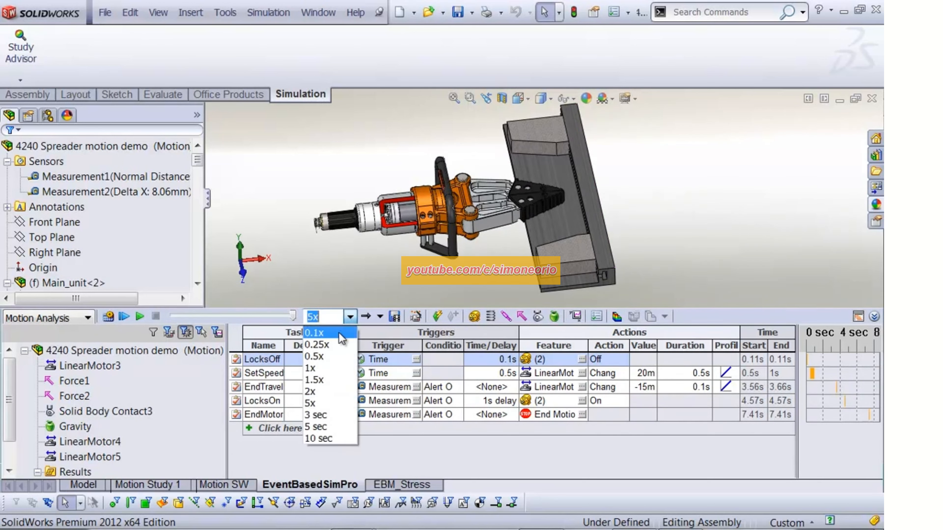
{"action": "left_click", "coordinate": [313, 332]}
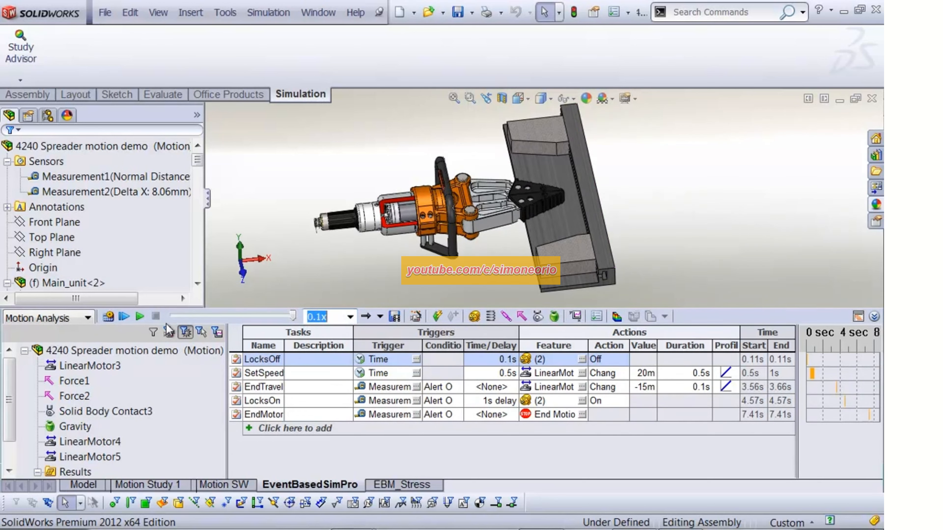
{"action": "left_click", "coordinate": [124, 317]}
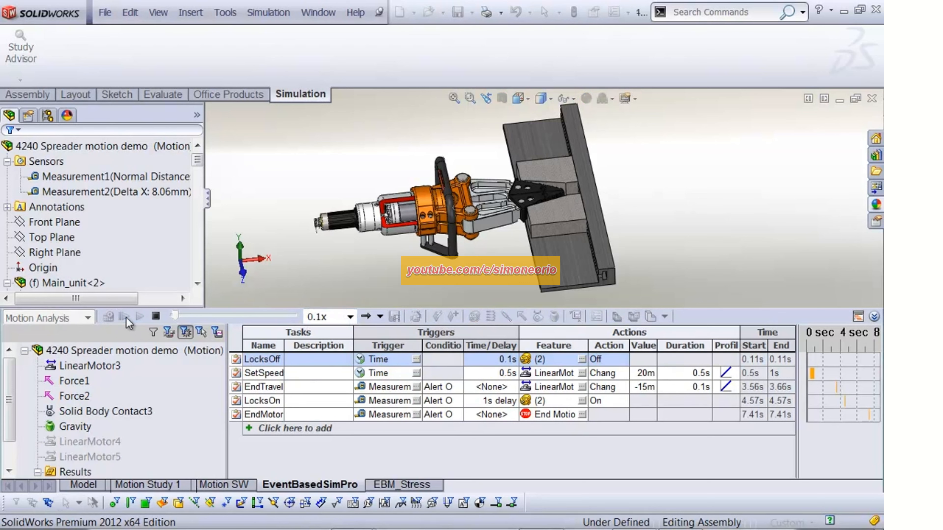
{"action": "left_click", "coordinate": [350, 317]}
{"action": "left_click", "coordinate": [328, 359]}
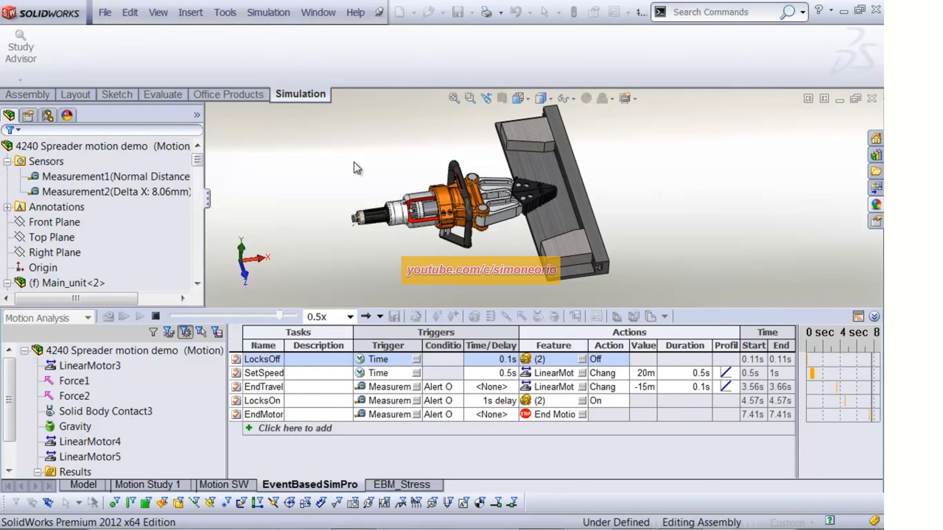
{"action": "middle_click_drag", "start_coordinate": [363, 169], "coordinate": [346, 175], "text": "ctrl"}
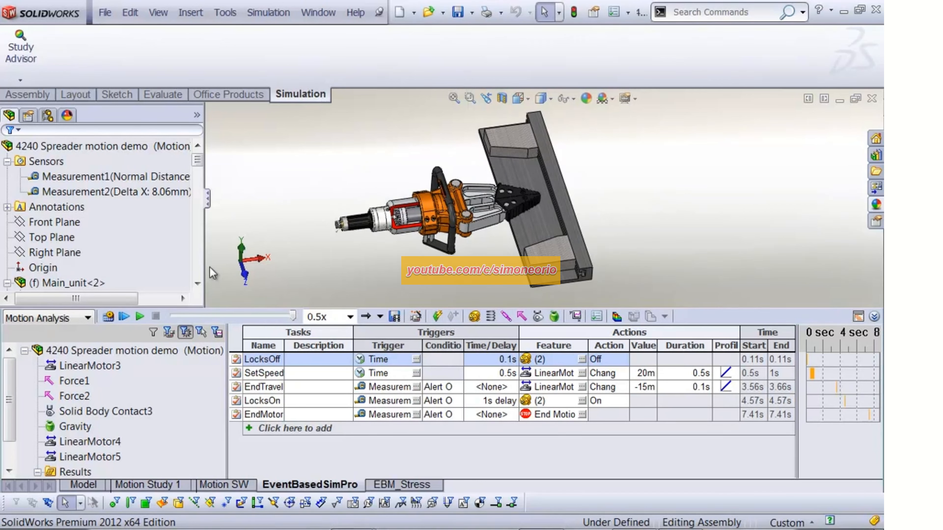
{"action": "left_click_drag", "start_coordinate": [295, 320], "coordinate": [177, 319]}
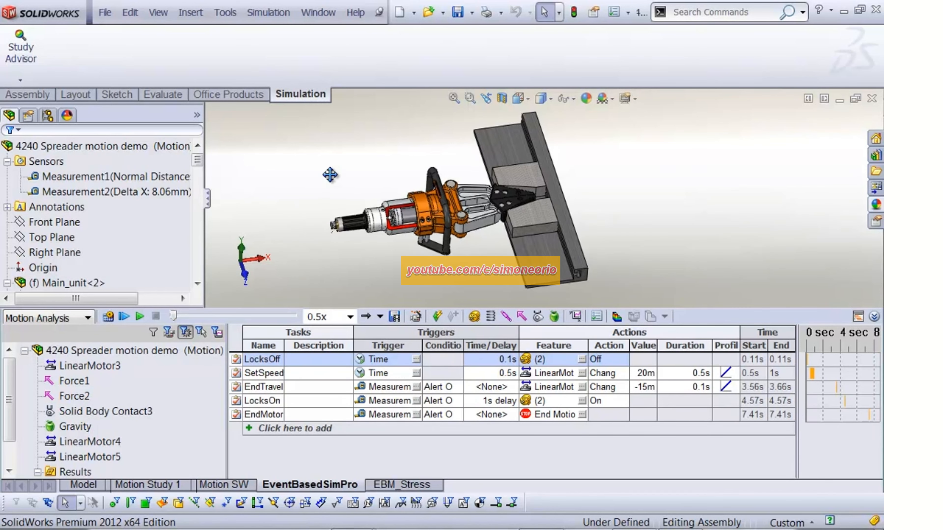
Step: Change the EndMotor task's action from ending the analysis to stopping LinearMotor5
{"action": "left_click", "coordinate": [581, 414]}
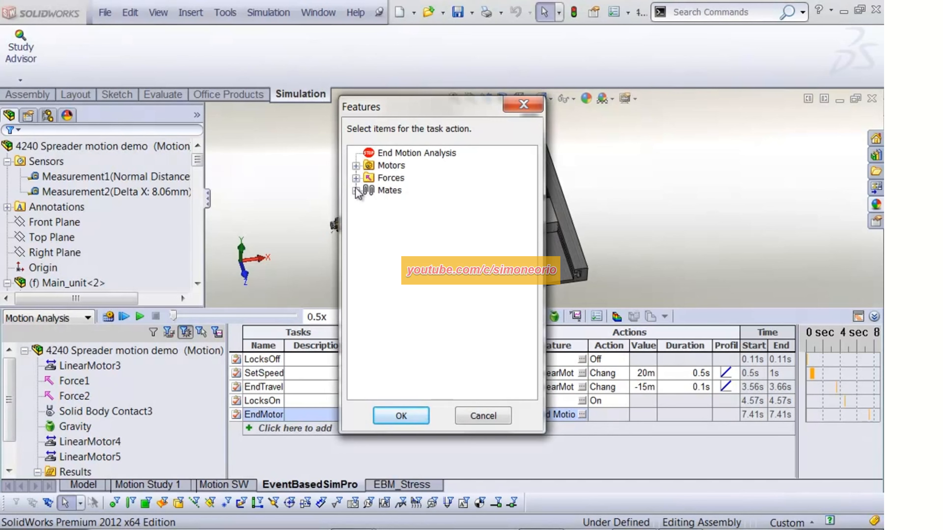
{"action": "left_click", "coordinate": [355, 166]}
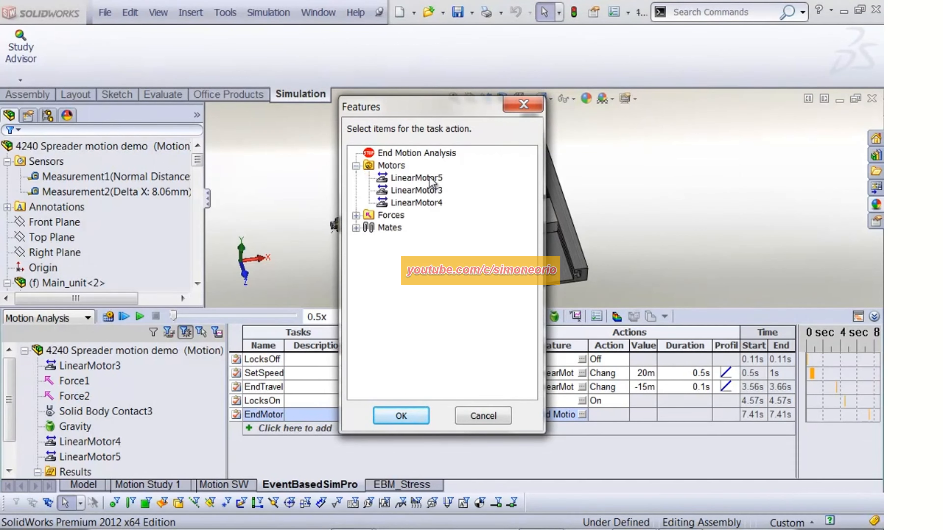
{"action": "left_click", "coordinate": [416, 178]}
{"action": "left_click", "coordinate": [400, 415]}
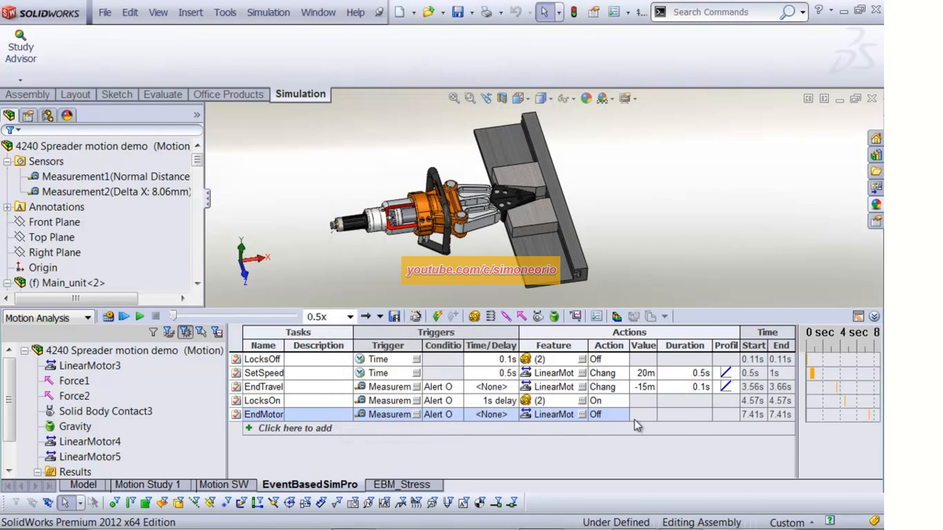
{"action": "left_click", "coordinate": [628, 418]}
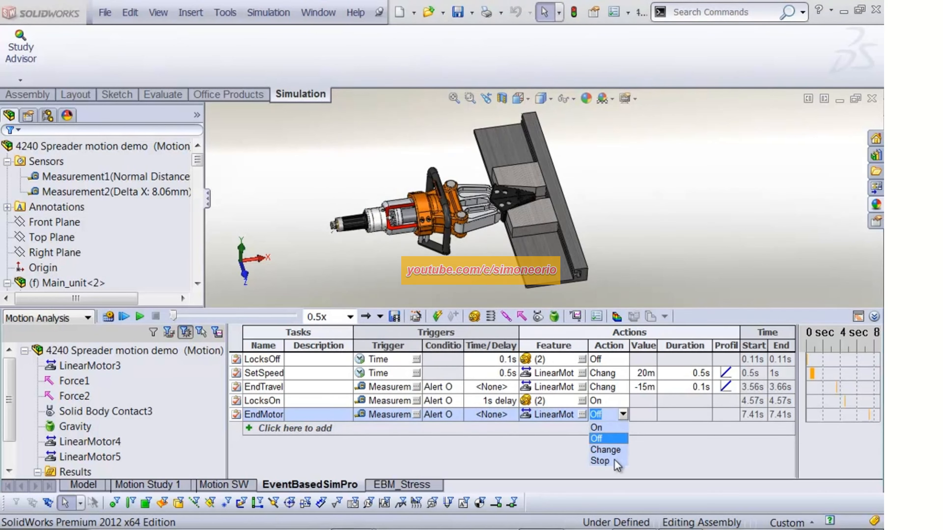
{"action": "left_click", "coordinate": [601, 461]}
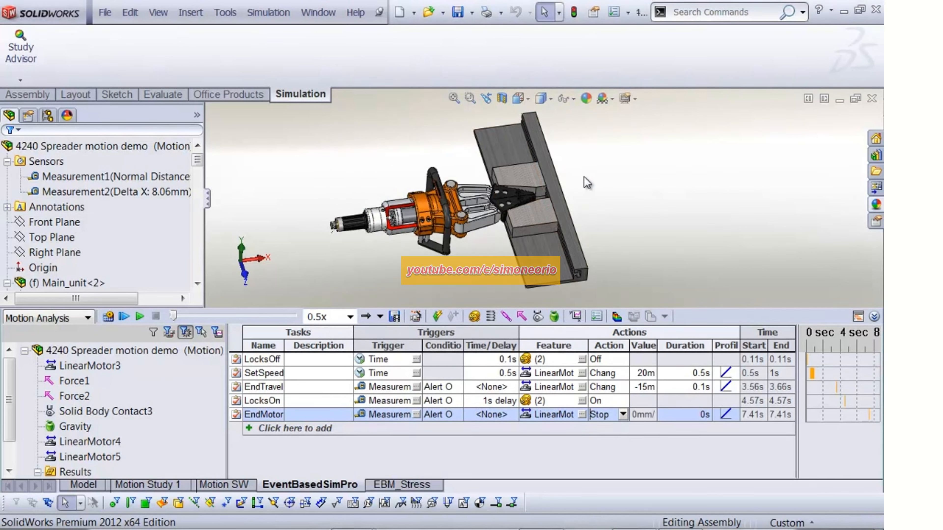
Step: Add a new task named RElease to the event list and trigger it with the Measurement2 sensor
{"action": "middle_click_drag", "start_coordinate": [585, 177], "coordinate": [606, 160], "text": "ctrl"}
{"action": "scroll", "coordinate": [594, 177], "scroll_direction": "down", "scroll_amount": 1}
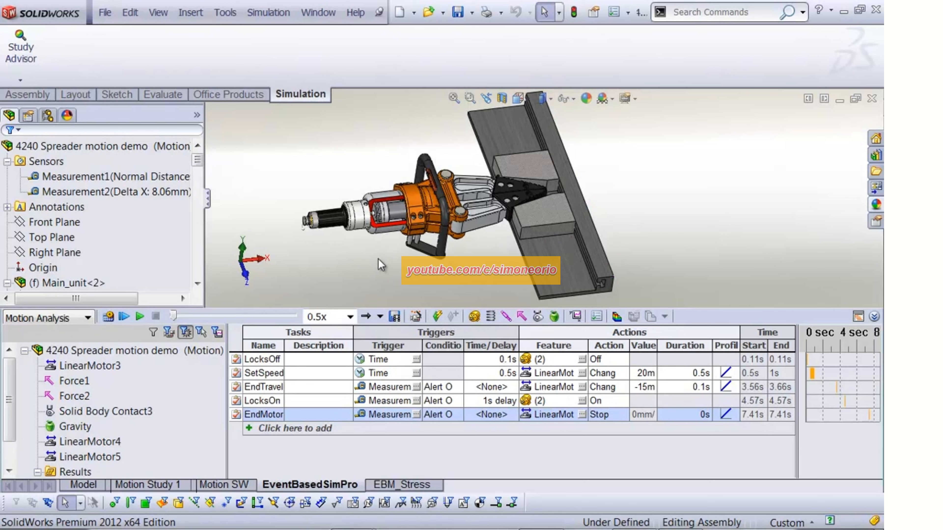
{"action": "middle_click_drag", "start_coordinate": [380, 265], "coordinate": [371, 259]}
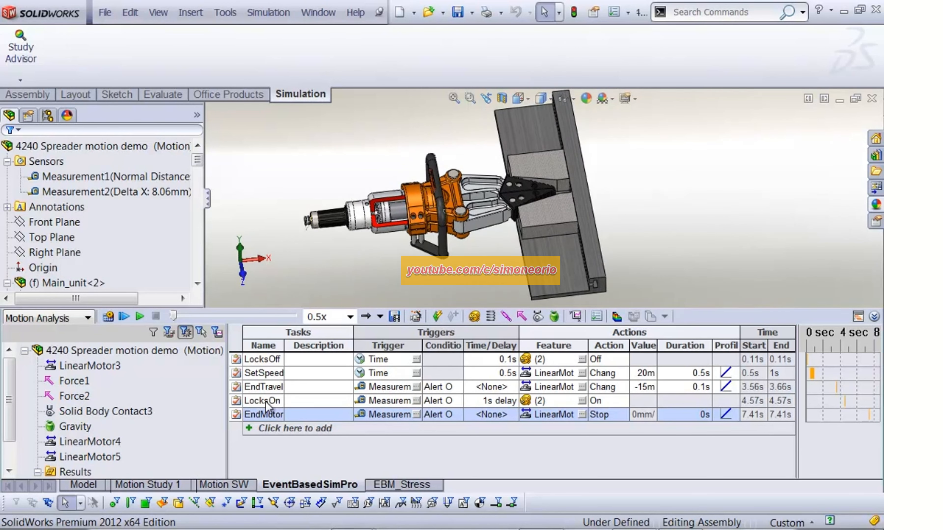
{"action": "left_click", "coordinate": [246, 428]}
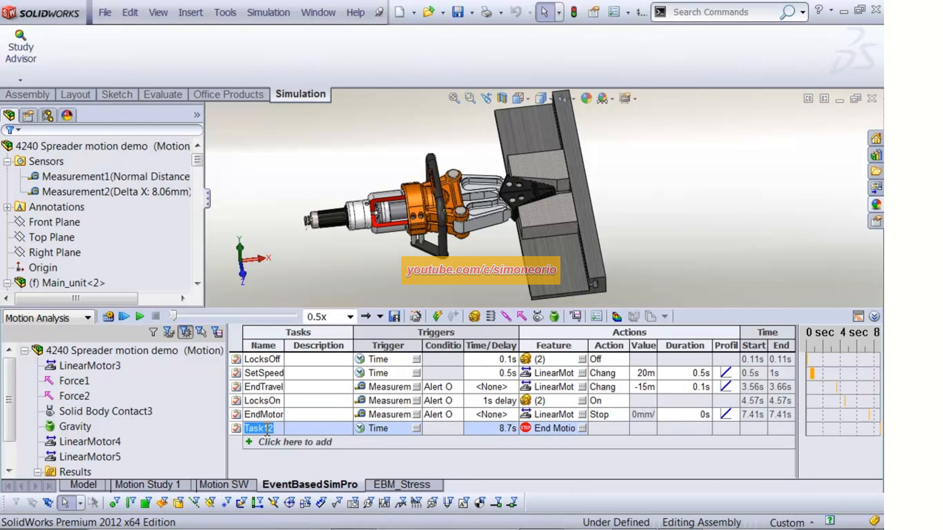
{"action": "type", "text": "REleaseA"}
{"action": "key", "text": "BackSpace"}
{"action": "key", "text": "BackSpace"}
{"action": "key", "text": "BackSpace"}
{"action": "left_click", "coordinate": [416, 428]}
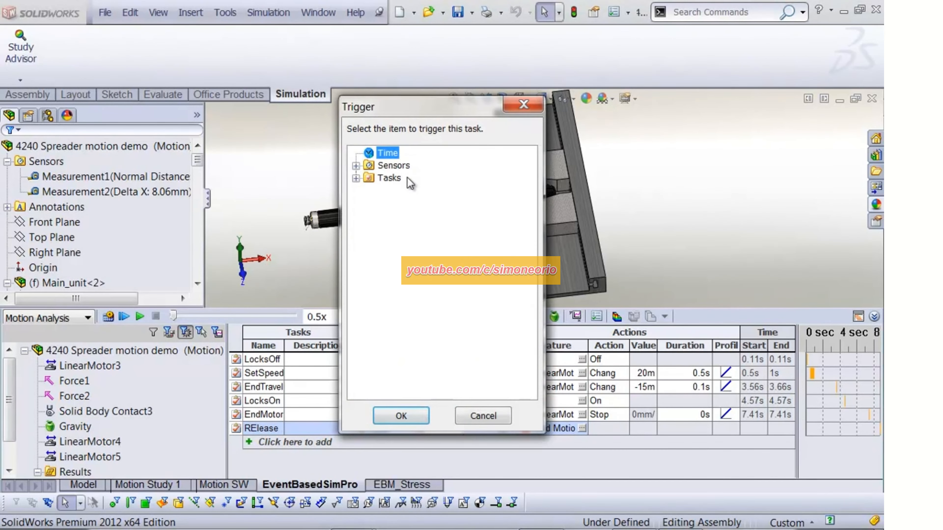
{"action": "left_click", "coordinate": [355, 165]}
{"action": "left_click", "coordinate": [420, 191]}
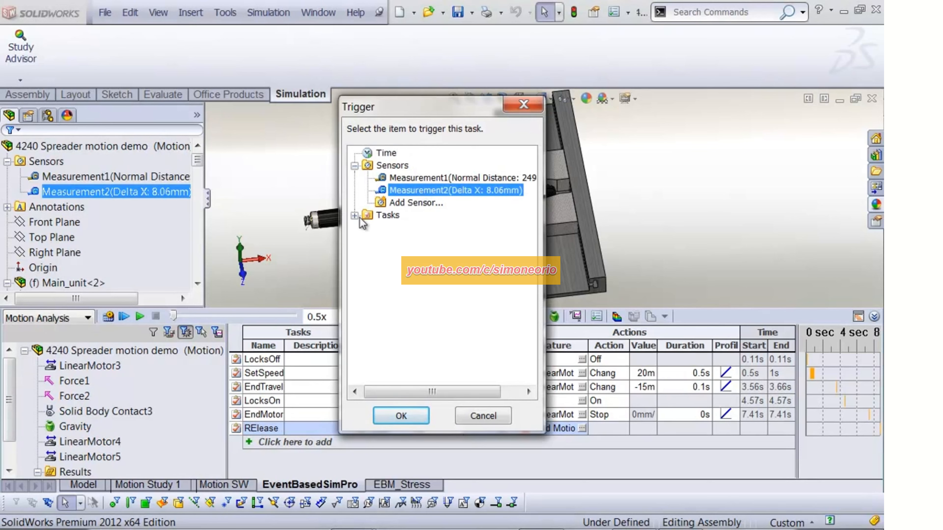
{"action": "left_click", "coordinate": [401, 415]}
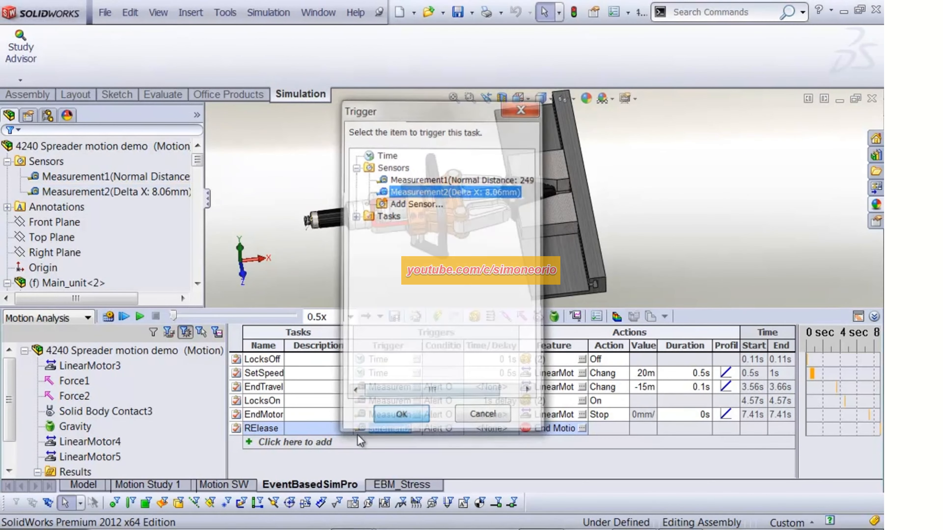
Step: Set the RElease task's action to switch off the Lock2 mate between Right_Arm and Arm<2>
{"action": "left_click", "coordinate": [584, 428]}
{"action": "left_click", "coordinate": [581, 429]}
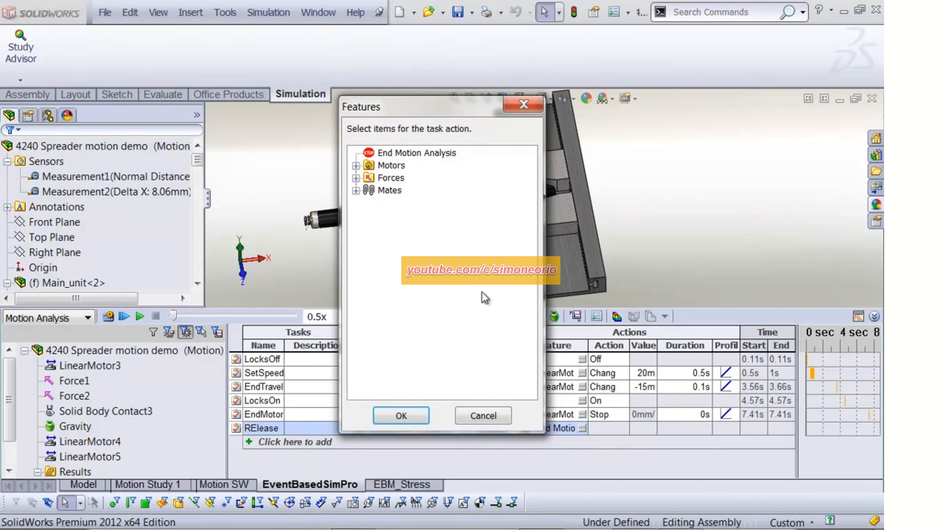
{"action": "left_click", "coordinate": [355, 189]}
{"action": "scroll", "coordinate": [537, 383], "scroll_direction": "down", "scroll_amount": 10}
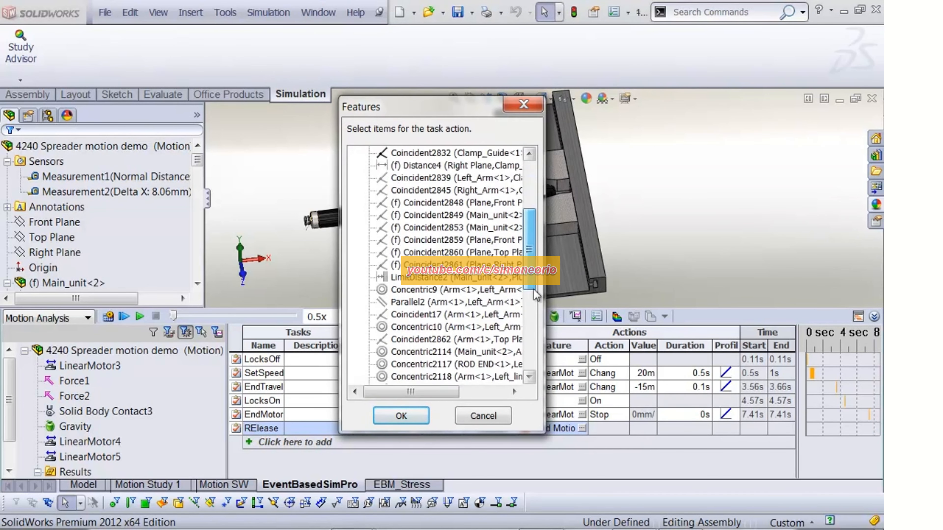
{"action": "left_click", "coordinate": [415, 315]}
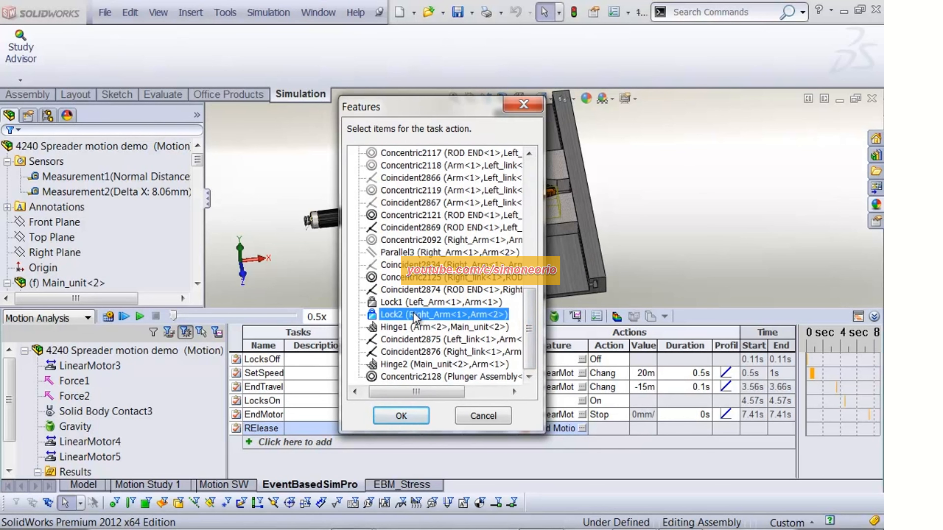
{"action": "left_click", "coordinate": [399, 416]}
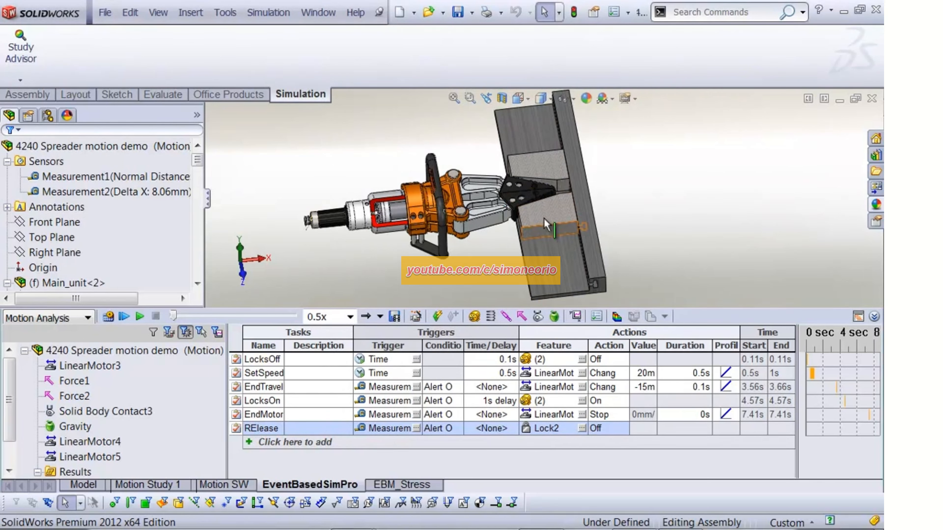
Step: Reorient the view of the spreader and recalculate the event-based motion study
{"action": "middle_click_drag", "start_coordinate": [654, 238], "coordinate": [587, 197]}
{"action": "scroll", "coordinate": [581, 192], "scroll_direction": "down", "scroll_amount": 3}
{"action": "middle_click_drag", "start_coordinate": [646, 196], "coordinate": [755, 185], "text": "ctrl"}
{"action": "scroll", "coordinate": [793, 183], "scroll_direction": "up", "scroll_amount": 1}
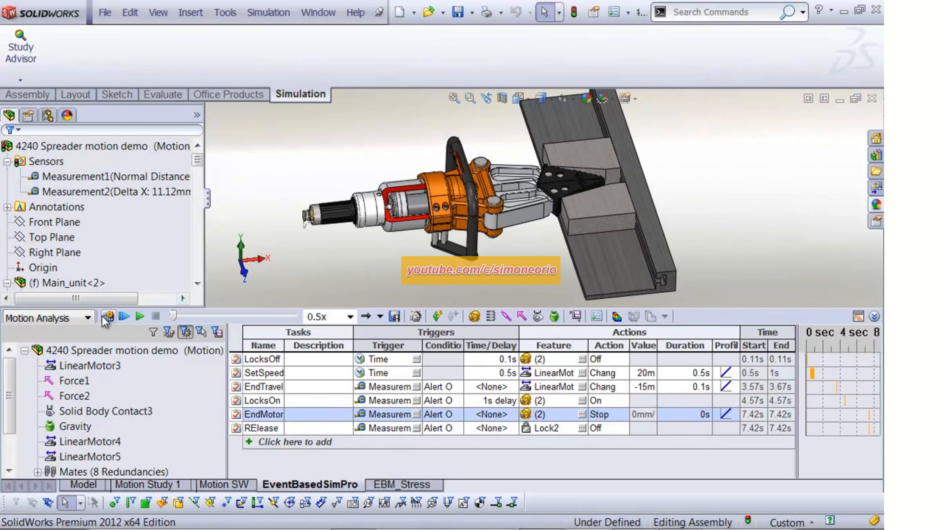
{"action": "left_click", "coordinate": [108, 317]}
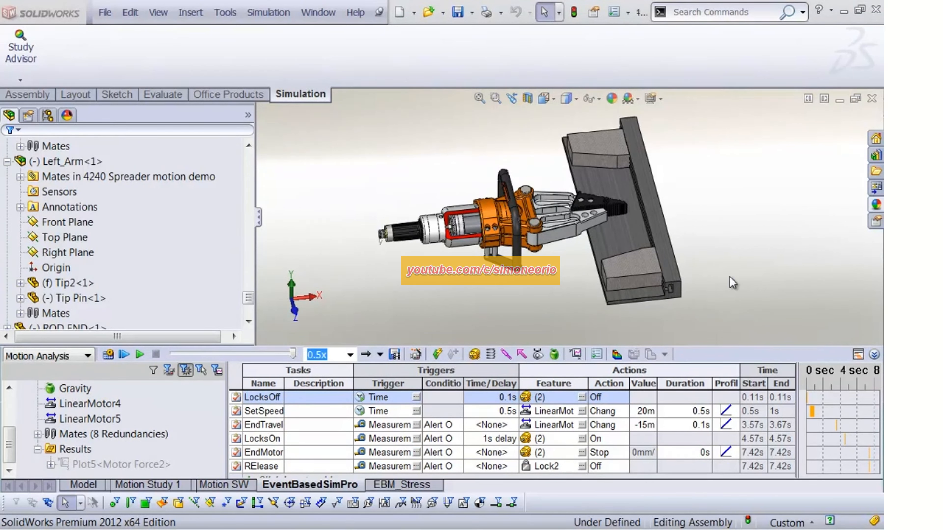
Step: Try setting up a stress simulation for Arm<1> over the time range from 1 to 5 seconds
{"action": "left_click", "coordinate": [618, 355]}
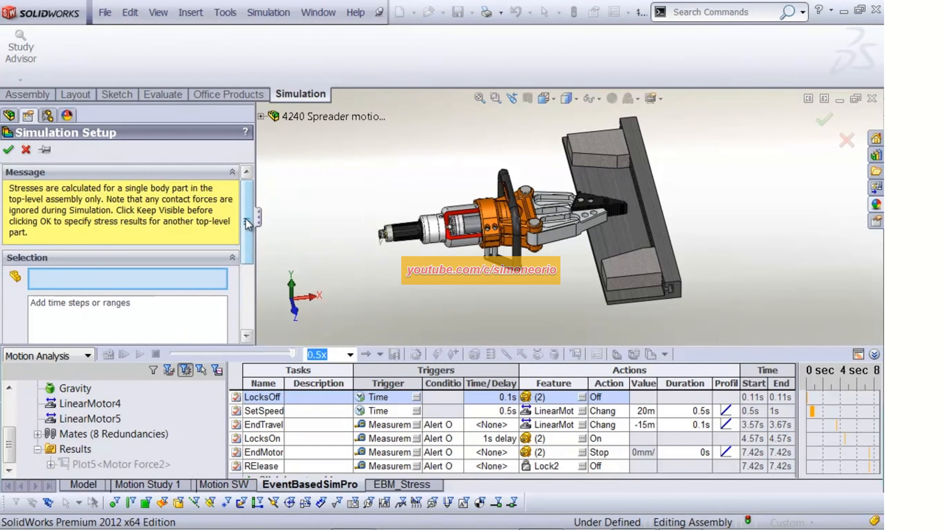
{"action": "left_click_drag", "start_coordinate": [245, 218], "coordinate": [247, 255]}
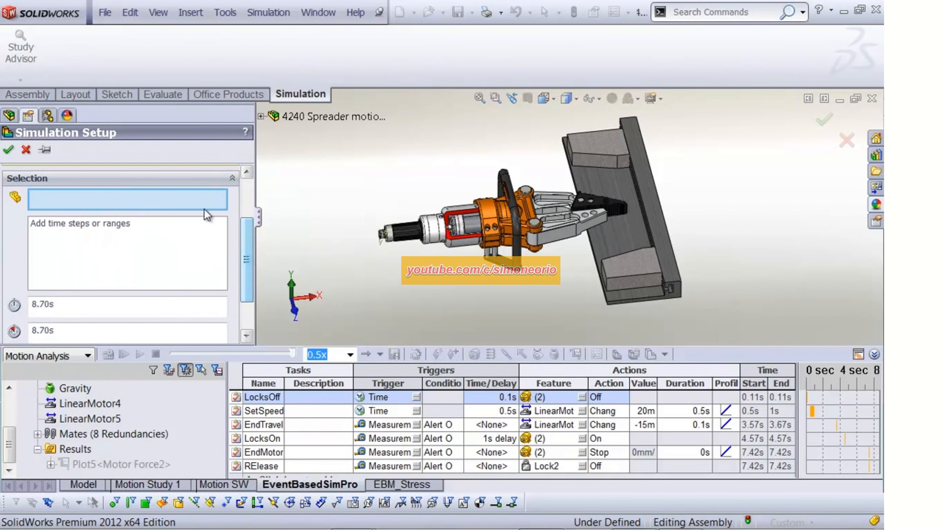
{"action": "left_click", "coordinate": [552, 207]}
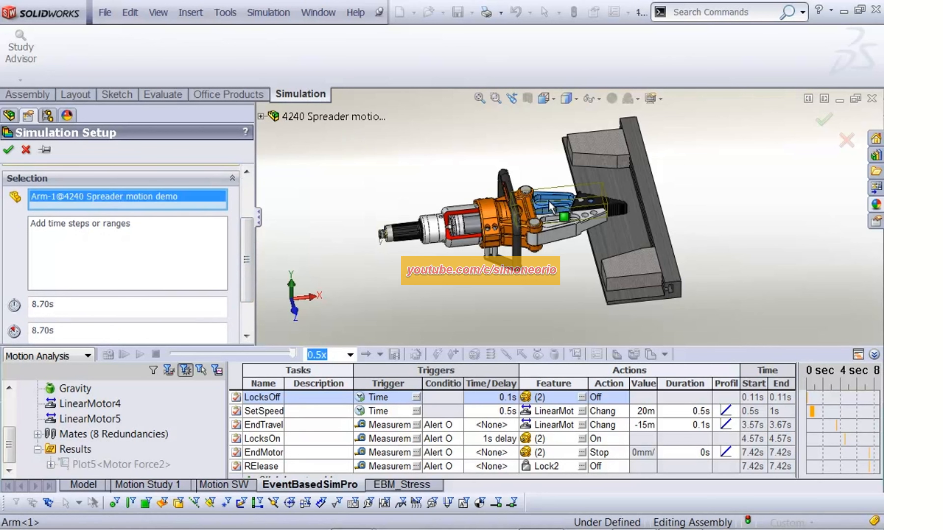
{"action": "left_click_drag", "start_coordinate": [246, 232], "coordinate": [249, 265]}
{"action": "left_click_drag", "start_coordinate": [89, 256], "coordinate": [43, 258]}
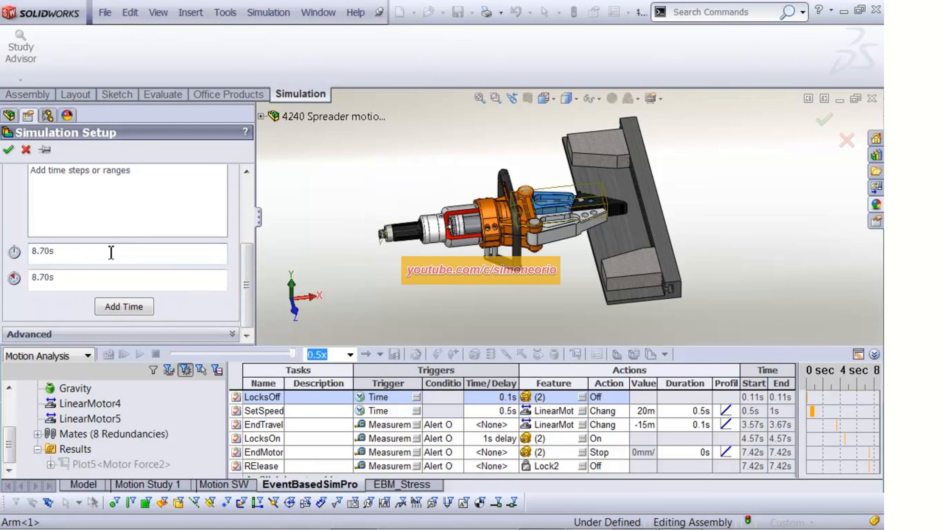
{"action": "type", "text": "1"}
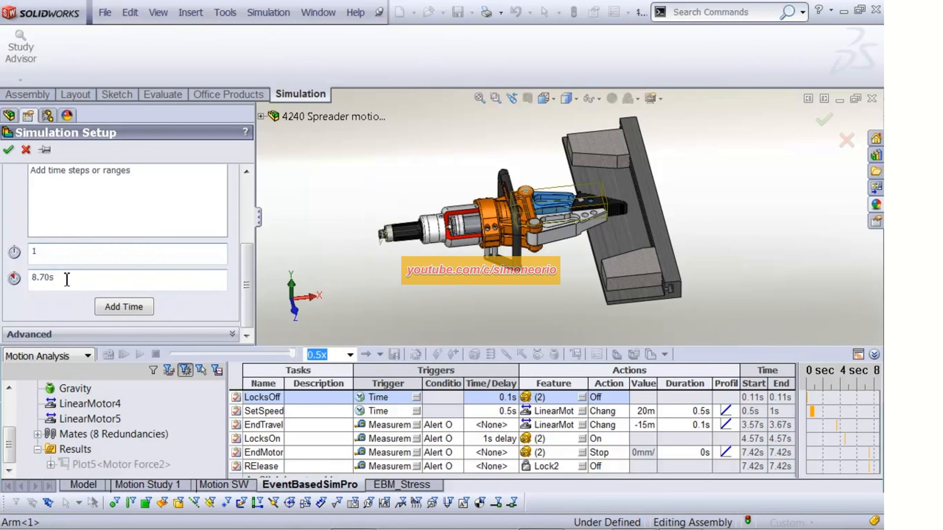
{"action": "key", "text": "Tab"}
{"action": "type", "text": "5"}
{"action": "left_click", "coordinate": [110, 304]}
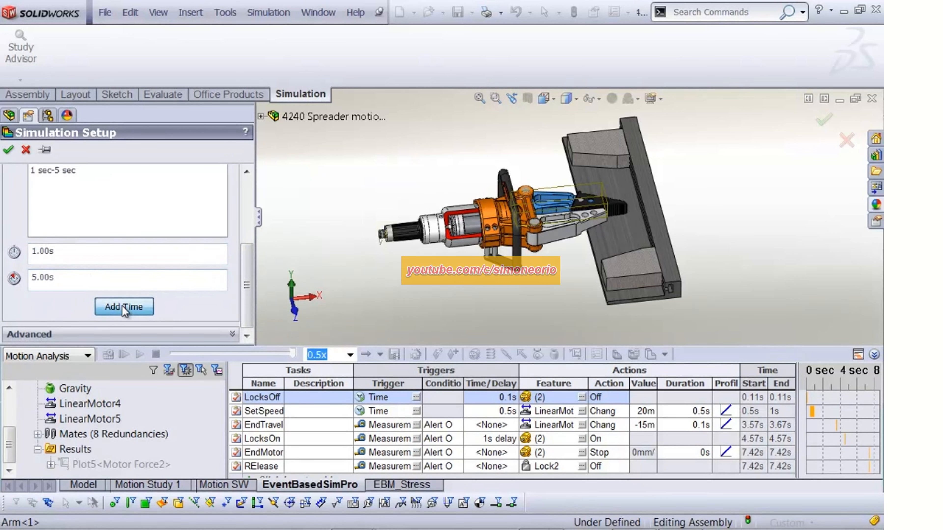
{"action": "left_click", "coordinate": [25, 150]}
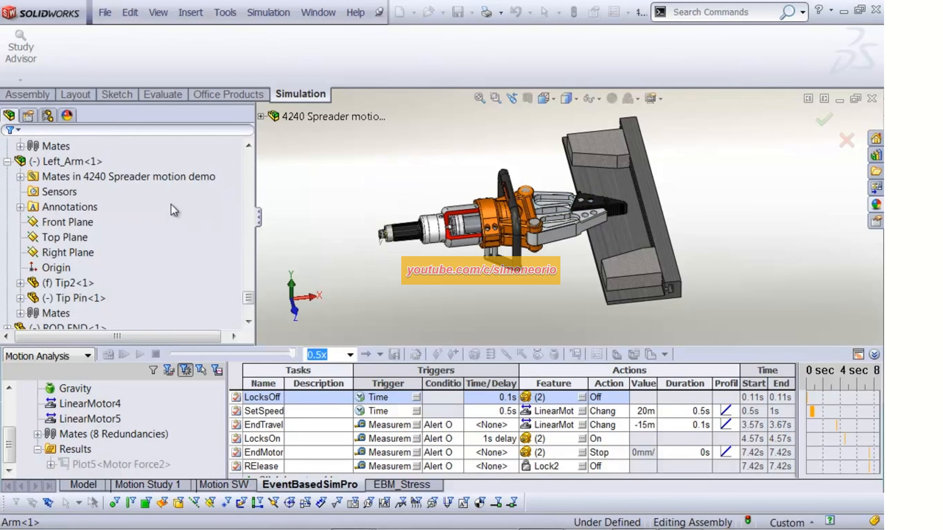
Step: Try importing the motion loads of Arm-1 from the EBM_Stress motion study
{"action": "left_click", "coordinate": [275, 15]}
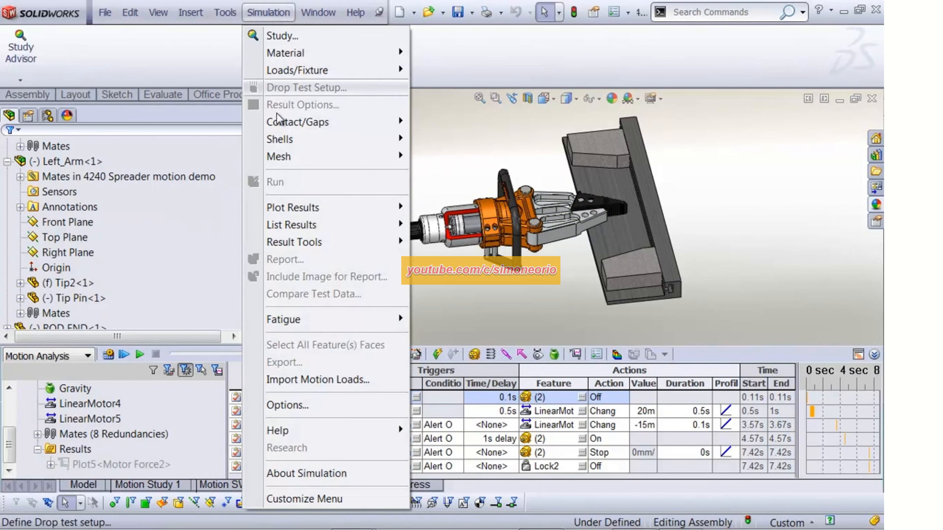
{"action": "left_click", "coordinate": [306, 379]}
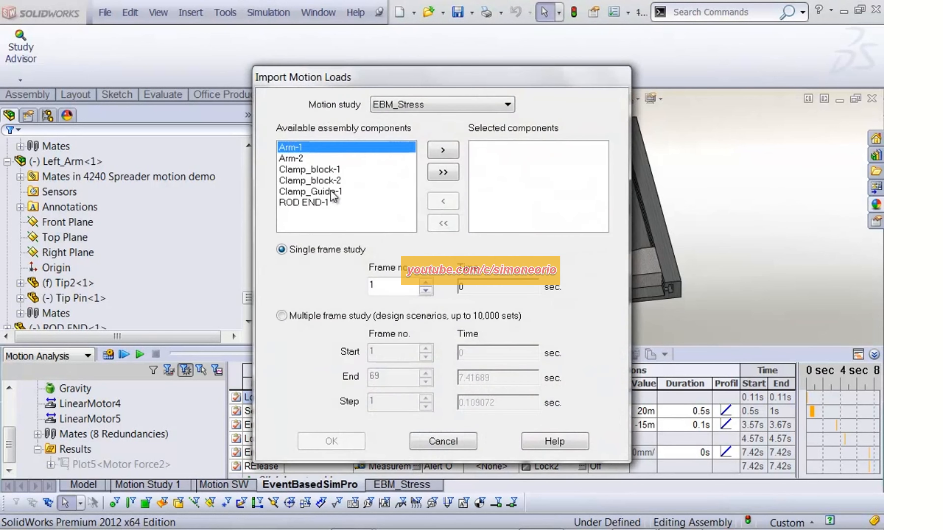
{"action": "left_click", "coordinate": [450, 150]}
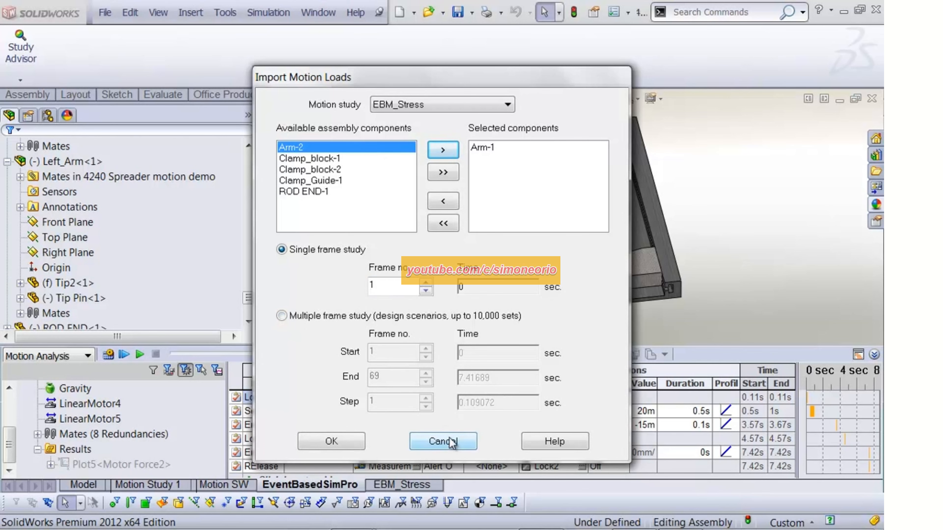
{"action": "left_click", "coordinate": [433, 442]}
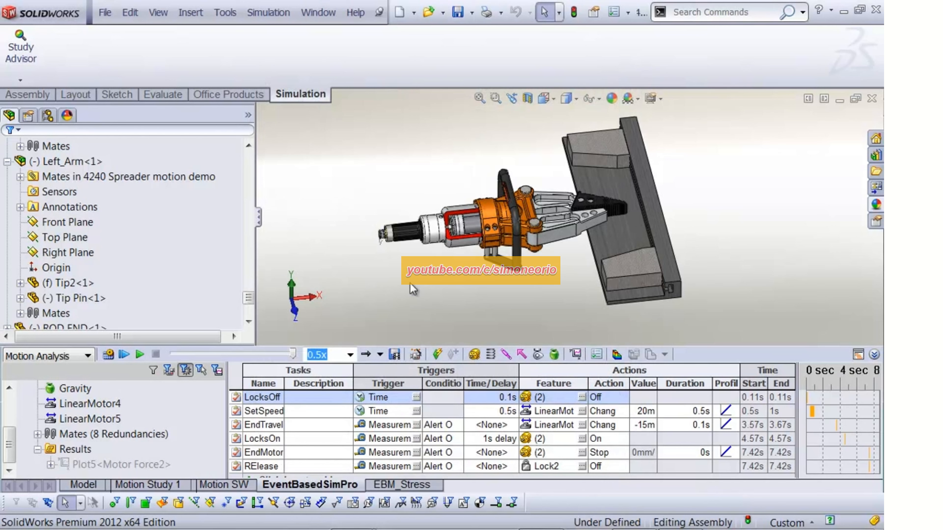
Step: Open the EBM_Stress study and view its Deformation and Factor of Safety plots before returning to the von Mises stress plot
{"action": "left_click", "coordinate": [395, 488]}
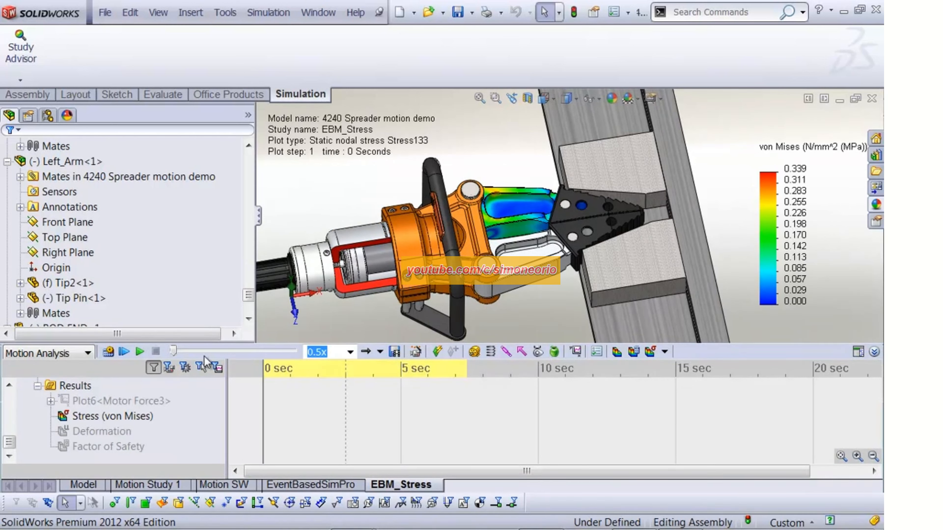
{"action": "left_click", "coordinate": [118, 401]}
{"action": "left_click", "coordinate": [102, 432]}
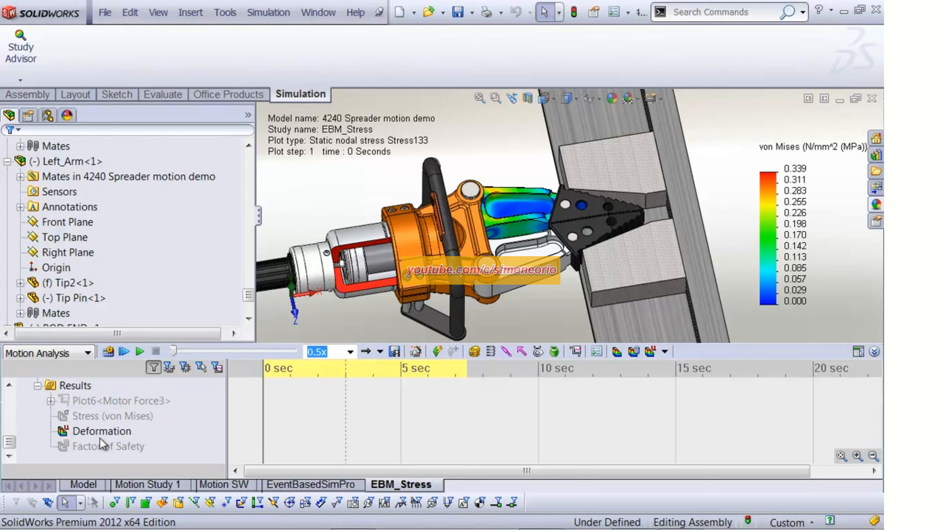
{"action": "left_click", "coordinate": [100, 447]}
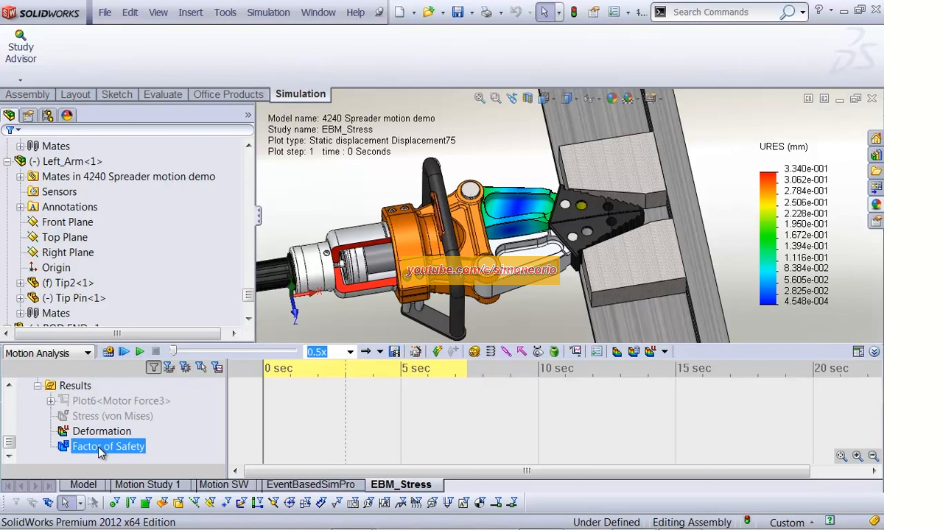
{"action": "left_click", "coordinate": [100, 416]}
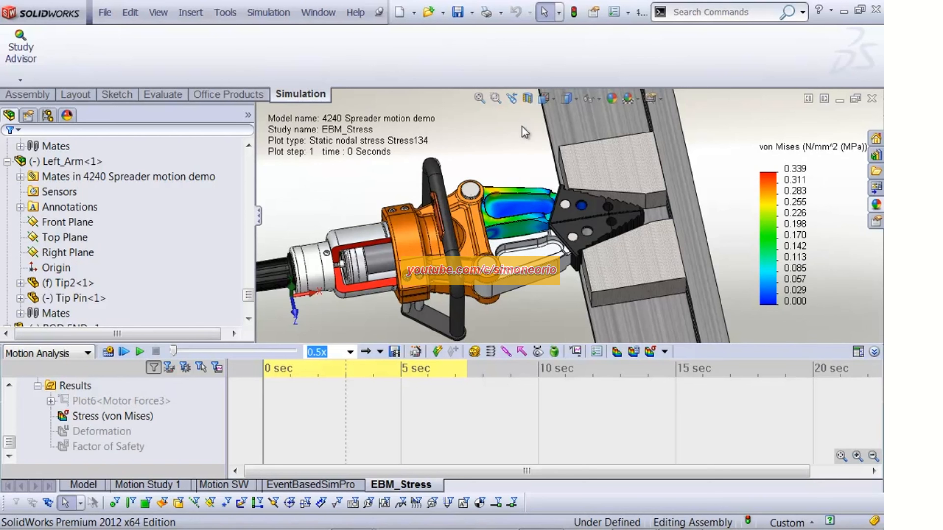
Step: Make the upper arm's Tip2 and the orange Yoke Half<2> transparent to expose the arm's stress plot
{"action": "right_click", "coordinate": [576, 199]}
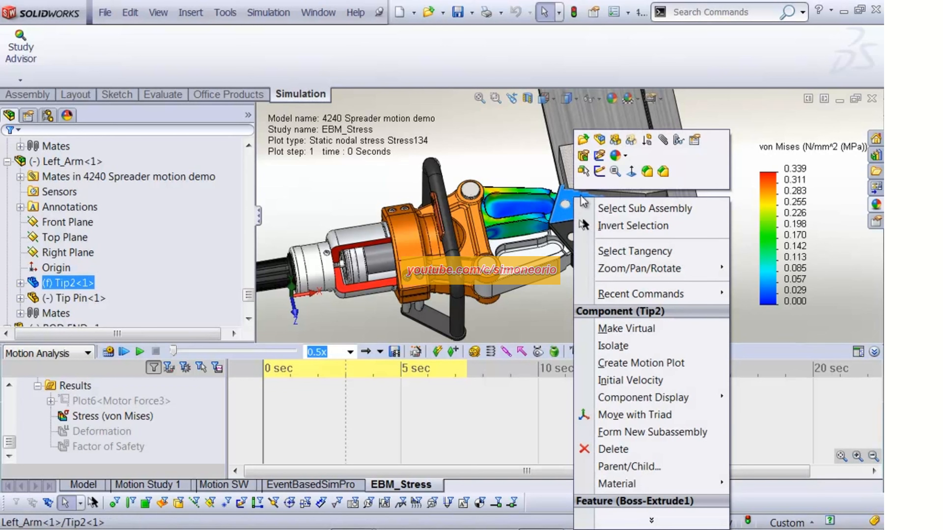
{"action": "left_click", "coordinate": [631, 140]}
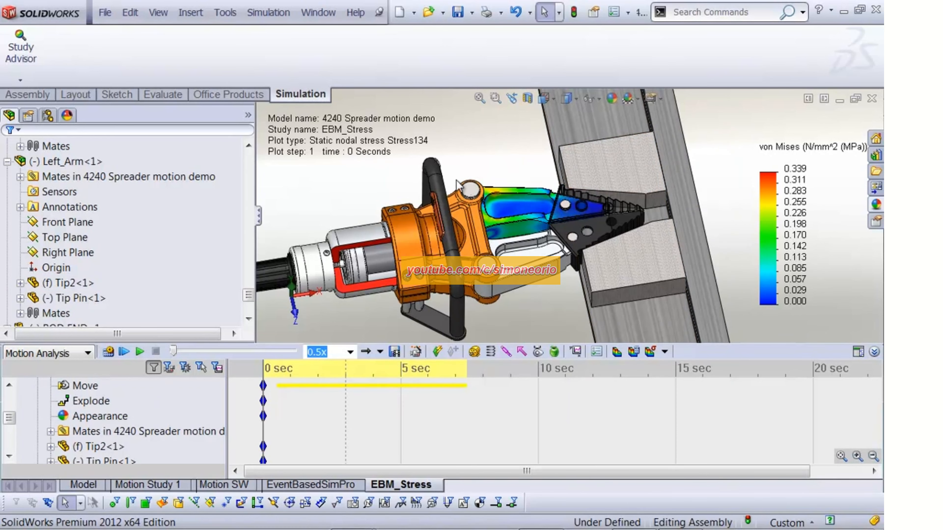
{"action": "left_click", "coordinate": [472, 218]}
{"action": "left_click", "coordinate": [544, 134]}
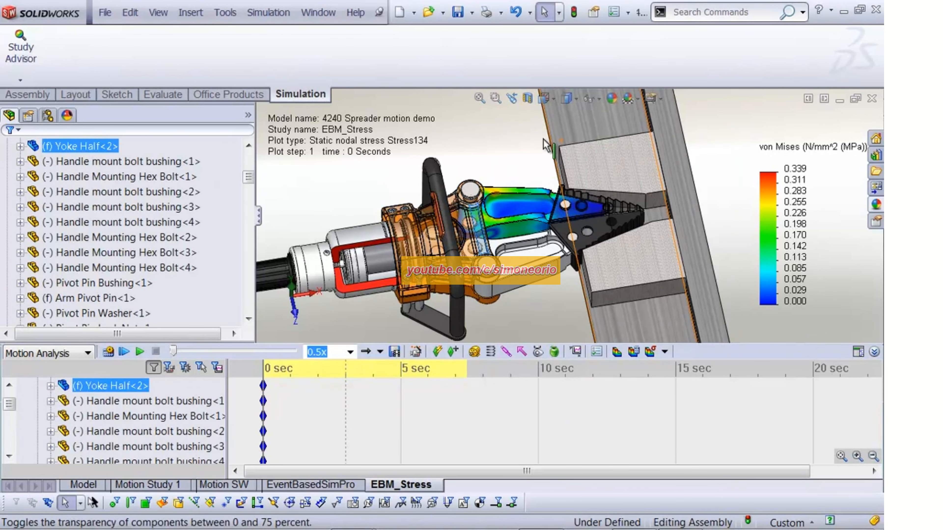
{"action": "left_click", "coordinate": [501, 145]}
{"action": "scroll", "coordinate": [490, 151], "scroll_direction": "down", "scroll_amount": 5}
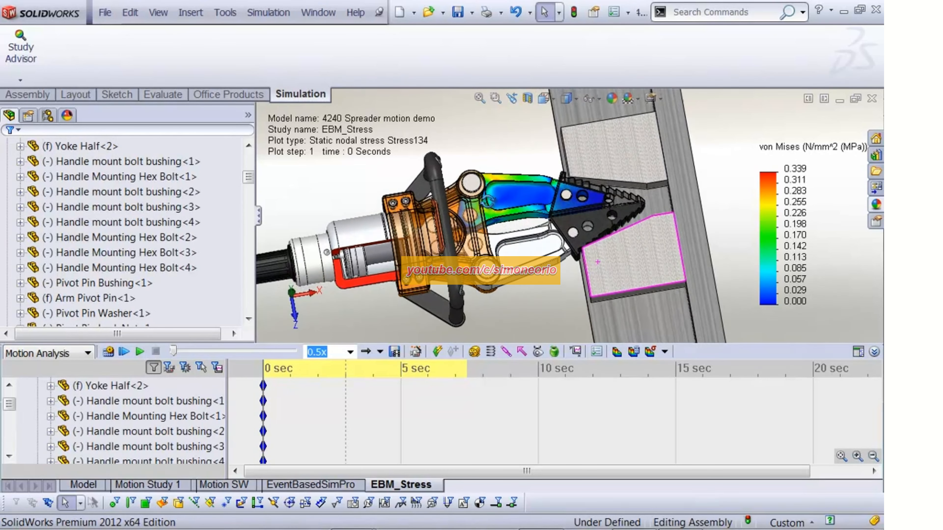
{"action": "scroll", "coordinate": [514, 159], "scroll_direction": "up", "scroll_amount": 2}
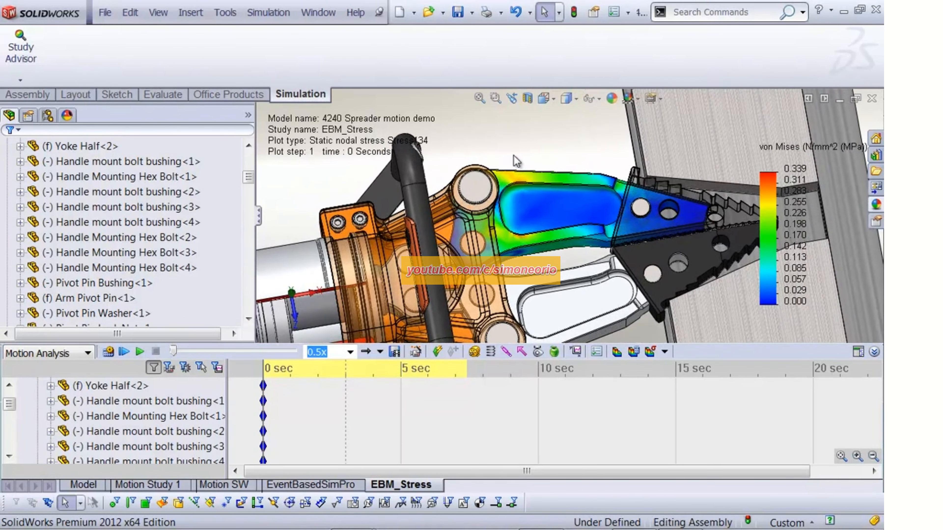
Step: Play the EBM_Stress results and examine the arm's von Mises stresses from different angles during the motion
{"action": "left_click", "coordinate": [125, 352]}
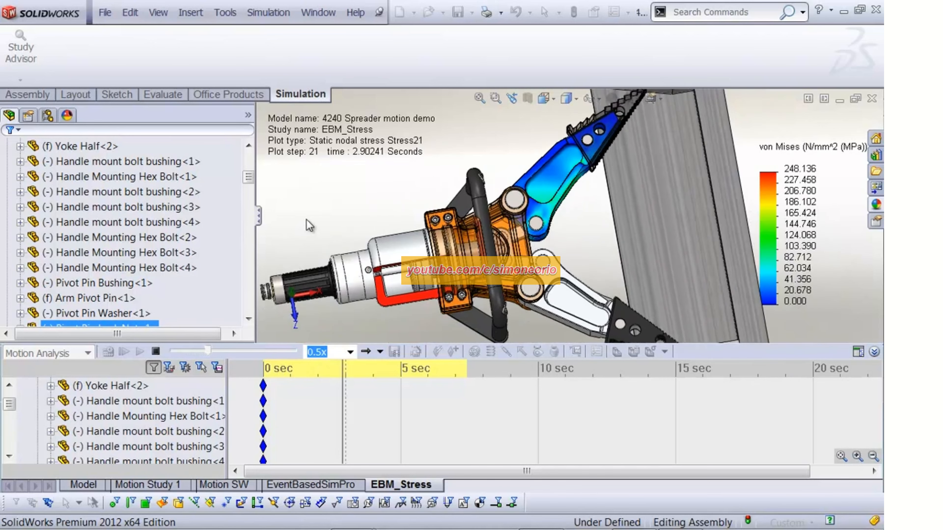
{"action": "middle_click_drag", "start_coordinate": [342, 219], "coordinate": [320, 192]}
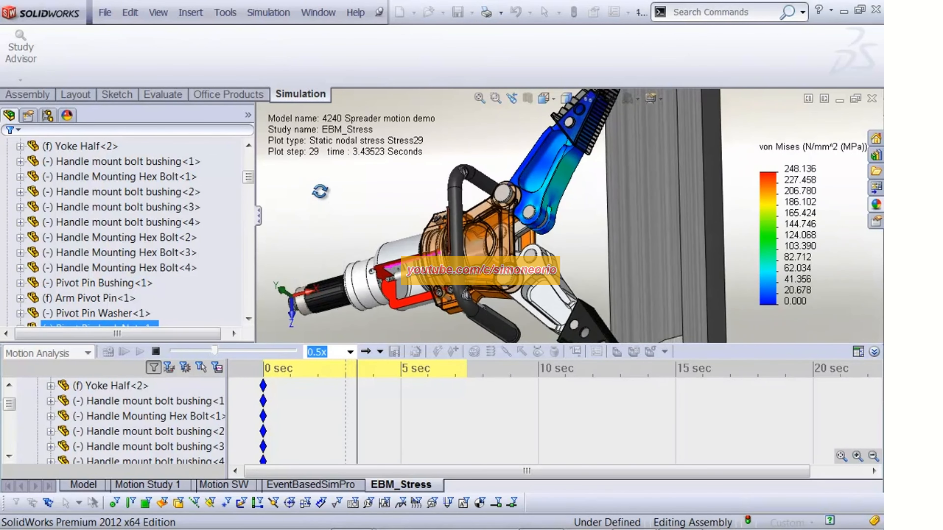
{"action": "middle_click_drag", "start_coordinate": [568, 247], "coordinate": [526, 263], "text": "ctrl"}
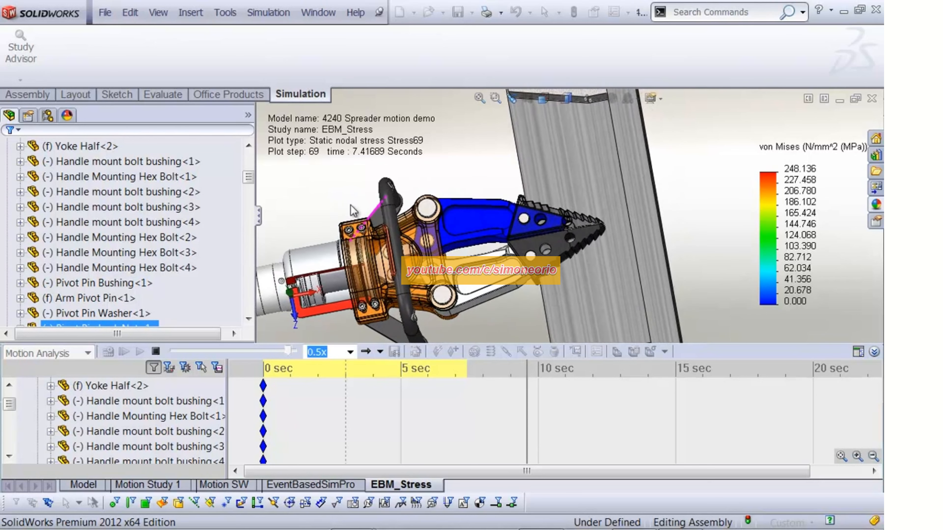
Step: Set the playback speed to 1x, replay the stress animation from the start and stop it partway through the closing motion
{"action": "left_click", "coordinate": [350, 352]}
{"action": "left_click", "coordinate": [322, 404]}
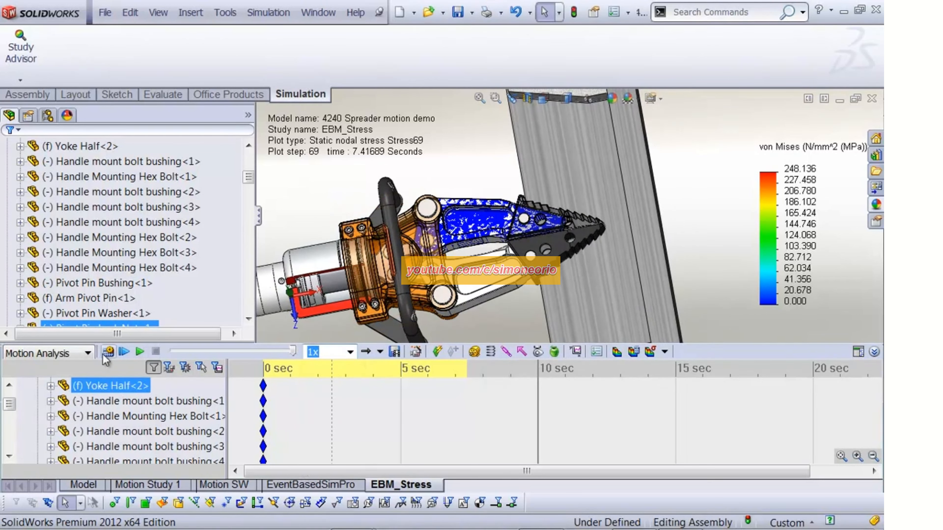
{"action": "left_click", "coordinate": [124, 351]}
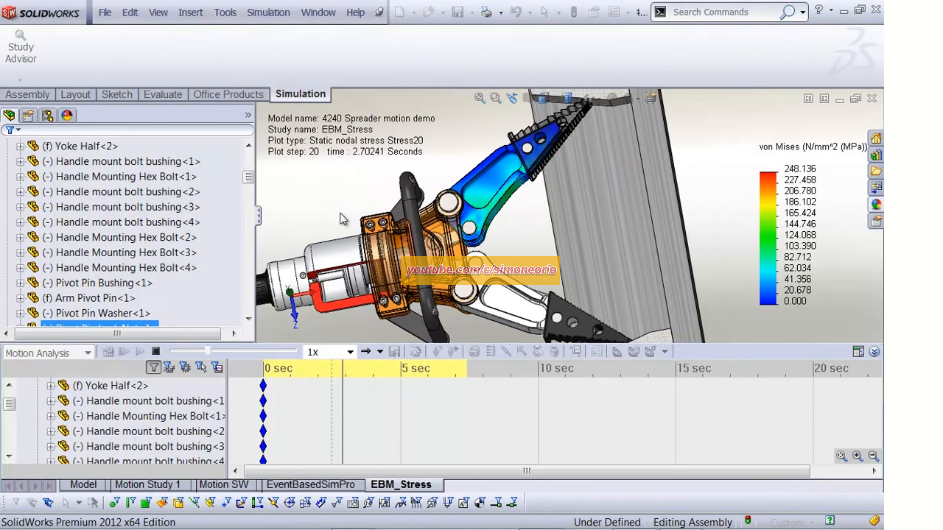
{"action": "left_click", "coordinate": [156, 352]}
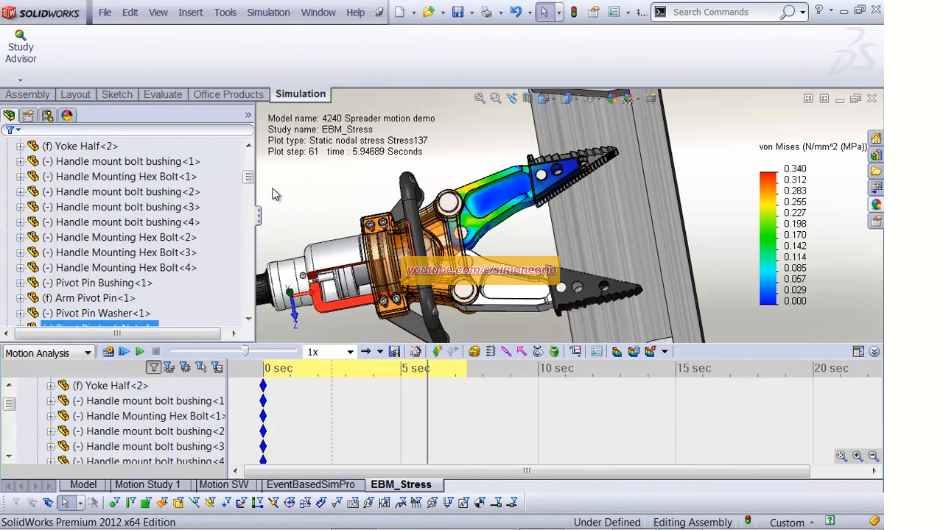
Step: Filter the assembly tree by "arm" and open the Arm<1> part in its own window
{"action": "left_click_drag", "start_coordinate": [248, 178], "coordinate": [249, 189]}
{"action": "left_click", "coordinate": [138, 131]}
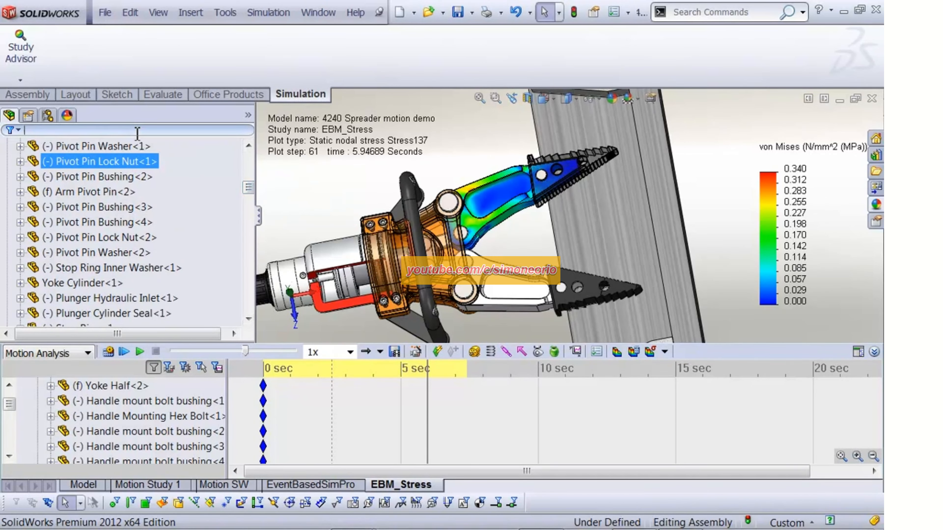
{"action": "type", "text": "arm"}
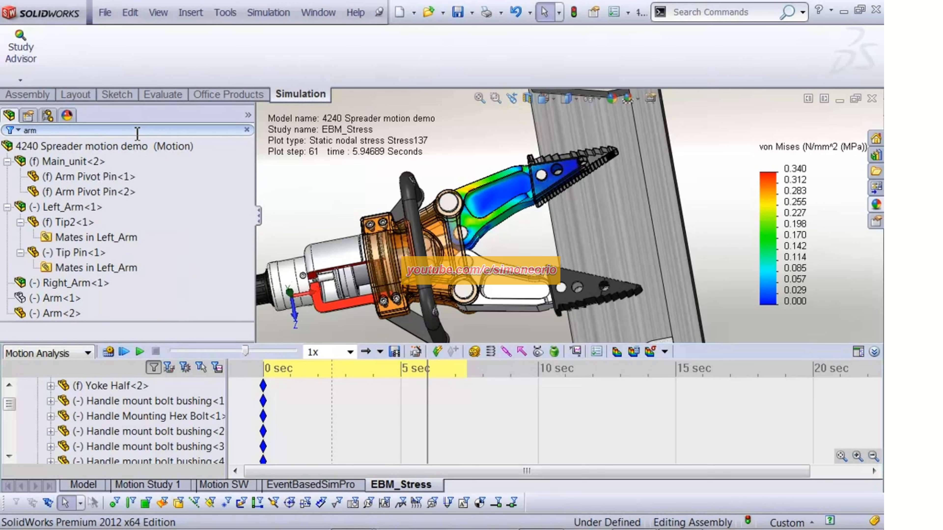
{"action": "right_click", "coordinate": [67, 299]}
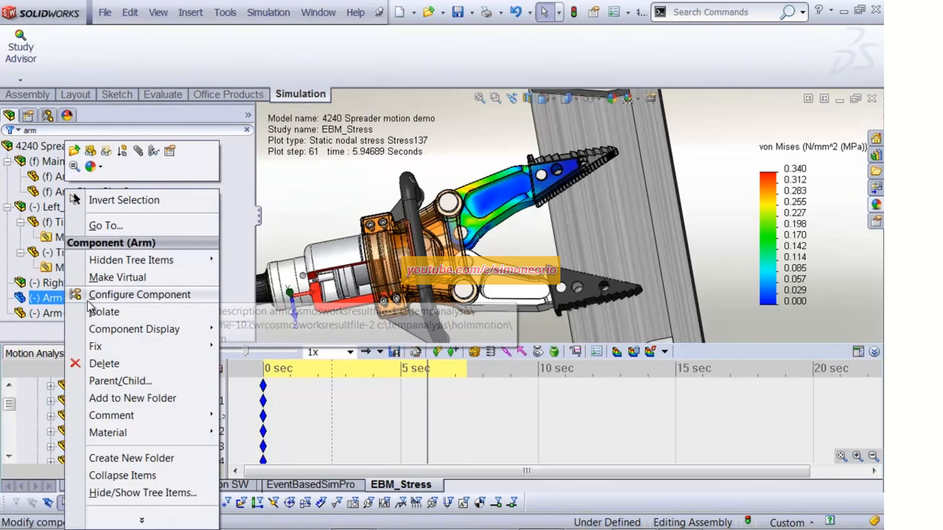
{"action": "left_click", "coordinate": [75, 152]}
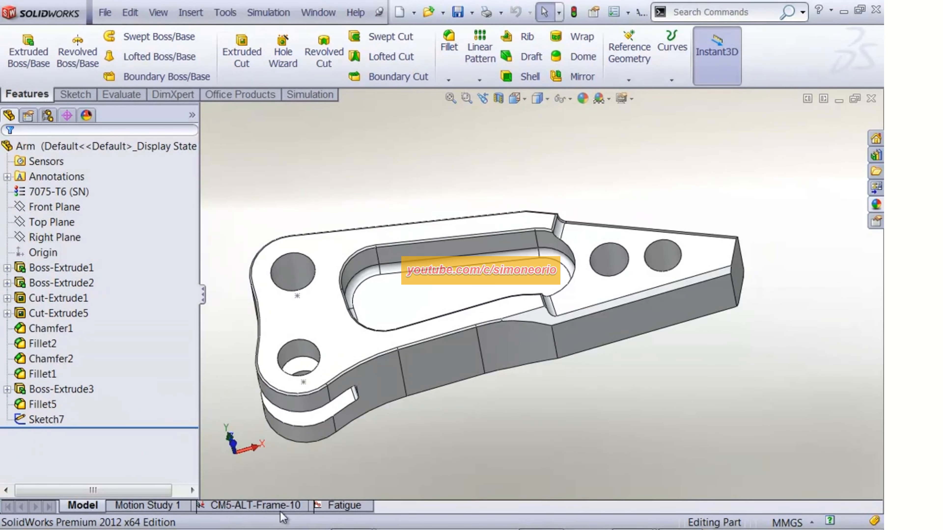
Step: In the CM5-ALT-Frame-10 study, show both remote loads, the gravity load and the centrifugal load on the arm
{"action": "left_click", "coordinate": [256, 507]}
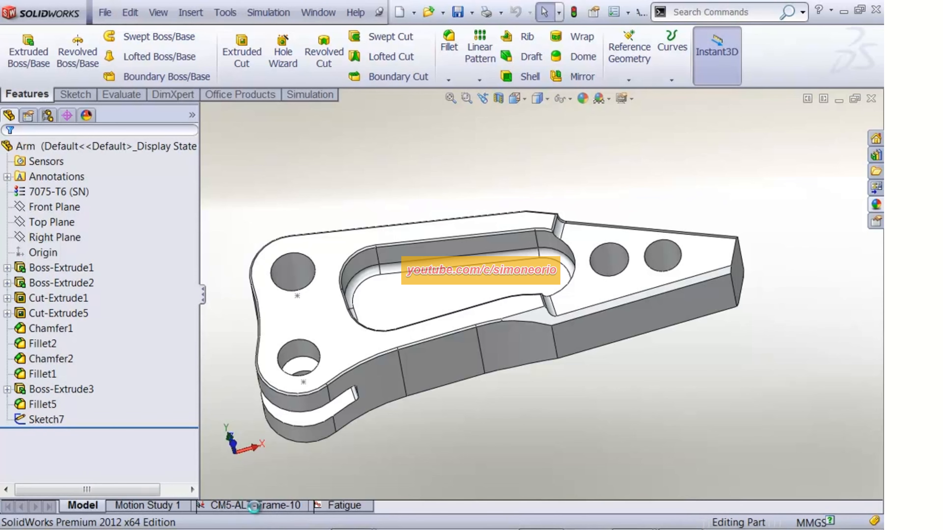
{"action": "left_click", "coordinate": [174, 294]}
{"action": "left_click", "coordinate": [112, 323]}
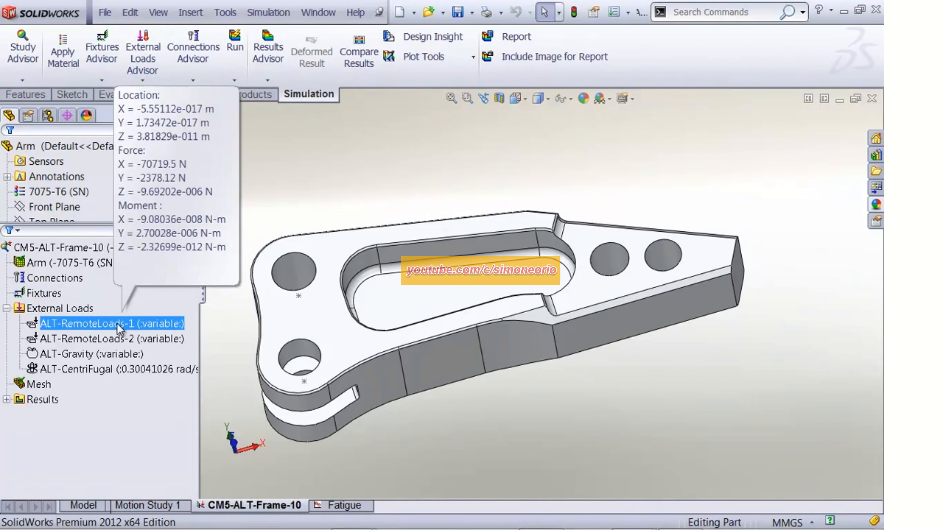
{"action": "left_click", "coordinate": [111, 339], "text": "ctrl"}
{"action": "left_click", "coordinate": [111, 354], "text": "ctrl"}
{"action": "left_click", "coordinate": [113, 369], "text": "ctrl"}
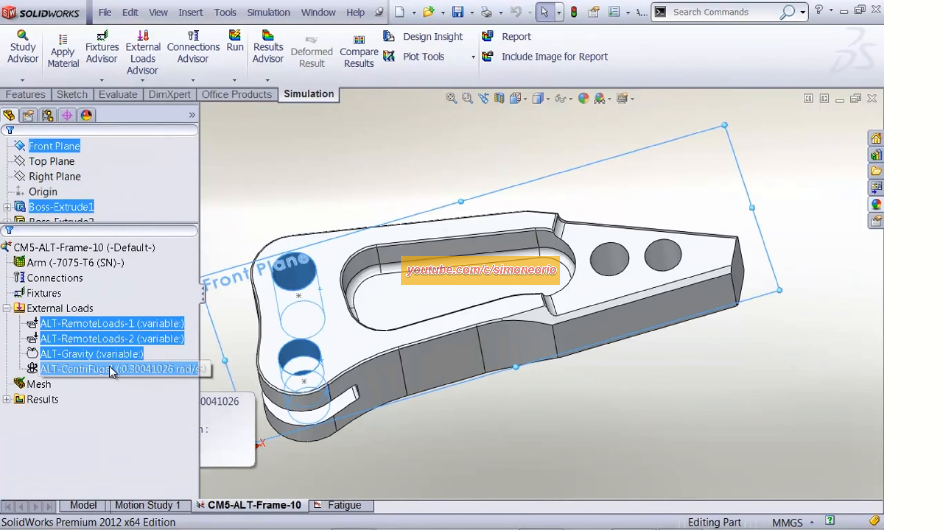
{"action": "right_click", "coordinate": [111, 369]}
{"action": "left_click", "coordinate": [145, 377]}
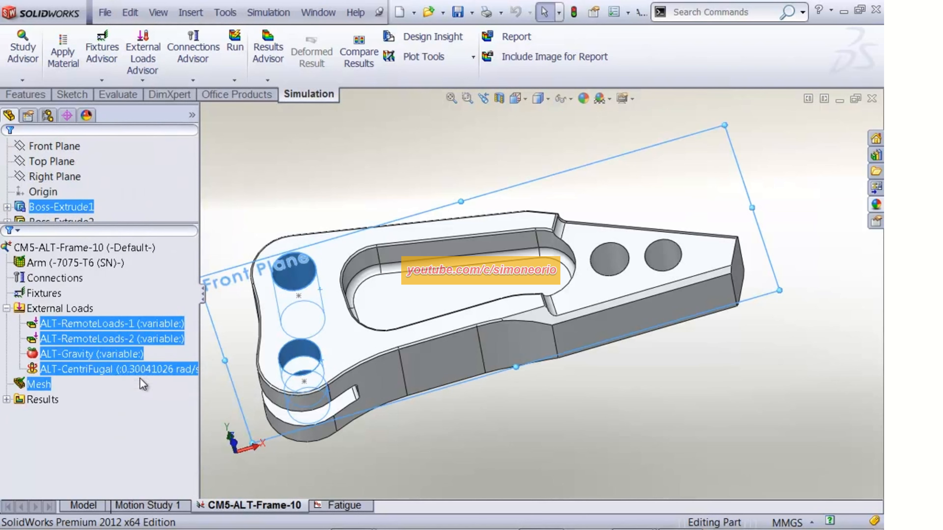
{"action": "left_click", "coordinate": [323, 180]}
{"action": "middle_click_drag", "start_coordinate": [311, 186], "coordinate": [389, 172]}
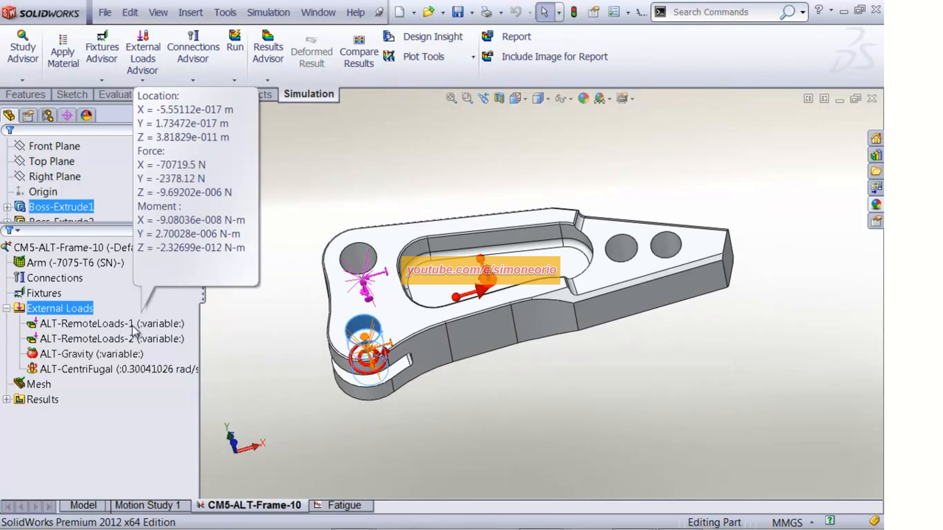
Step: Hide both remote loads, the gravity load and the centrifugal load on the arm
{"action": "left_click", "coordinate": [119, 324]}
{"action": "left_click", "coordinate": [126, 339], "text": "ctrl"}
{"action": "left_click", "coordinate": [126, 354], "text": "ctrl"}
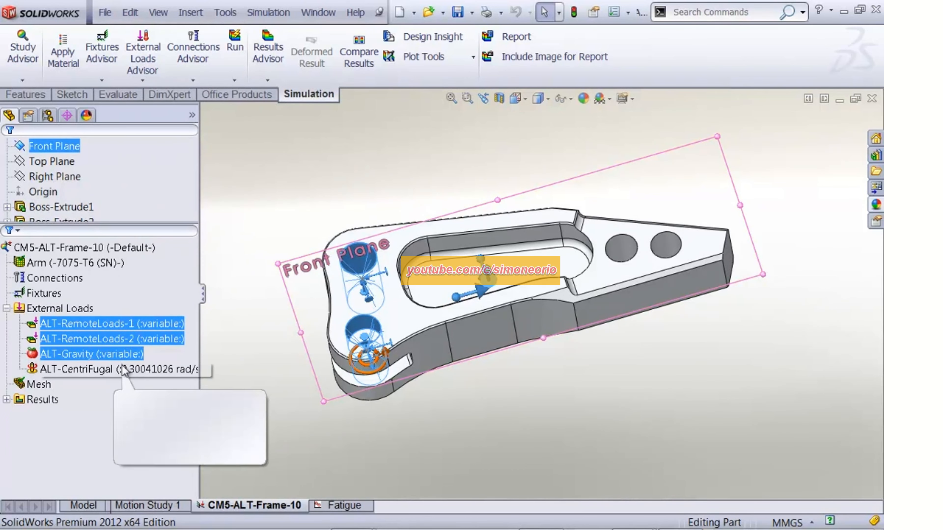
{"action": "right_click", "coordinate": [130, 369]}
{"action": "left_click", "coordinate": [156, 376]}
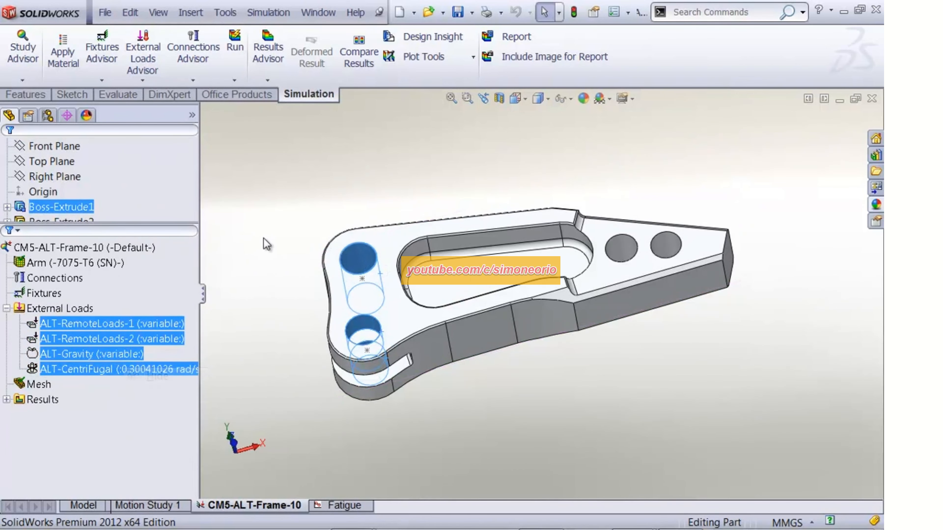
Step: Display the Stress1 von Mises plot from the CM5-ALT-Frame-10 results and fit the arm in view
{"action": "left_click", "coordinate": [42, 399]}
{"action": "left_click", "coordinate": [7, 400]}
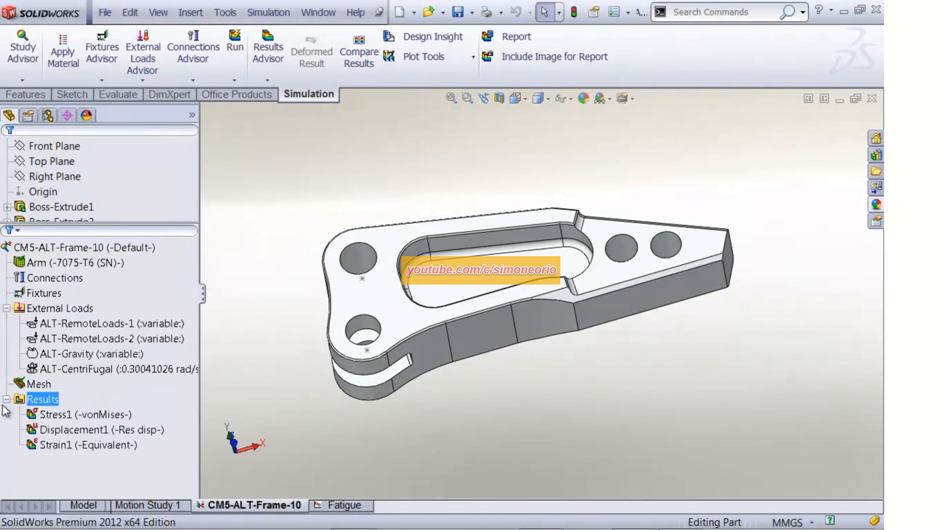
{"action": "left_click", "coordinate": [83, 415]}
{"action": "double_click", "coordinate": [82, 413]}
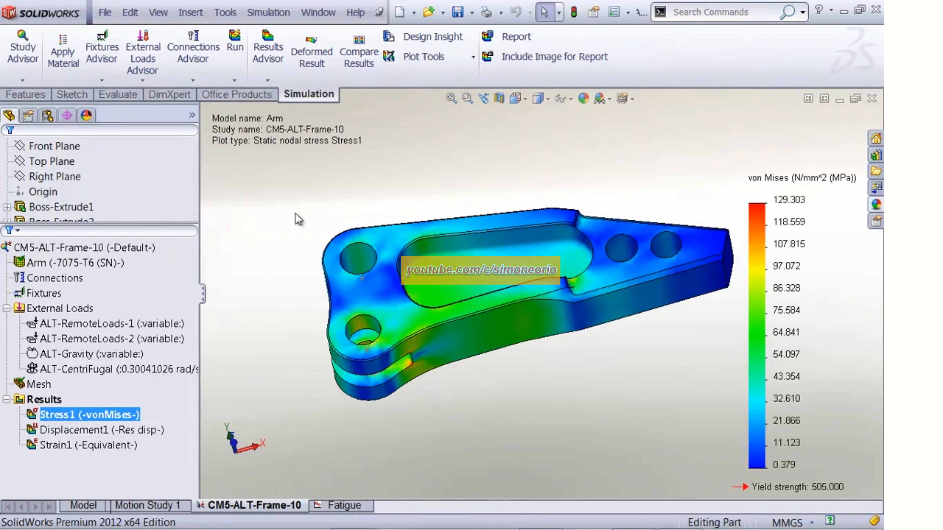
{"action": "middle_click_drag", "start_coordinate": [331, 190], "coordinate": [312, 189], "text": "ctrl"}
{"action": "scroll", "coordinate": [311, 192], "scroll_direction": "up", "scroll_amount": 1}
{"action": "middle_click_drag", "start_coordinate": [405, 195], "coordinate": [352, 193], "text": "ctrl"}
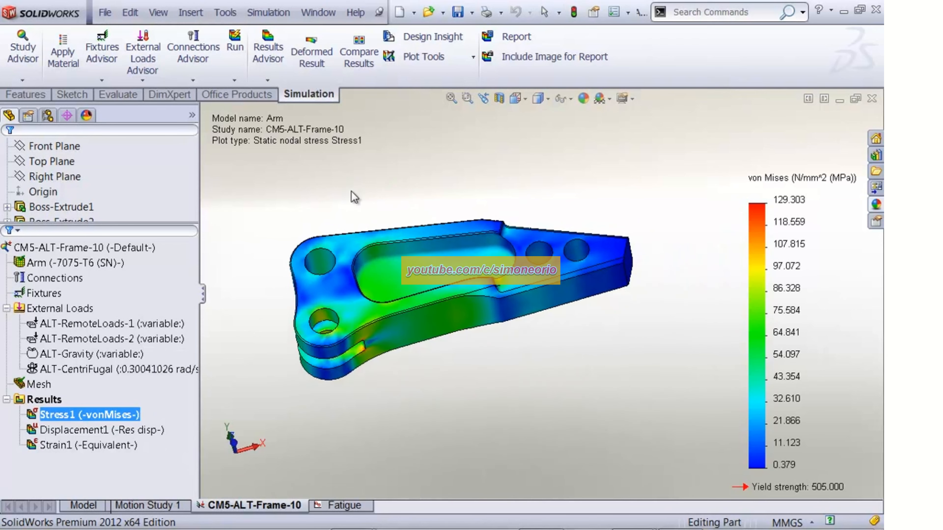
Step: Show the Displacement1 and Strain1 plots in turn, and return to the Stress1 von Mises plot
{"action": "double_click", "coordinate": [97, 430]}
{"action": "double_click", "coordinate": [98, 446]}
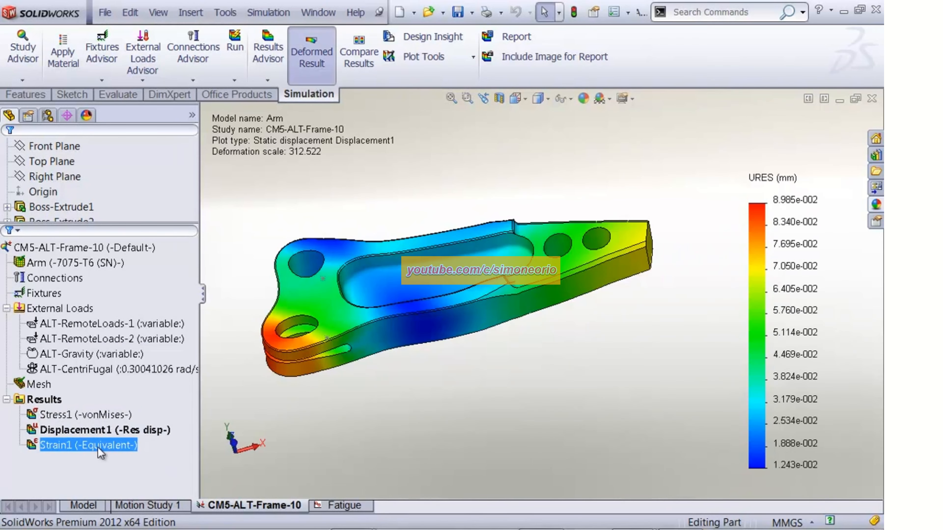
{"action": "double_click", "coordinate": [97, 415]}
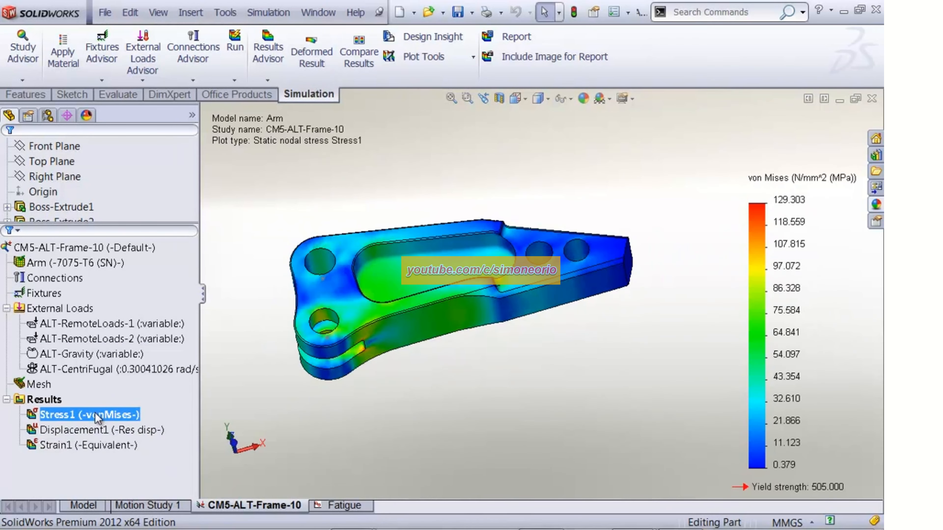
Step: Preview iso clipping on the Stress1 plot with the iso value lowered to about 19.7 MPa, cancel it and inspect the full plot
{"action": "right_click", "coordinate": [97, 414]}
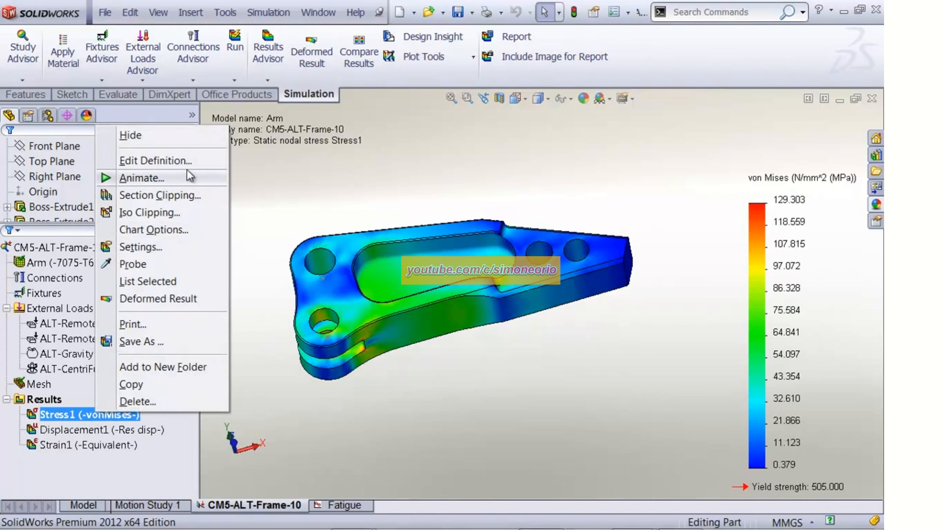
{"action": "left_click", "coordinate": [175, 214]}
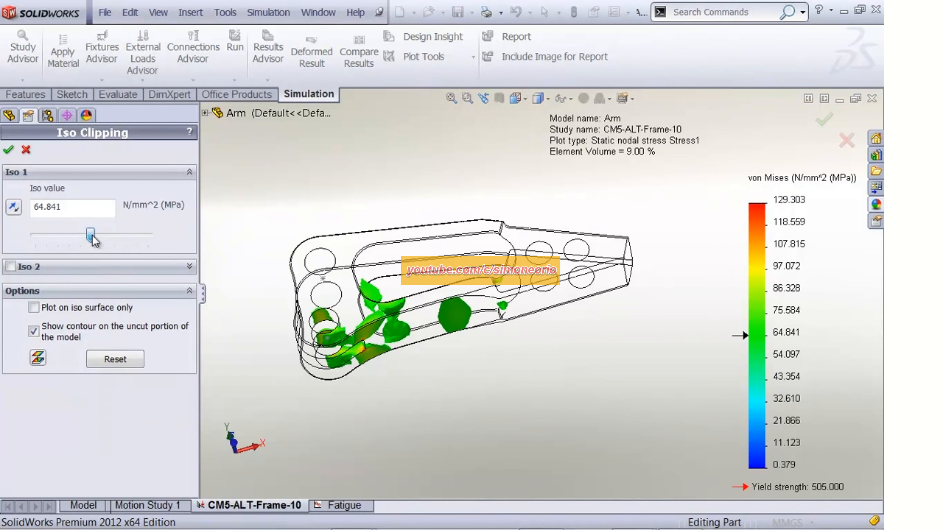
{"action": "left_click_drag", "start_coordinate": [91, 237], "coordinate": [51, 238]}
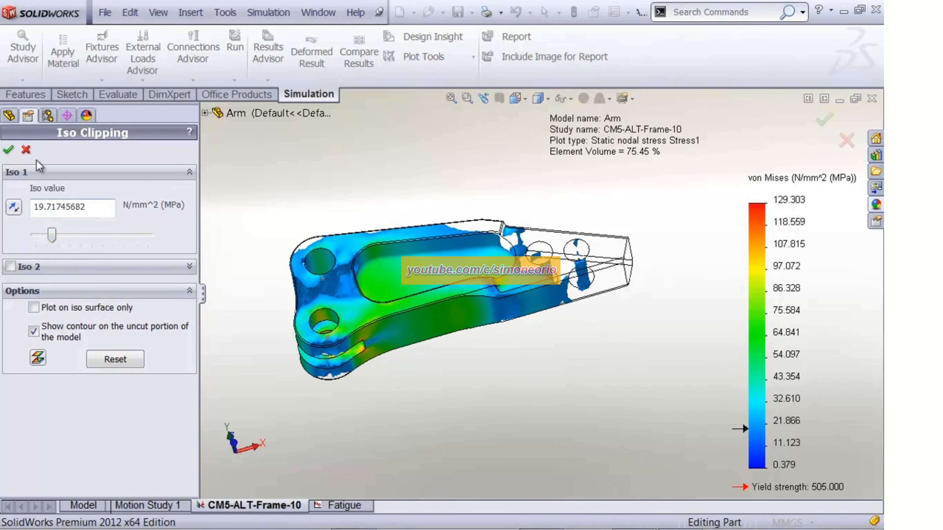
{"action": "left_click", "coordinate": [26, 150]}
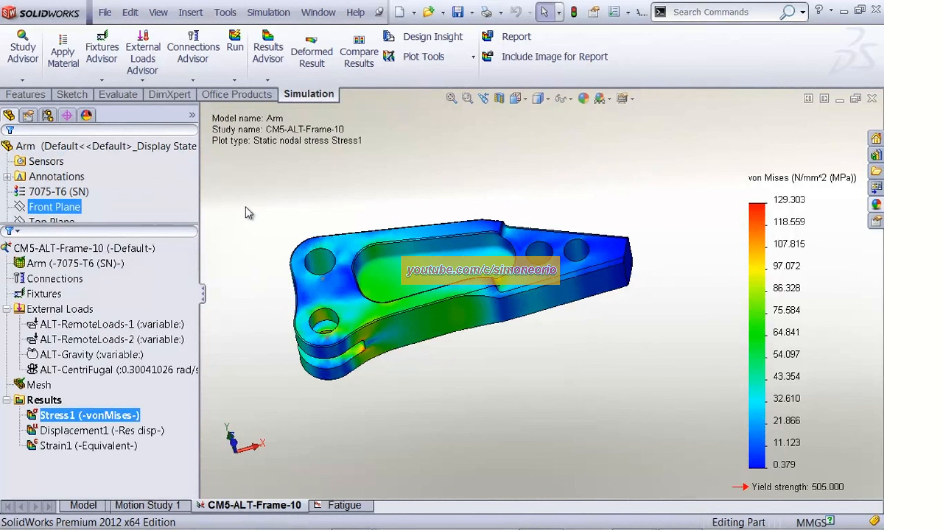
{"action": "middle_click_drag", "start_coordinate": [303, 199], "coordinate": [302, 251]}
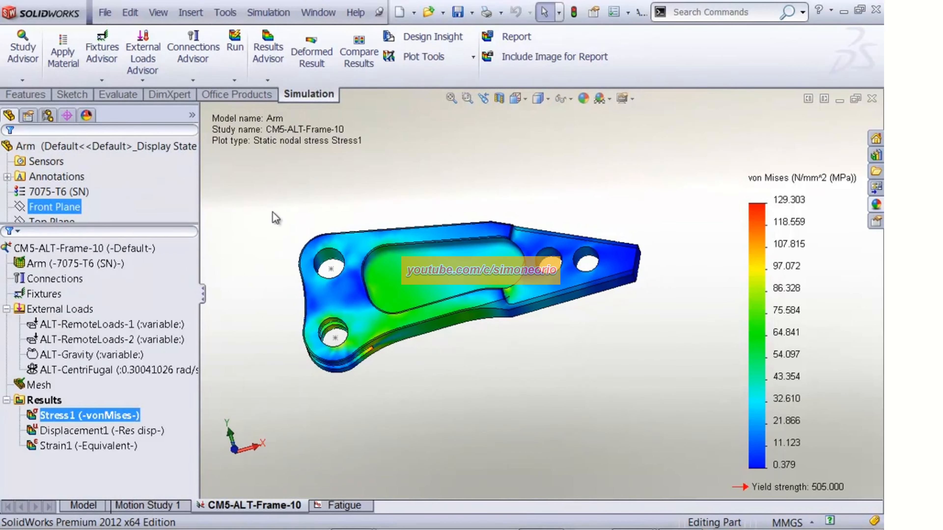
{"action": "middle_click_drag", "start_coordinate": [264, 255], "coordinate": [256, 214]}
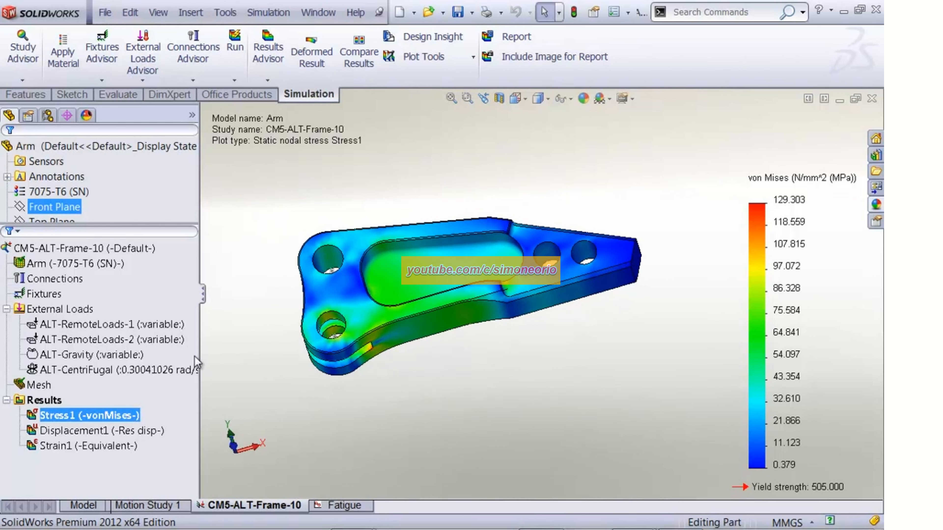
Step: Open the Fatigue study and review the cycle count, loading type and scale of Event-1 without changing its definition
{"action": "left_click", "coordinate": [344, 506]}
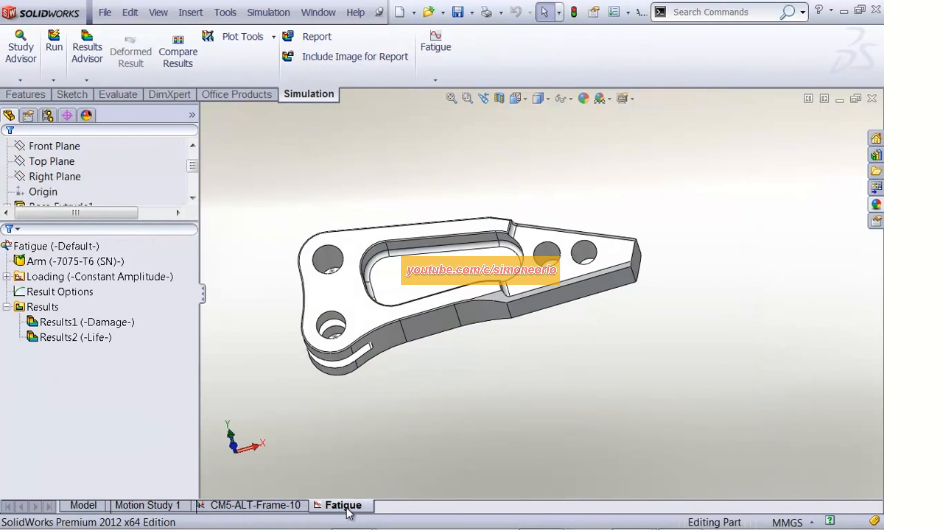
{"action": "left_click", "coordinate": [55, 276]}
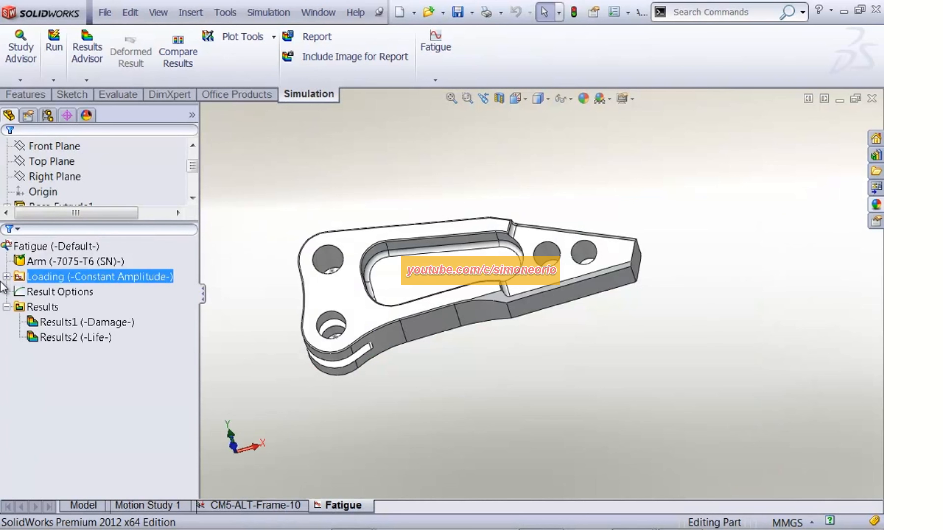
{"action": "left_click", "coordinate": [7, 277]}
{"action": "left_click", "coordinate": [56, 292]}
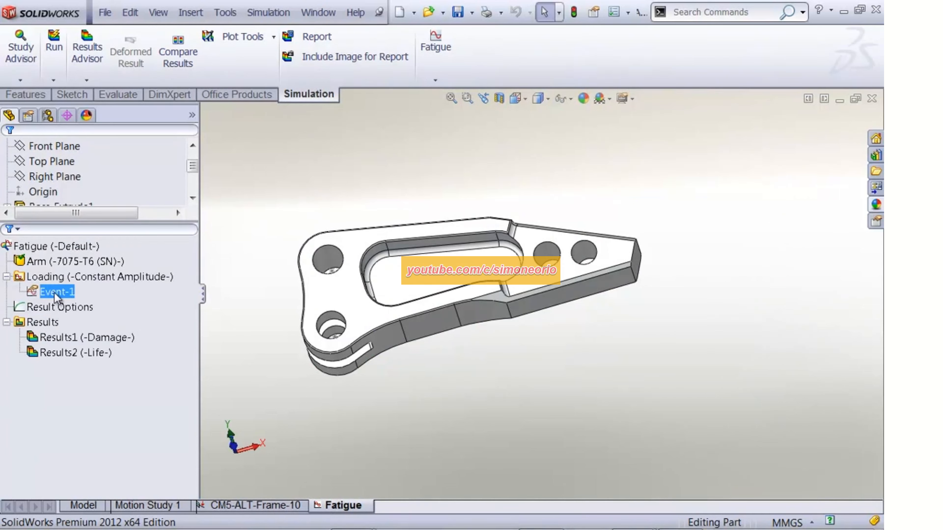
{"action": "right_click", "coordinate": [53, 296]}
{"action": "left_click", "coordinate": [108, 327]}
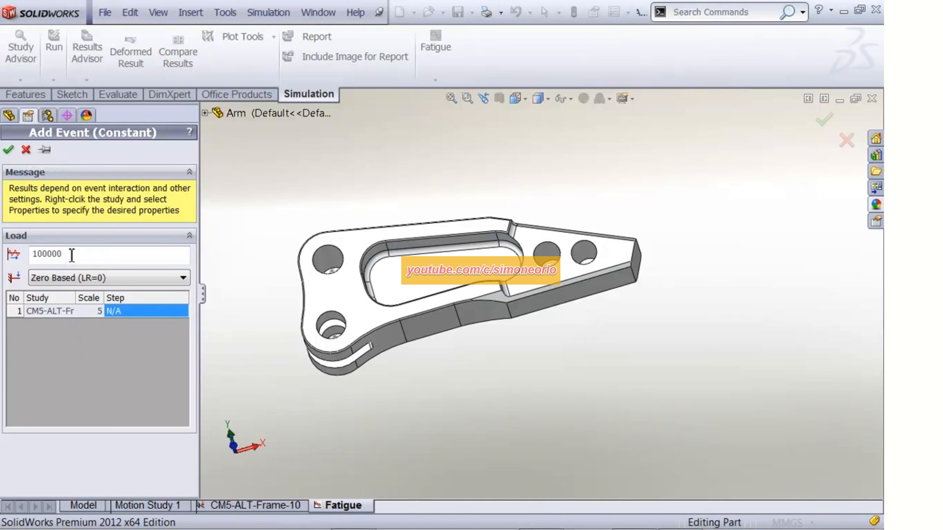
{"action": "left_click", "coordinate": [28, 147]}
Step: Display the Results1 damage plot and examine the fatigue damage around the arm's lower hole and slot from different angles
{"action": "left_click", "coordinate": [83, 354]}
{"action": "left_click", "coordinate": [80, 339]}
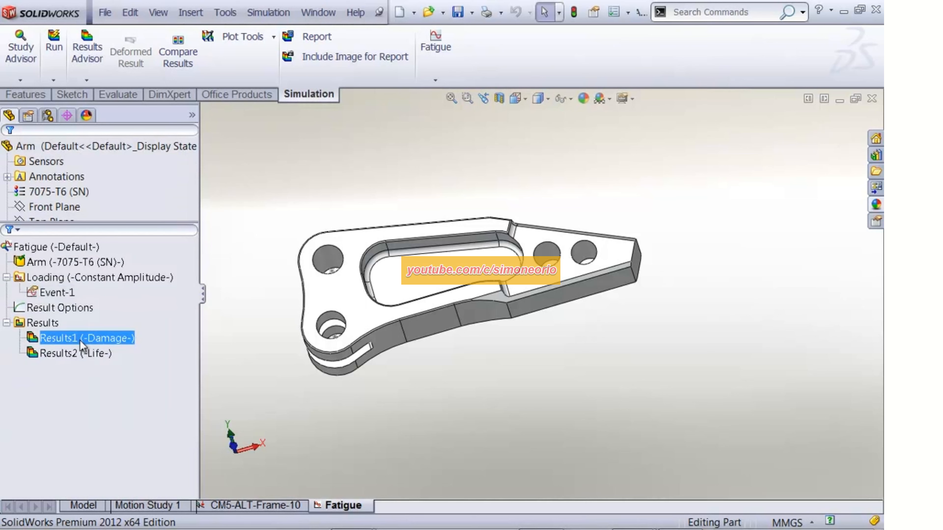
{"action": "double_click", "coordinate": [80, 339]}
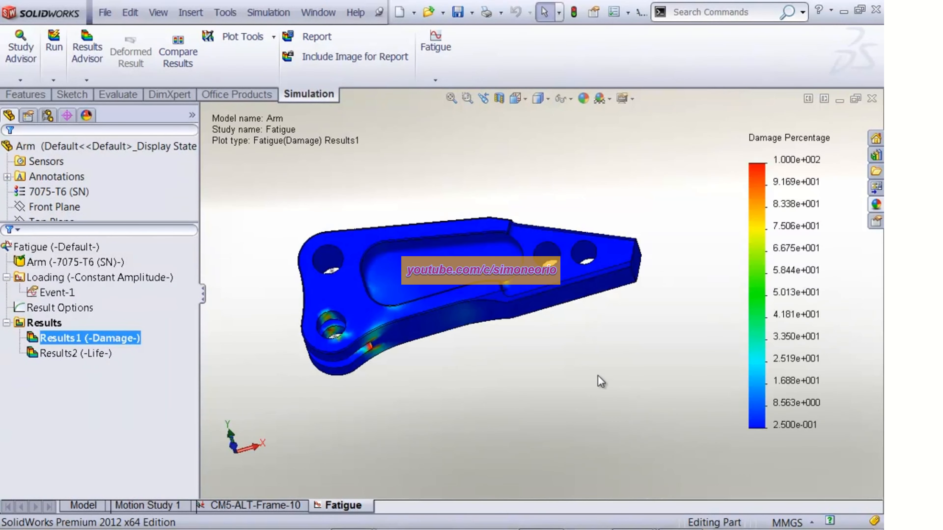
{"action": "middle_click_drag", "start_coordinate": [494, 363], "coordinate": [525, 244]}
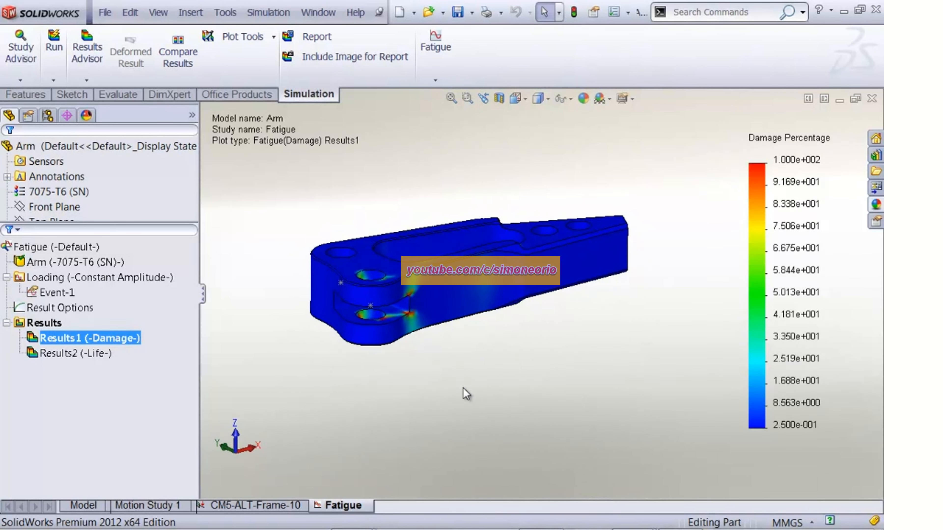
{"action": "mouse_move", "coordinate": [465, 393]}
{"action": "middle_mouse_down"}
{"action": "mouse_move", "coordinate": [443, 255]}
{"action": "mouse_move", "coordinate": [424, 445]}
{"action": "mouse_move", "coordinate": [394, 385]}
{"action": "mouse_move", "coordinate": [375, 297]}
{"action": "mouse_move", "coordinate": [374, 330]}
{"action": "mouse_move", "coordinate": [393, 375]}
{"action": "mouse_move", "coordinate": [429, 388]}
{"action": "mouse_move", "coordinate": [402, 358]}
{"action": "mouse_move", "coordinate": [400, 369]}
{"action": "middle_mouse_up"}
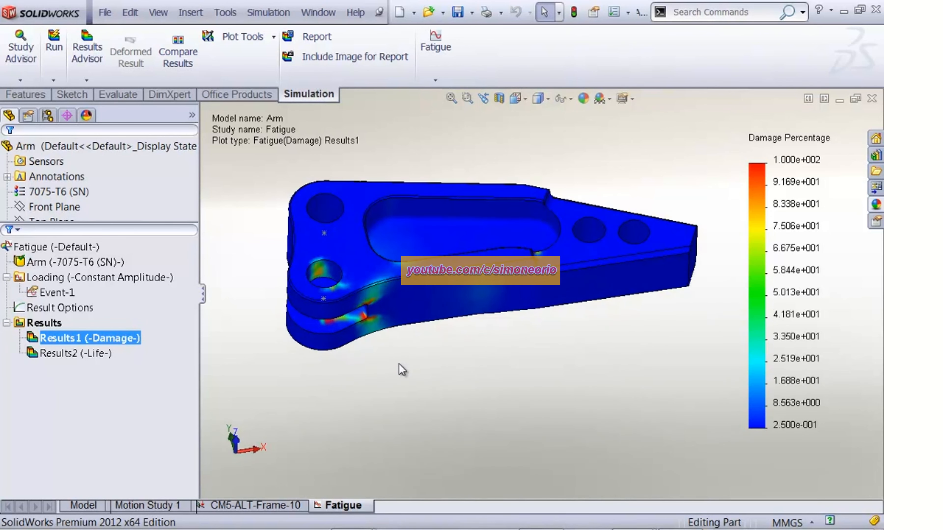
{"action": "middle_click_drag", "start_coordinate": [460, 352], "coordinate": [431, 385]}
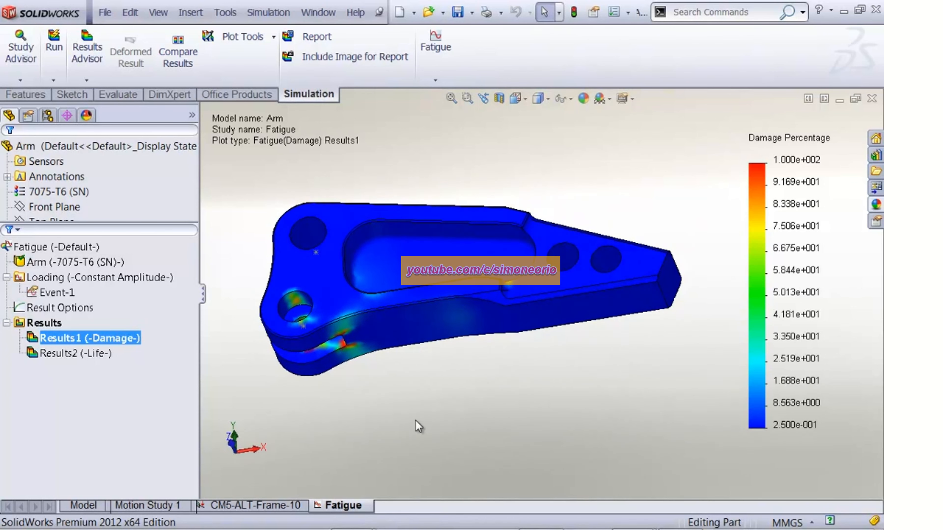
{"action": "middle_click_drag", "start_coordinate": [416, 420], "coordinate": [449, 367]}
{"action": "key", "text": "Escape"}
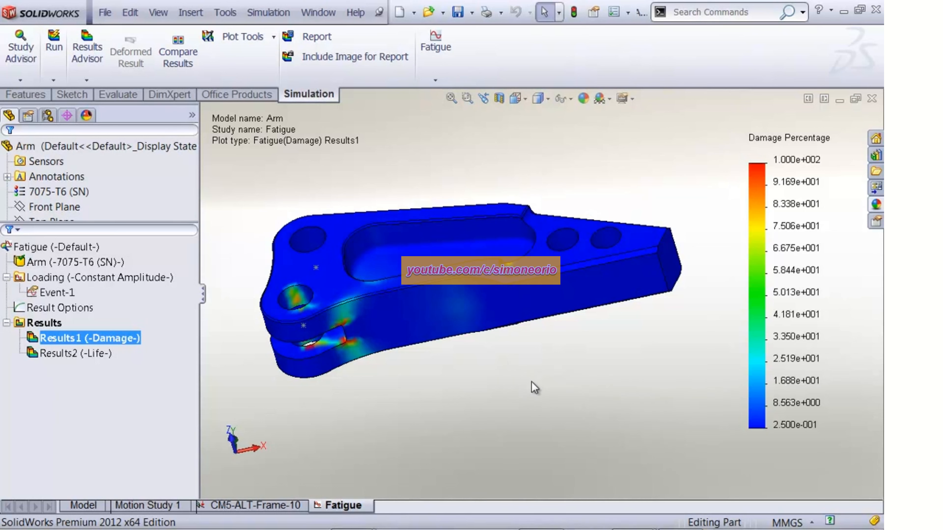
{"action": "mouse_move", "coordinate": [534, 425]}
{"action": "middle_mouse_down"}
{"action": "mouse_move", "coordinate": [525, 423]}
{"action": "mouse_move", "coordinate": [522, 448]}
{"action": "mouse_move", "coordinate": [538, 410]}
{"action": "mouse_move", "coordinate": [541, 361]}
{"action": "mouse_move", "coordinate": [543, 408]}
{"action": "middle_mouse_up"}
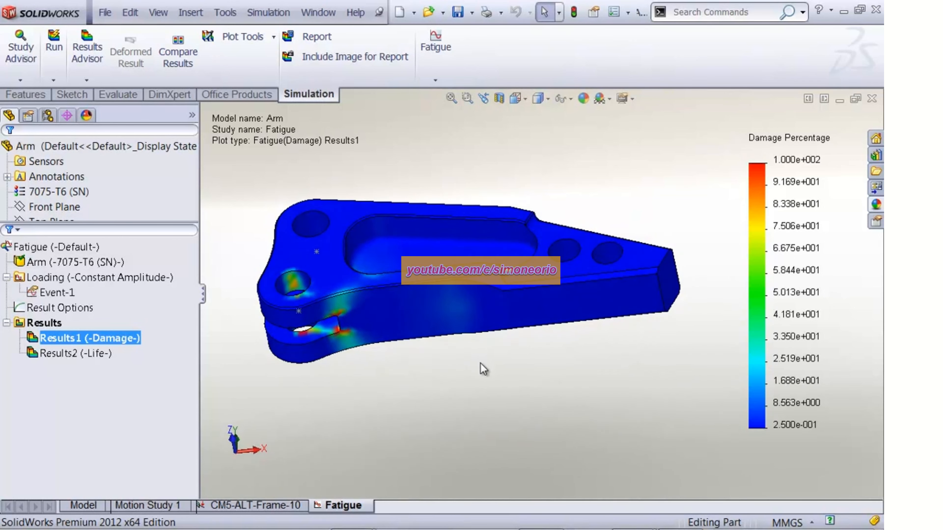
{"action": "middle_click_drag", "start_coordinate": [450, 388], "coordinate": [434, 387]}
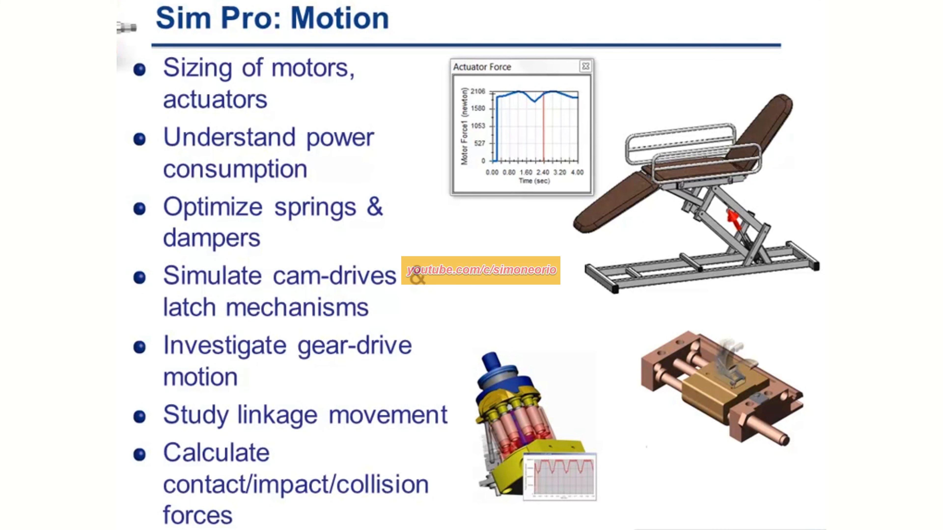
{"action": "key", "text": "Right"}
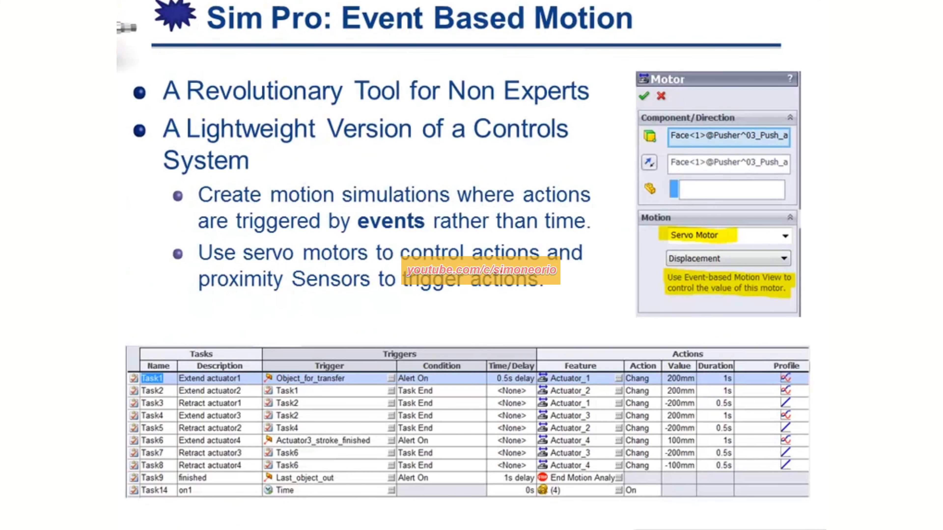
{"action": "key", "text": "Right"}
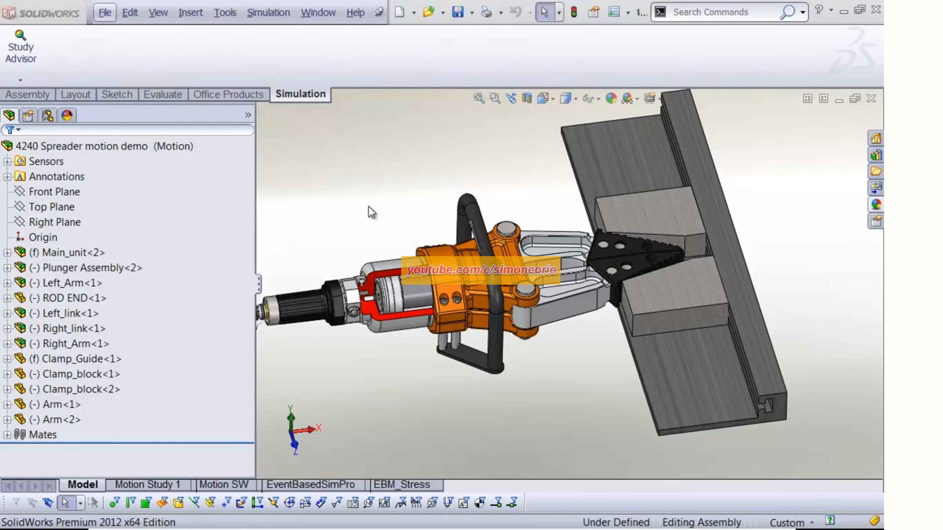
{"action": "mouse_move", "coordinate": [378, 204]}
{"action": "middle_mouse_down"}
{"action": "mouse_move", "coordinate": [423, 181]}
{"action": "mouse_move", "coordinate": [362, 253]}
{"action": "mouse_move", "coordinate": [358, 212]}
{"action": "mouse_move", "coordinate": [408, 233]}
{"action": "mouse_move", "coordinate": [385, 196]}
{"action": "middle_mouse_up"}
{"action": "scroll", "coordinate": [379, 231], "scroll_direction": "down", "scroll_amount": 5}
{"action": "scroll", "coordinate": [362, 222], "scroll_direction": "up", "scroll_amount": 3}
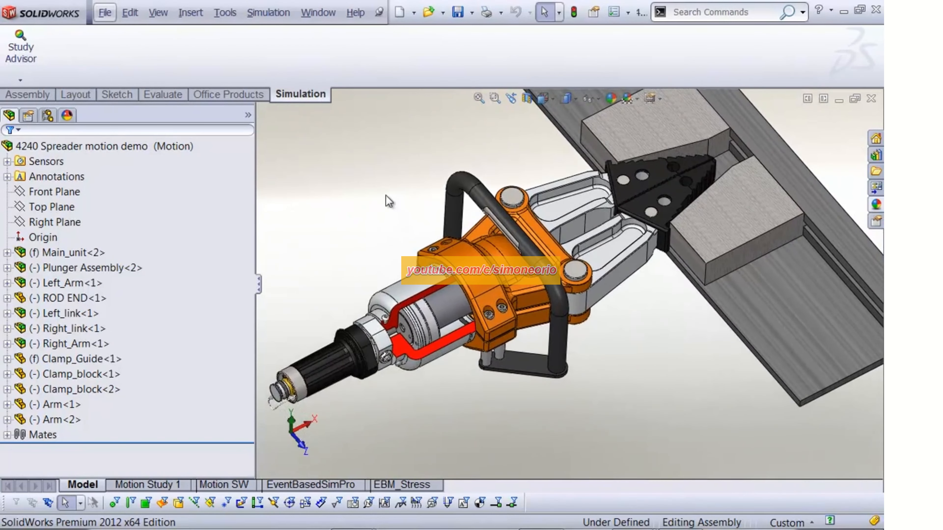